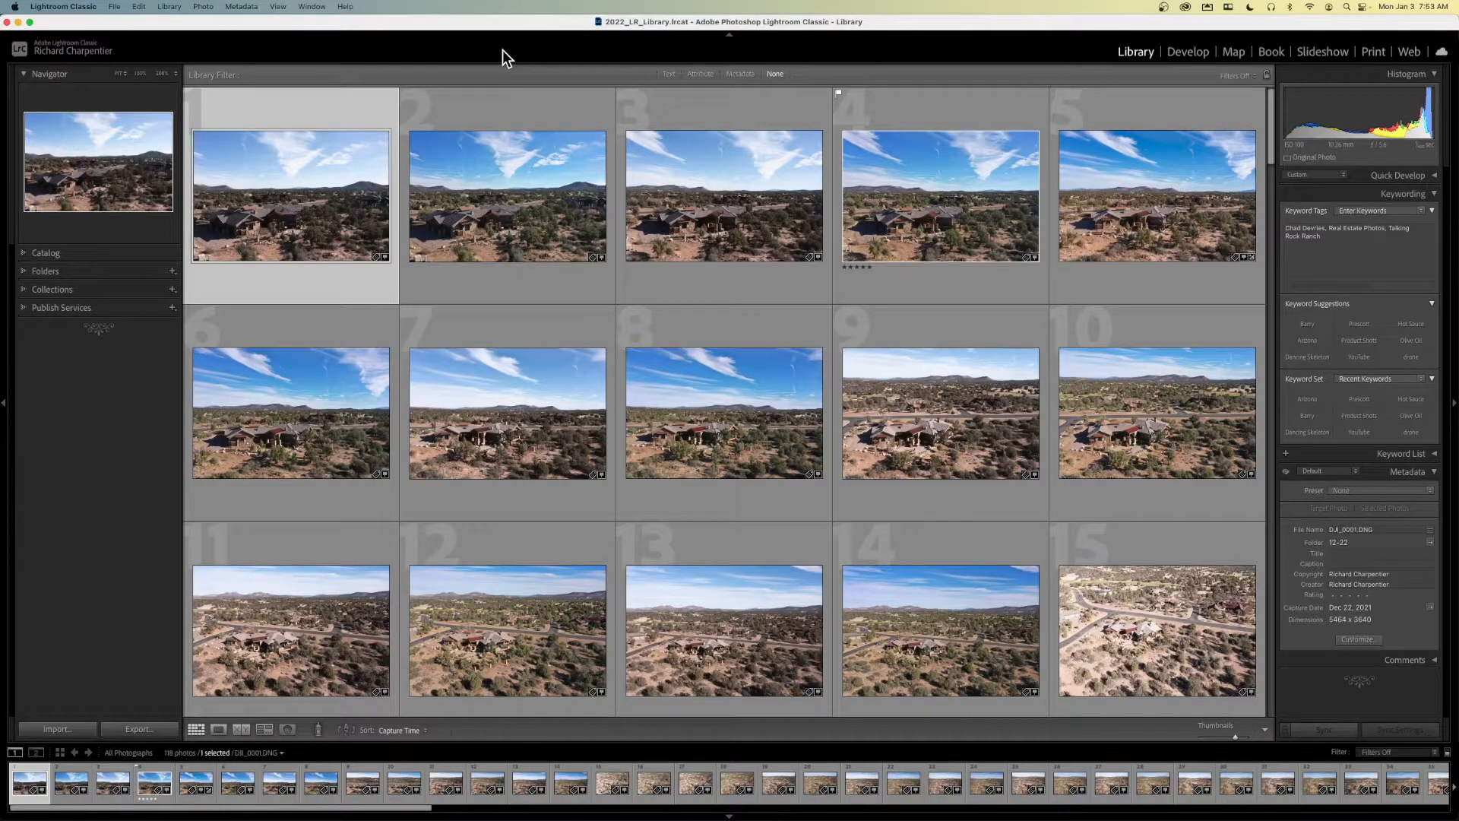
# - Open the photo import window for the EOS_DIGITAL card
pyautogui.click(417, 31)
pyautogui.click(431, 35)
pyautogui.press('super+shift+i')
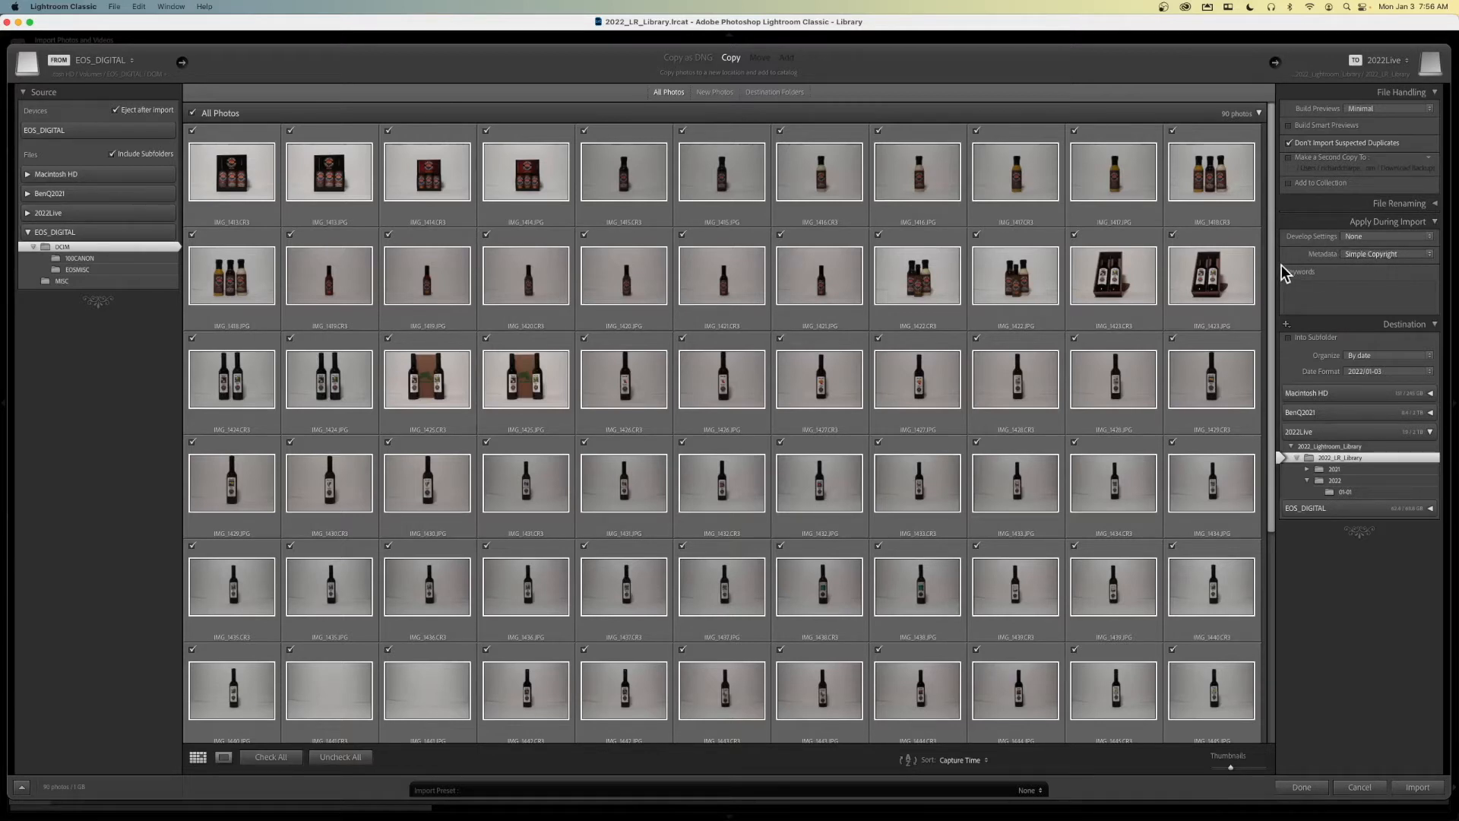
# - Add the person's first name, Hot Sauce and Prescott as import keywords, and import all checked photos from the card
pyautogui.click(1304, 295)
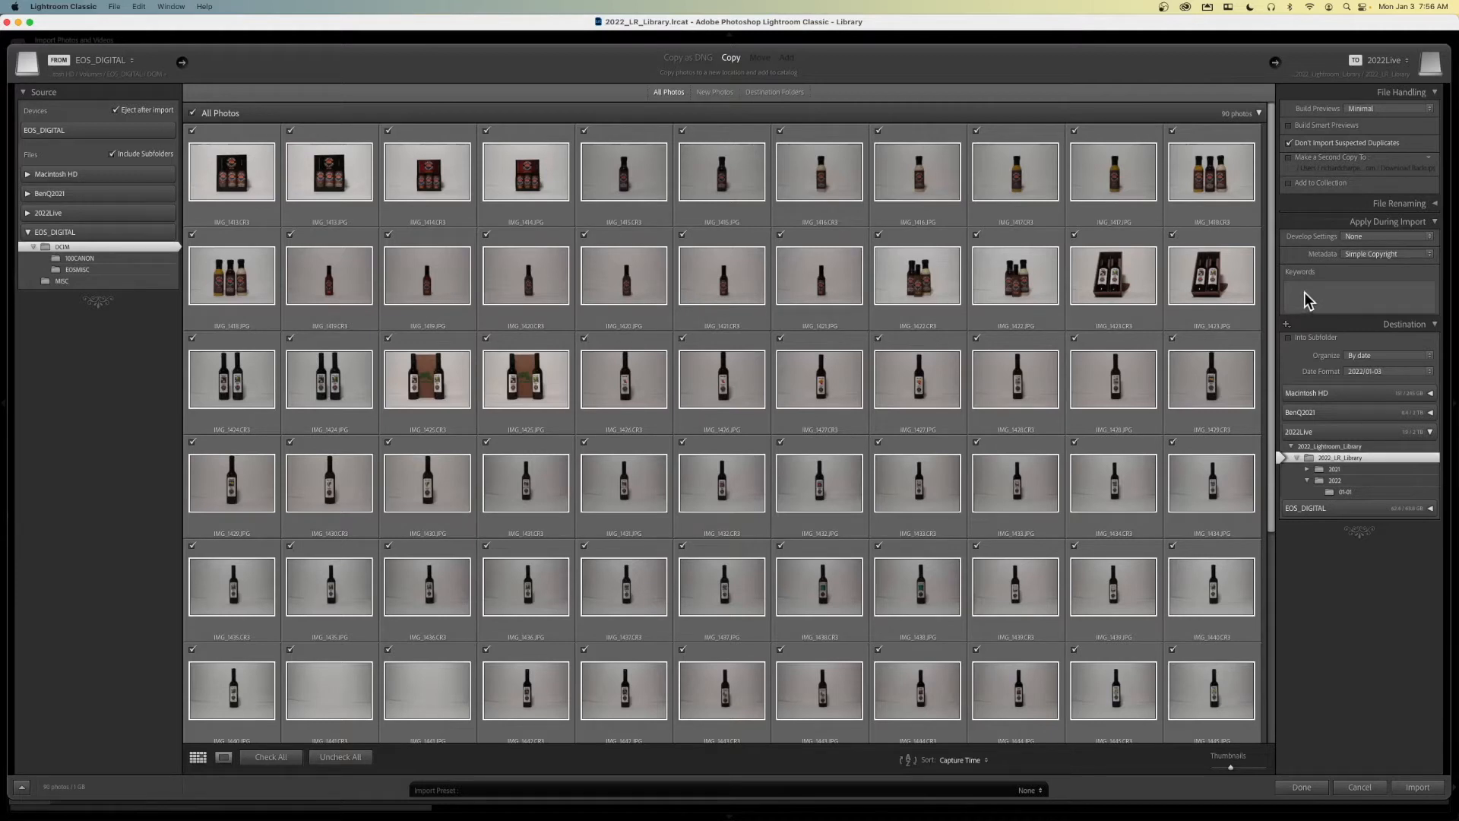
pyautogui.click(1305, 293)
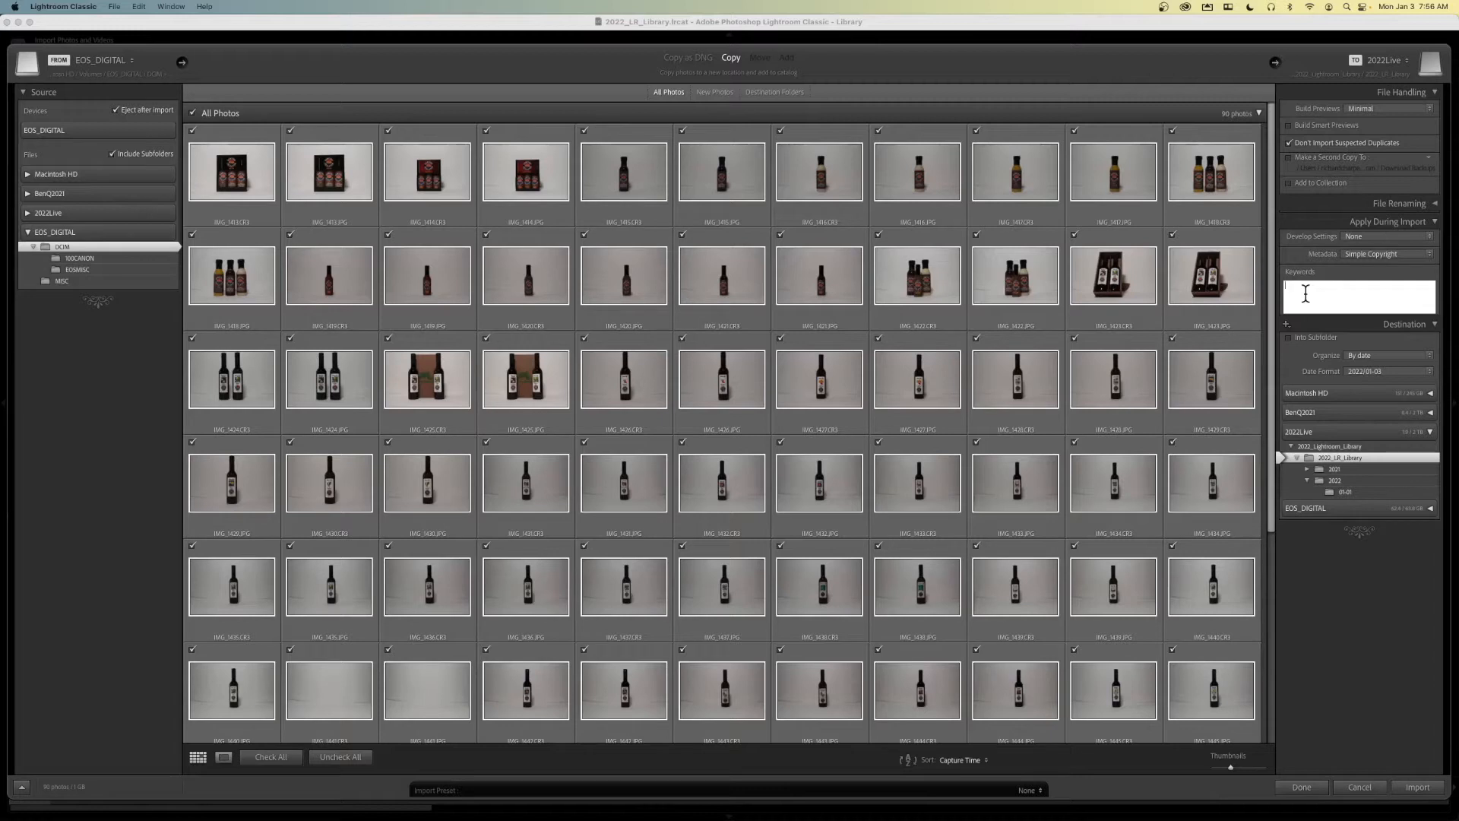
pyautogui.write('Barry, Hot Sauce, Prescott,')
pyautogui.click(1418, 788)
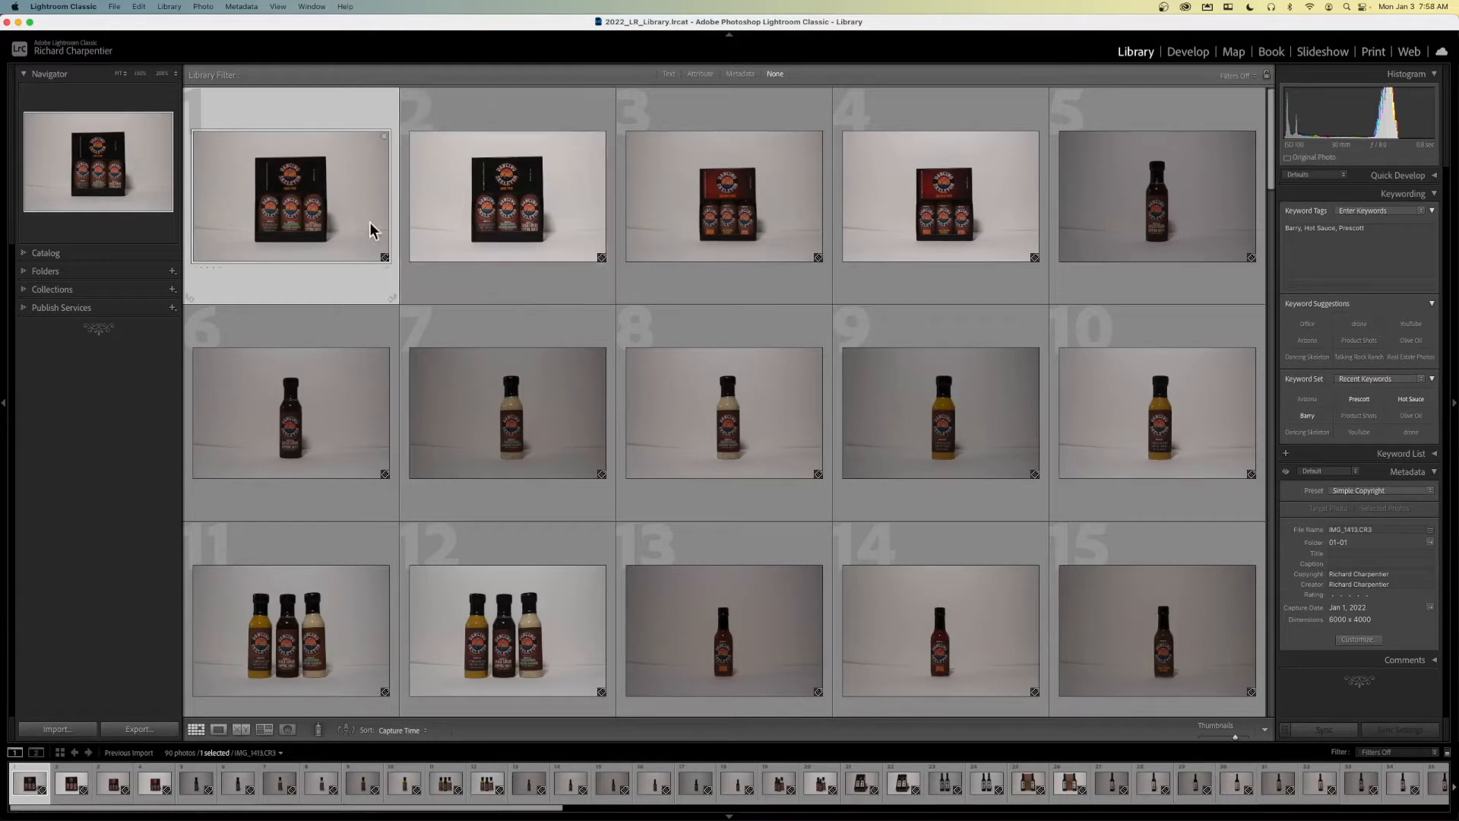
# - Compare the raw and JPG versions of IMG_1413 at full view, and return to the thumbnail grid
pyautogui.doubleClick(292, 185)
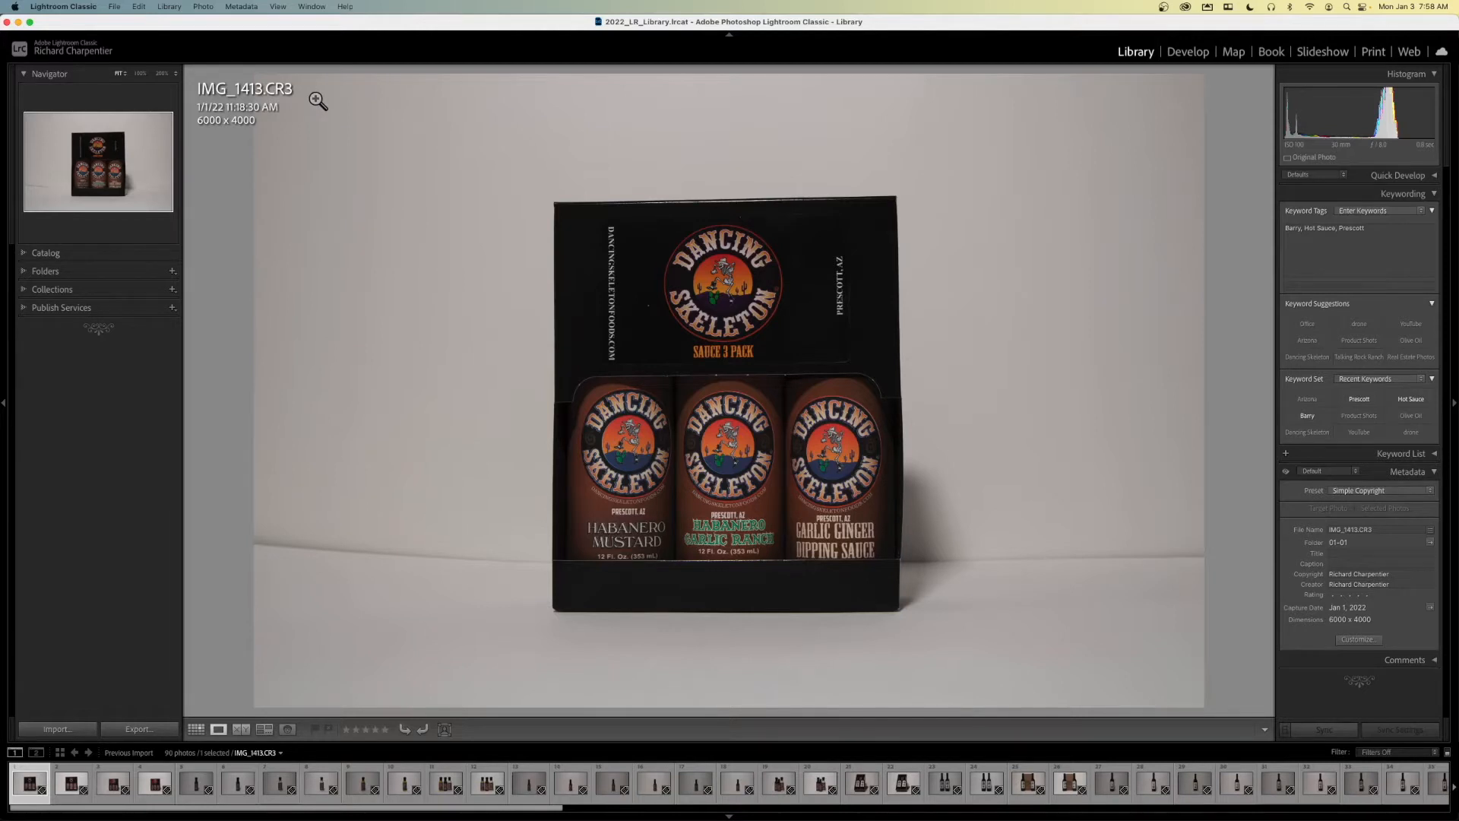
pyautogui.press('Right')
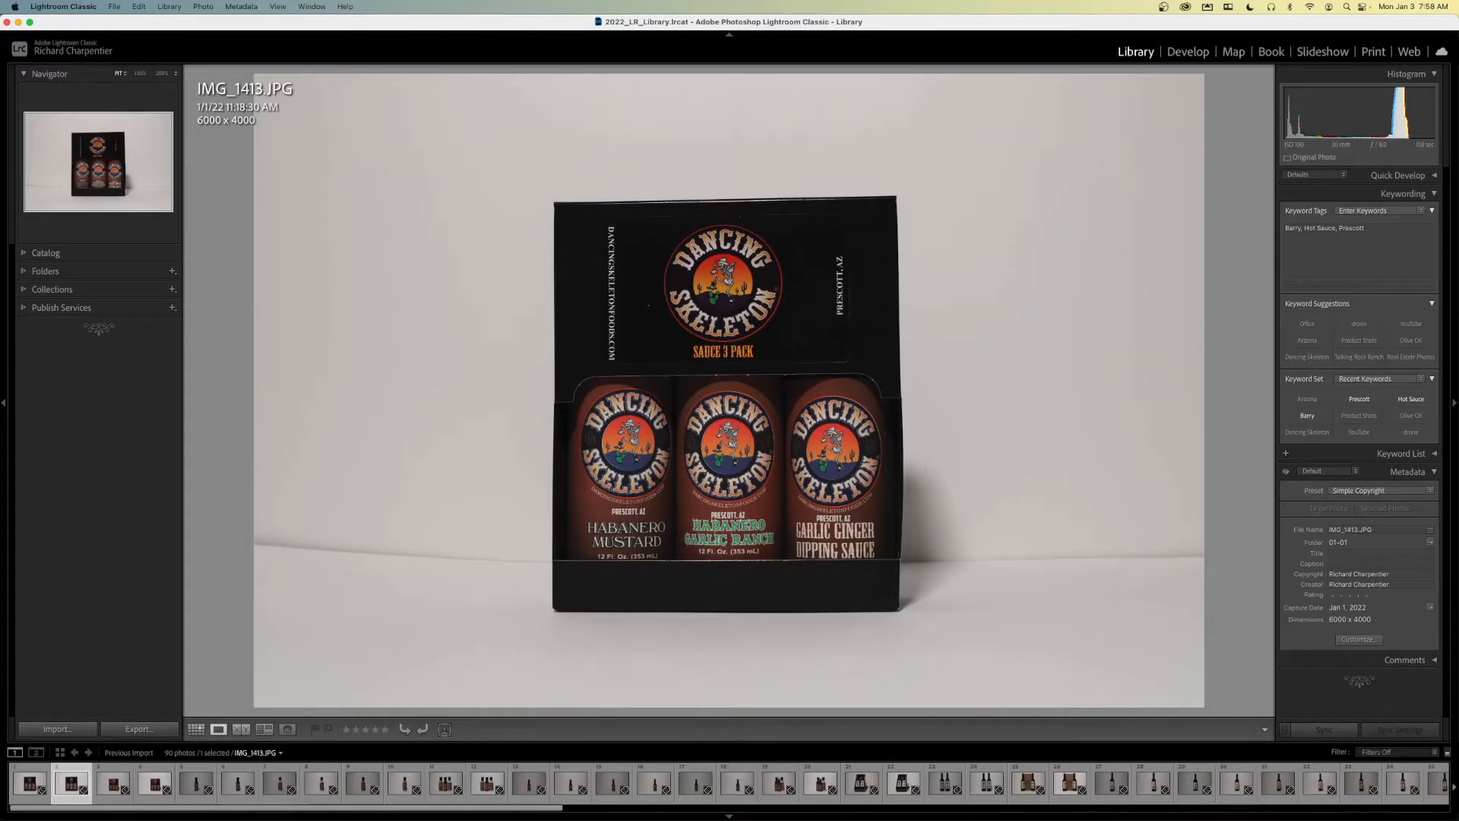
pyautogui.press('g')
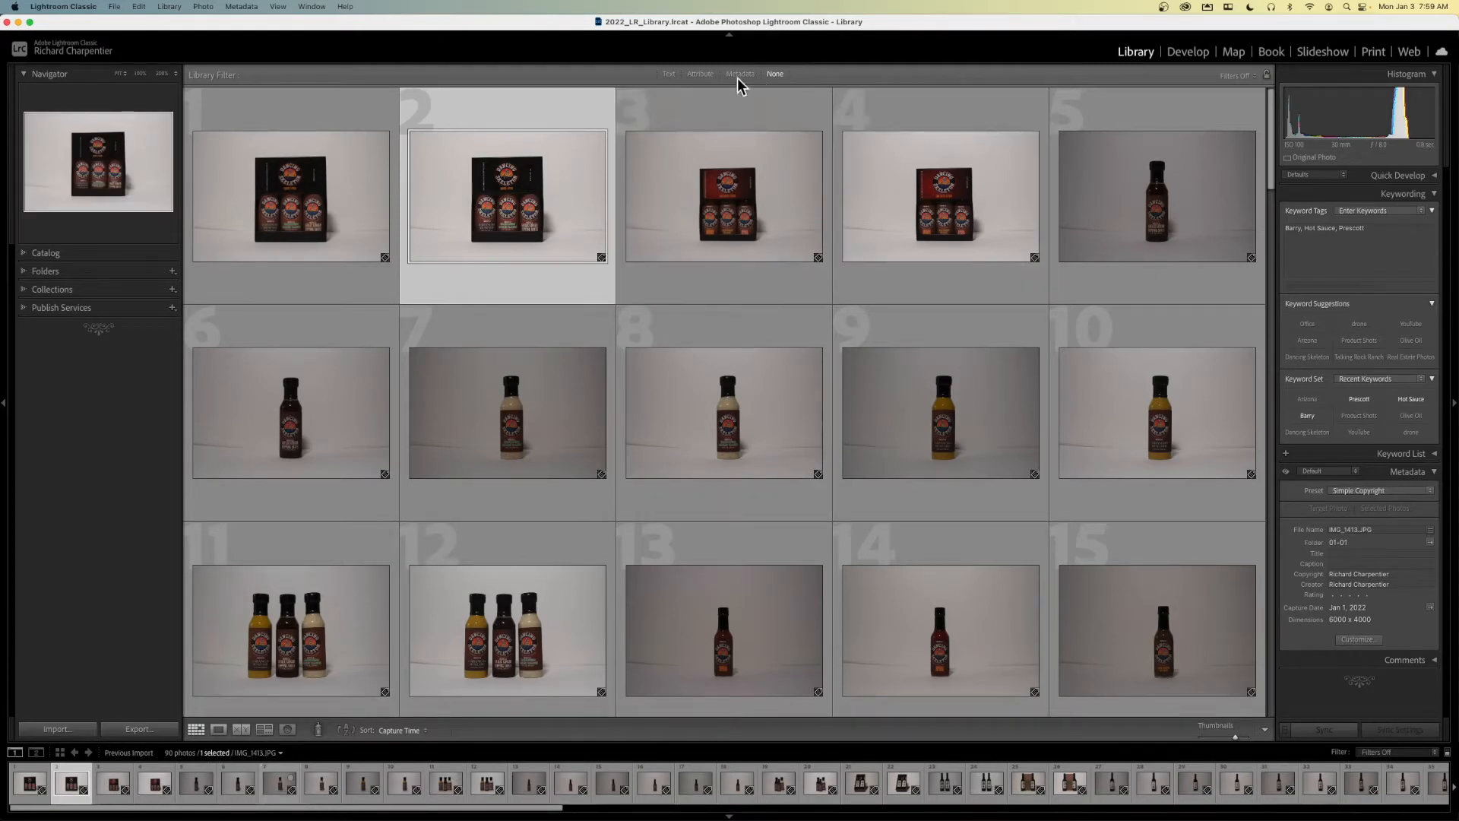
# - Filter the previous import by the text cr3 in any searchable field, checking the first photo's file type at full view
pyautogui.click(665, 76)
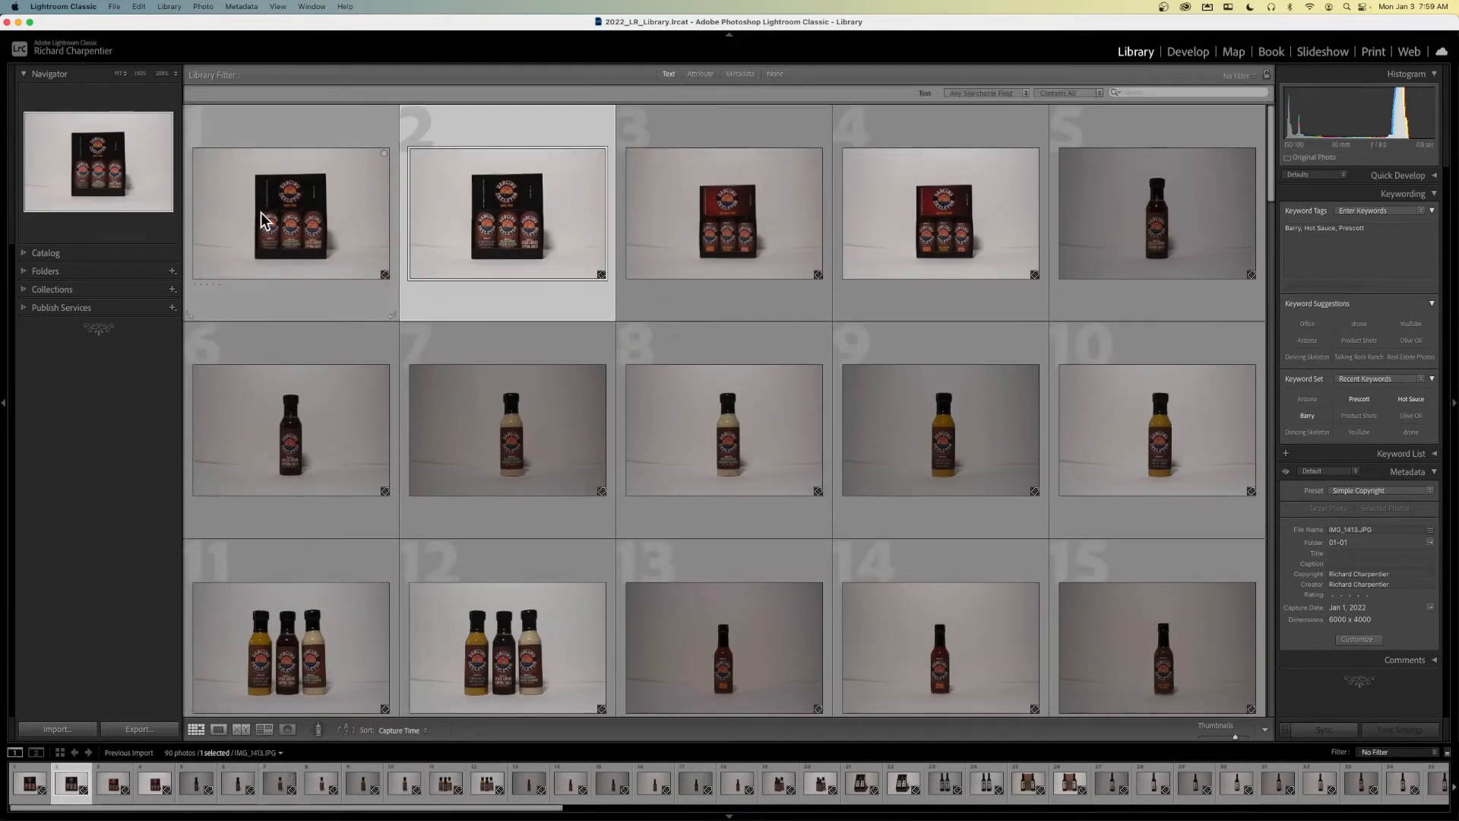
pyautogui.doubleClick(262, 220)
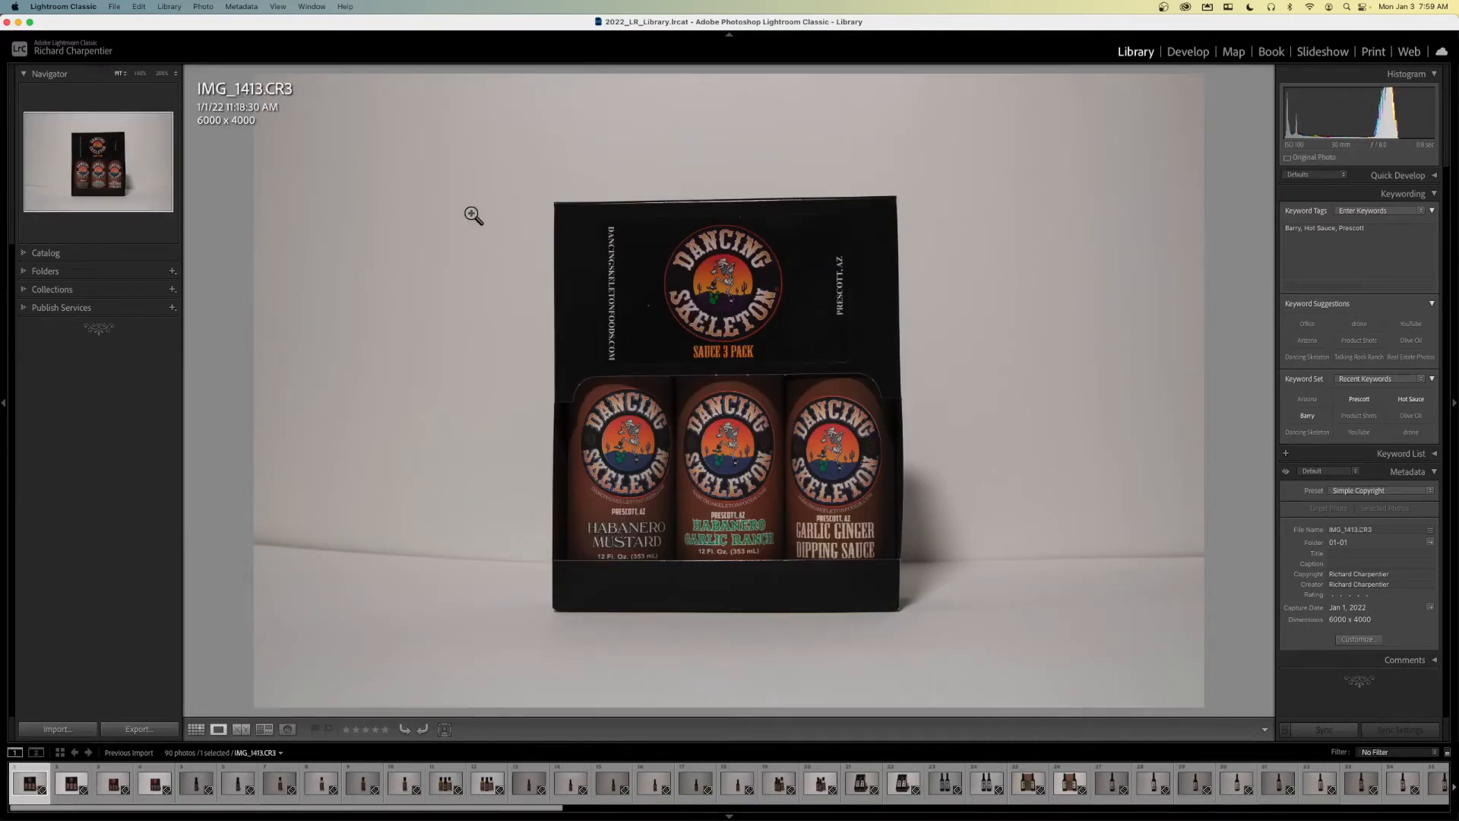
pyautogui.press('g')
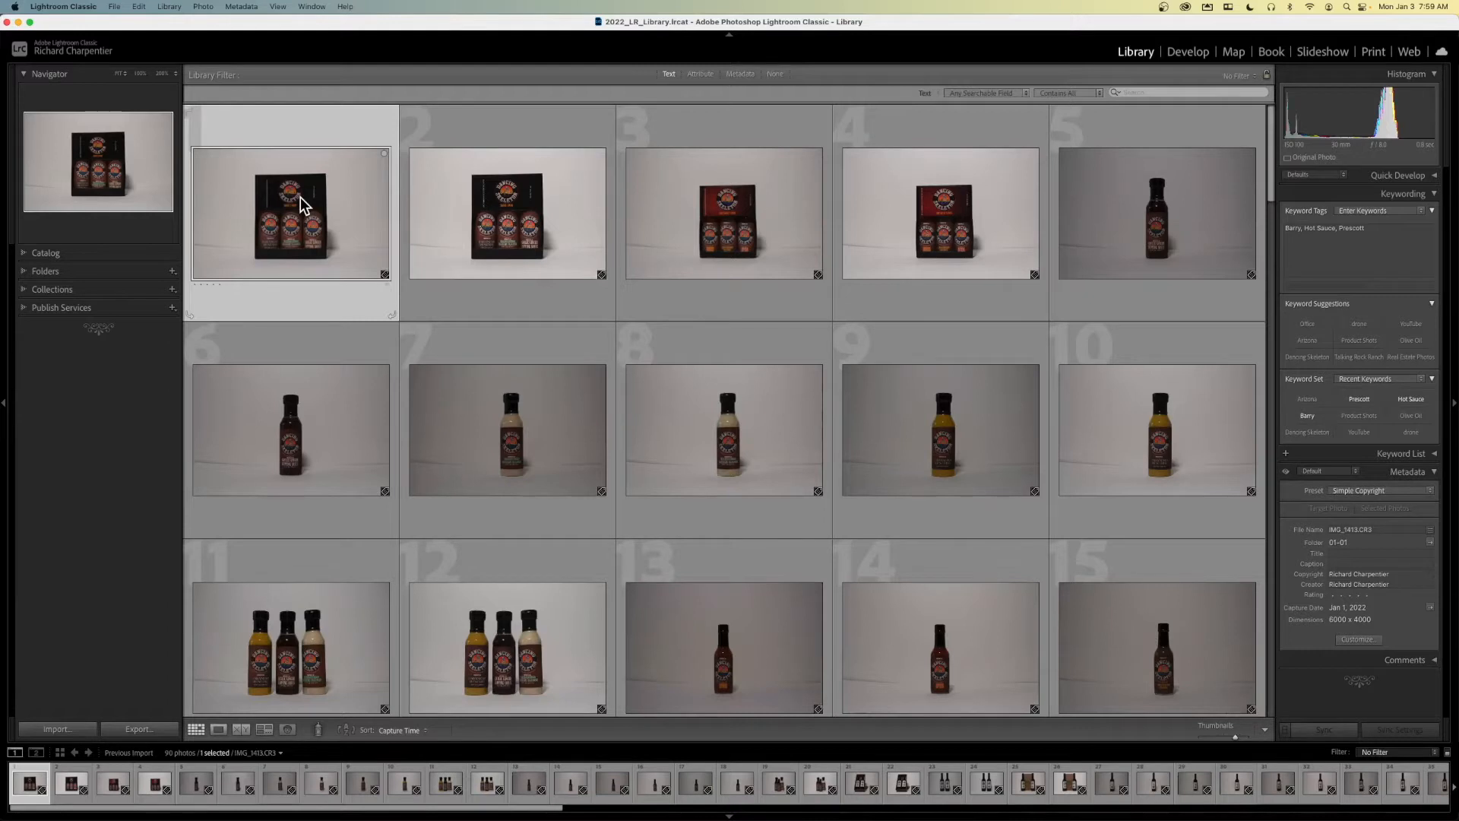
pyautogui.click(1151, 92)
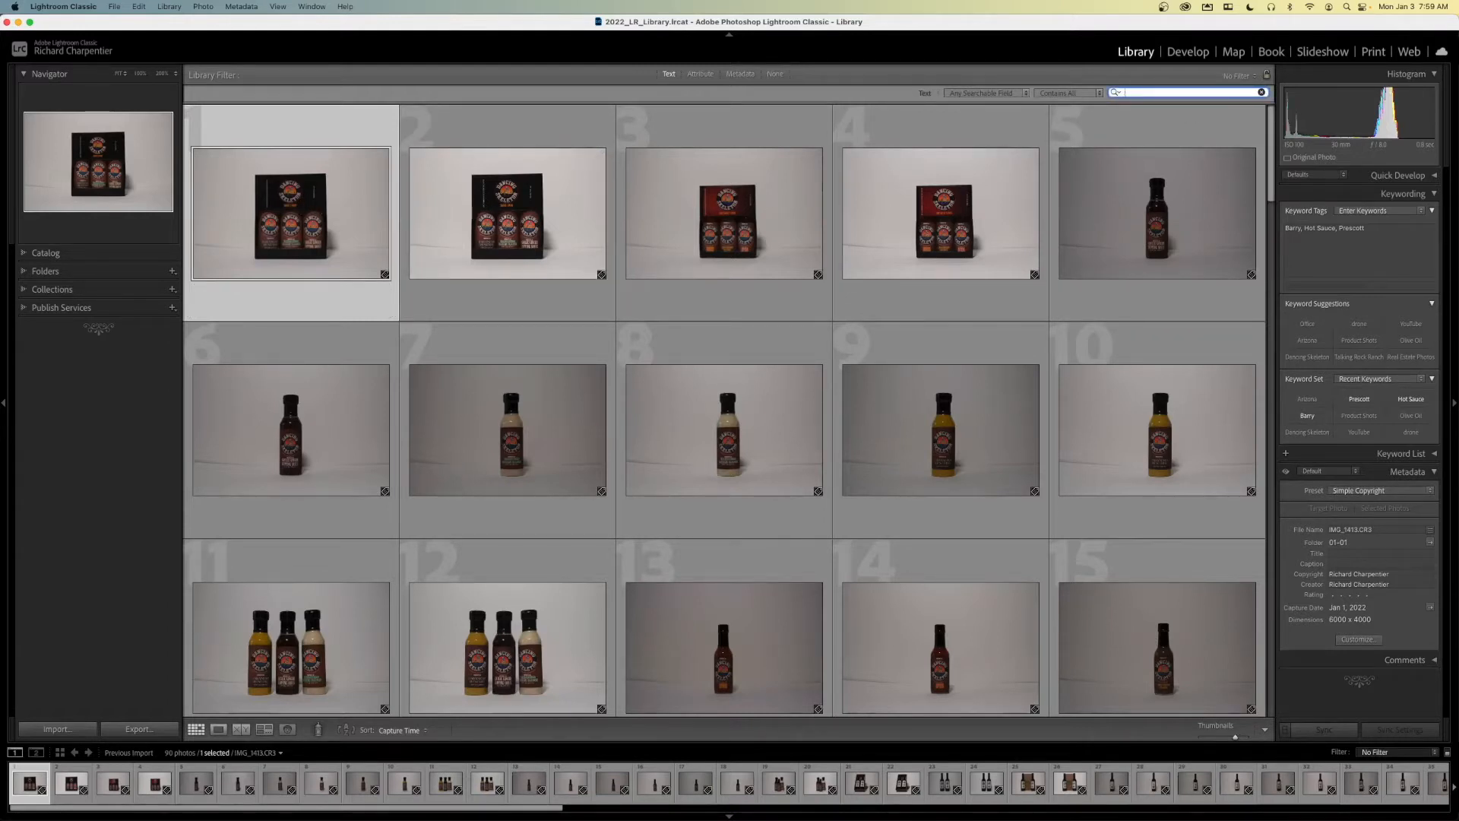
pyautogui.write('r3')
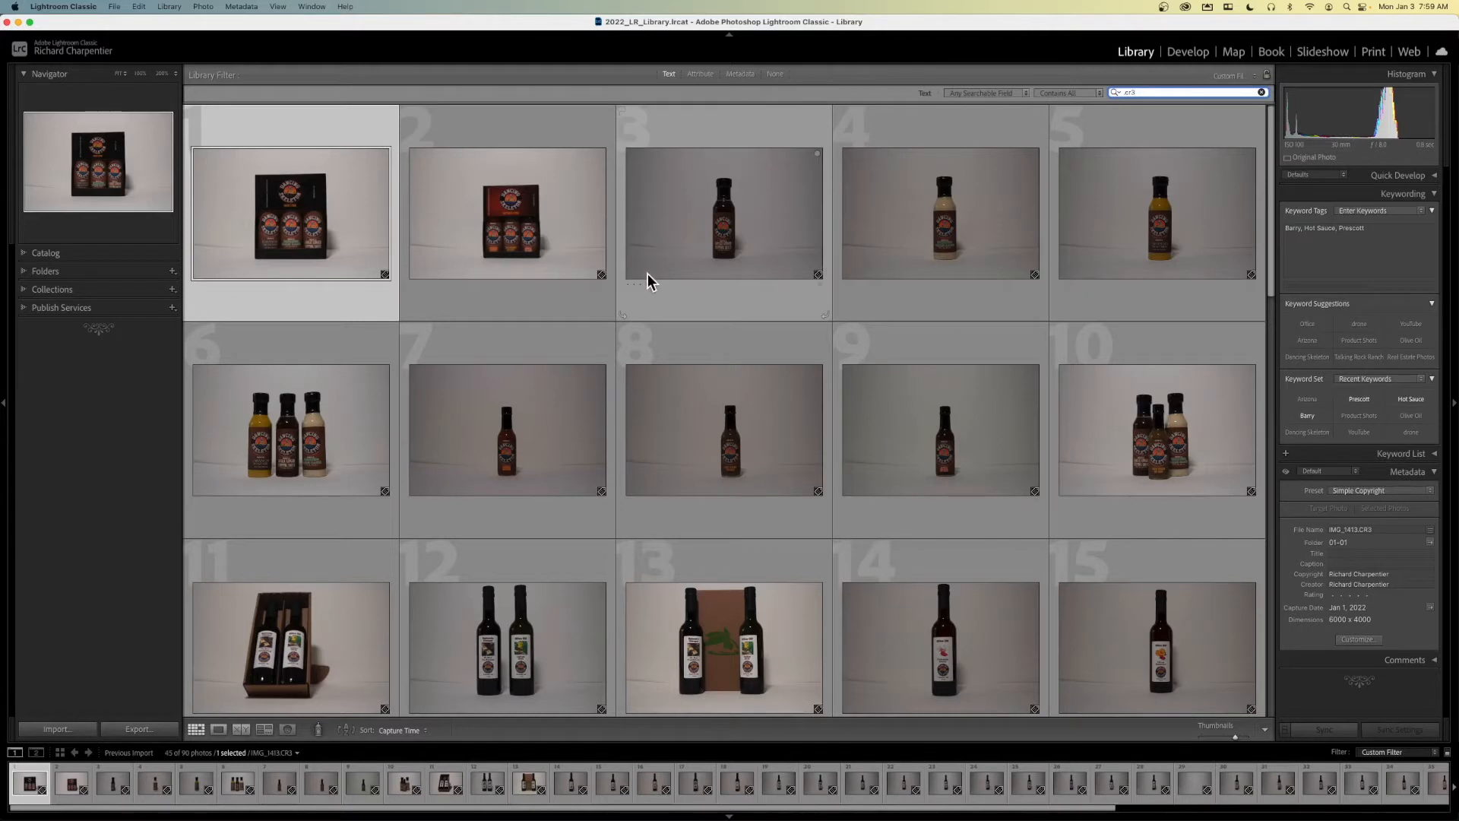
# - Review the filtered photos from IMG_1413.CR3 through IMG_1416.CR3 at full view, and return to the thumbnail grid
pyautogui.doubleClick(326, 227)
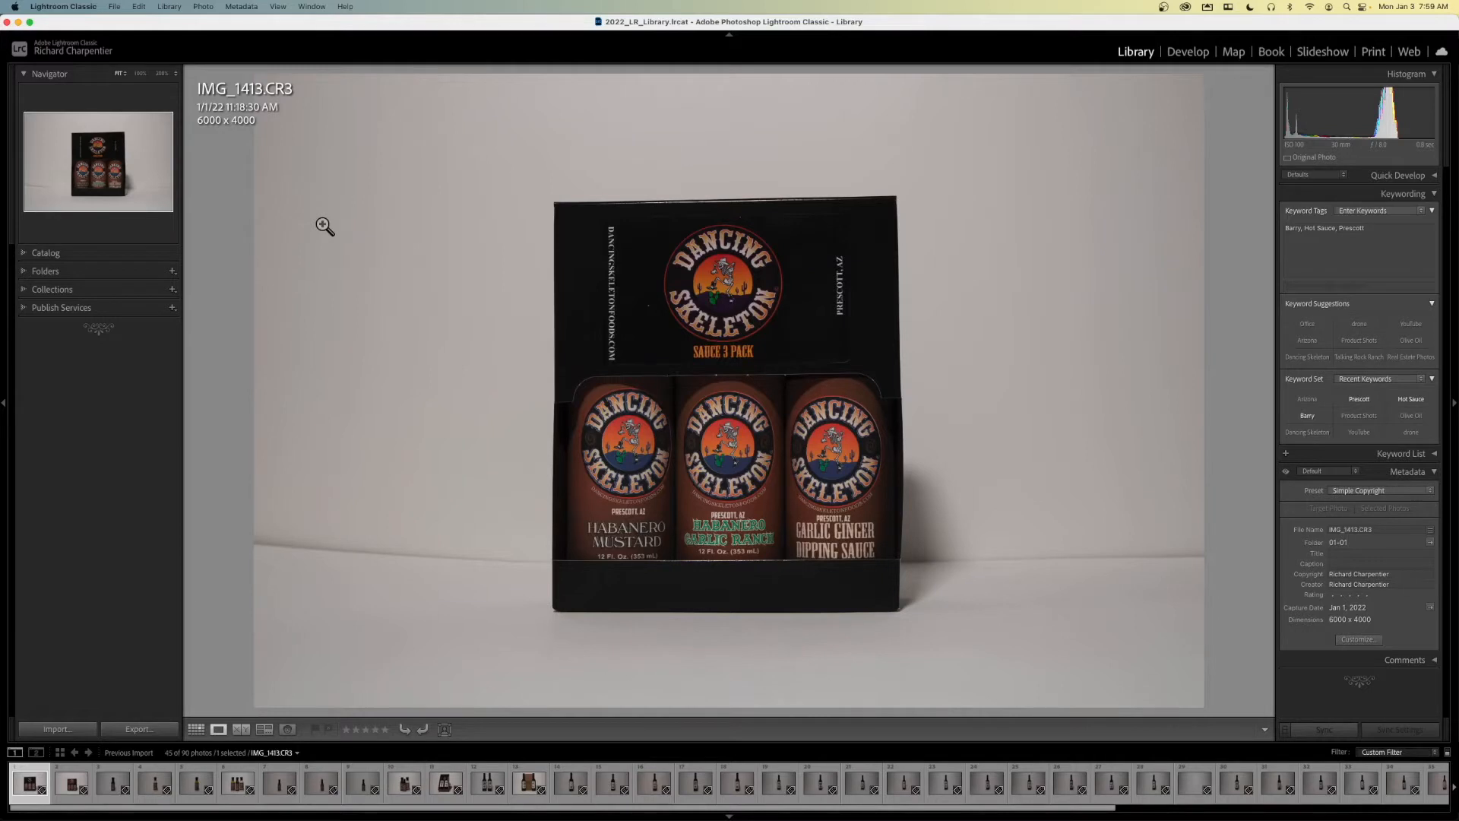
pyautogui.press('Right')
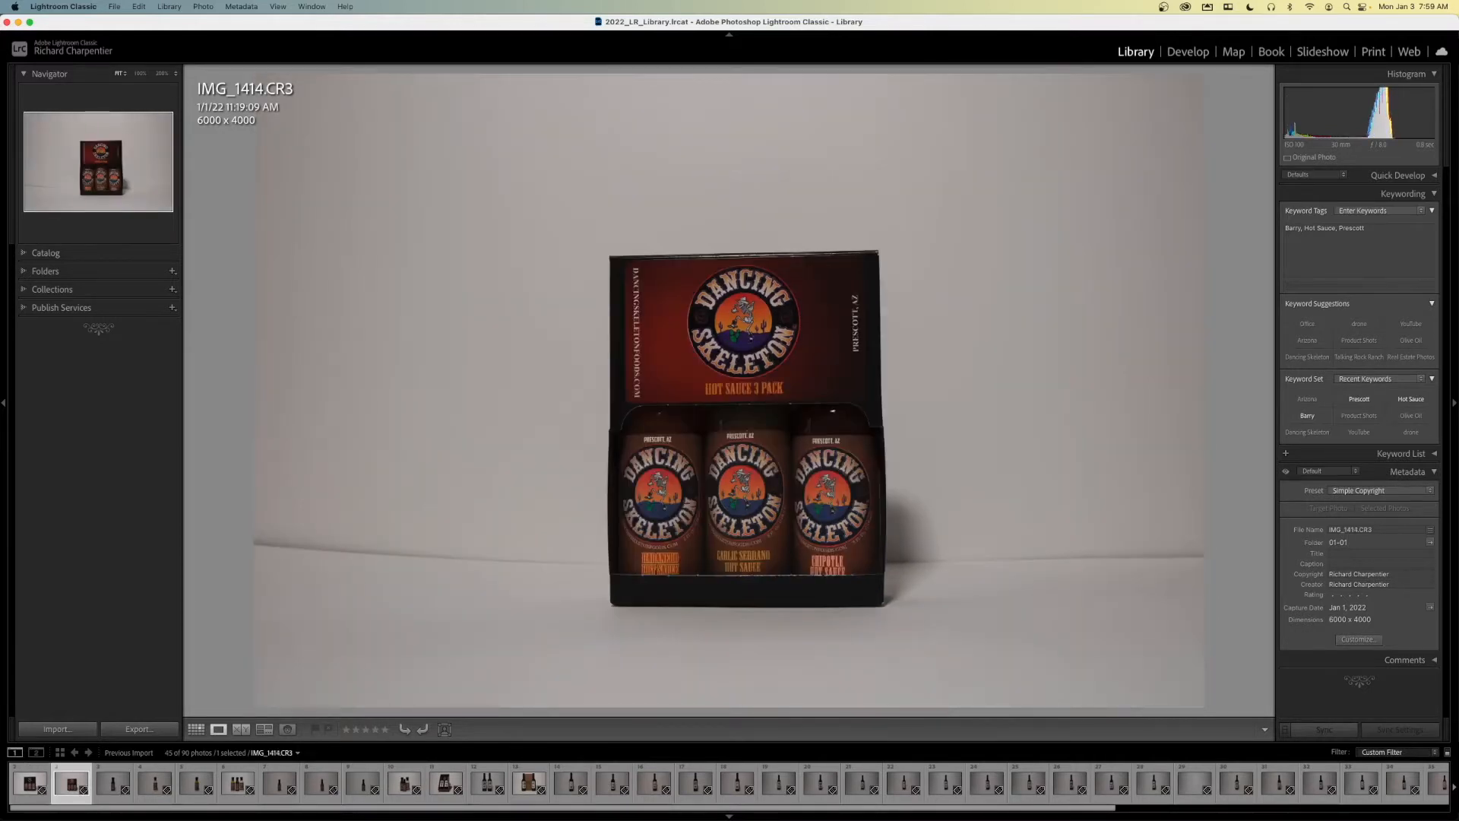
pyautogui.press('Right')
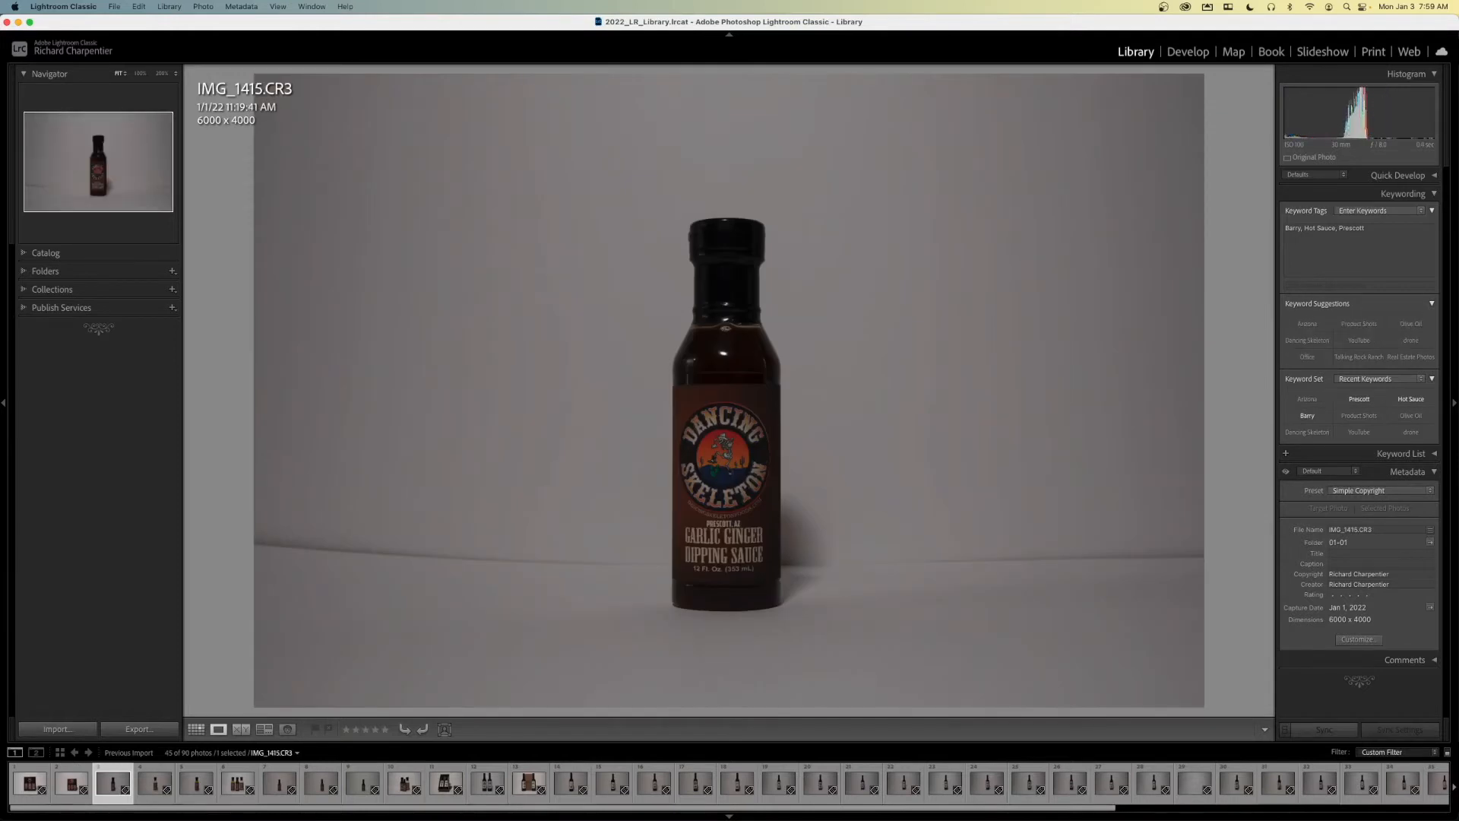
pyautogui.press('Right')
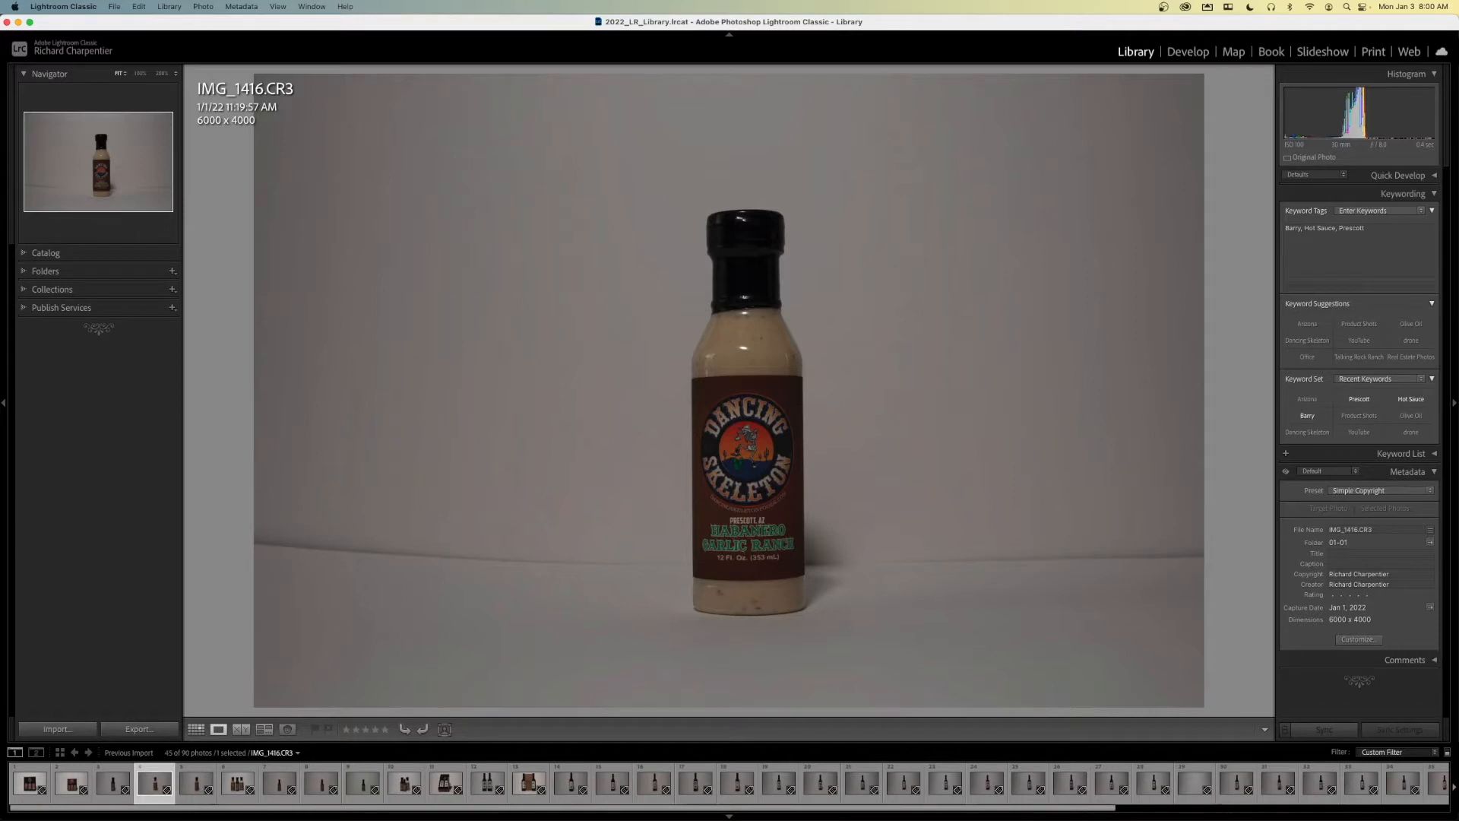
pyautogui.press('g')
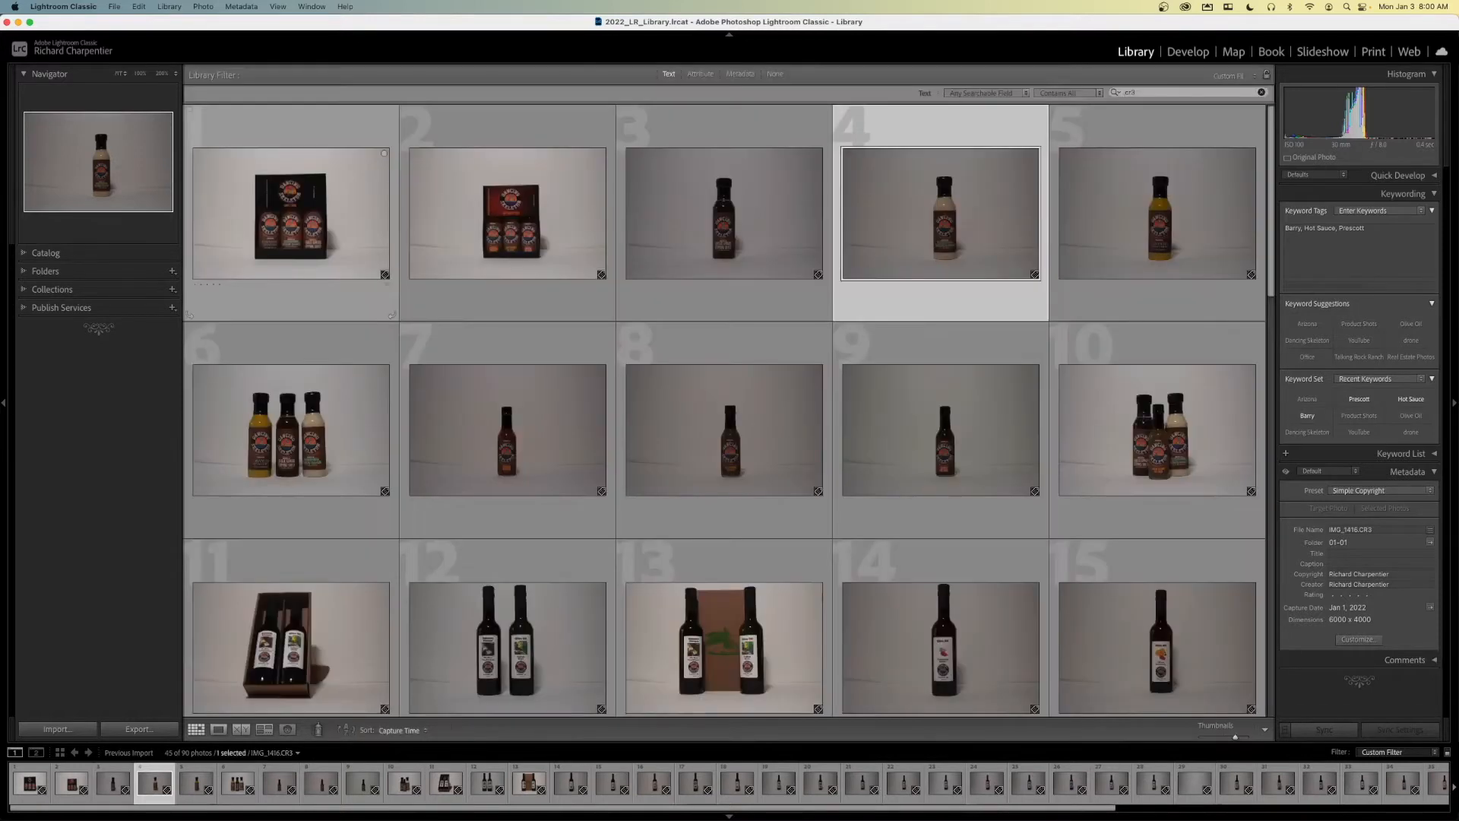
# - Clear the text filter and display all photographs in the catalog
pyautogui.click(1263, 92)
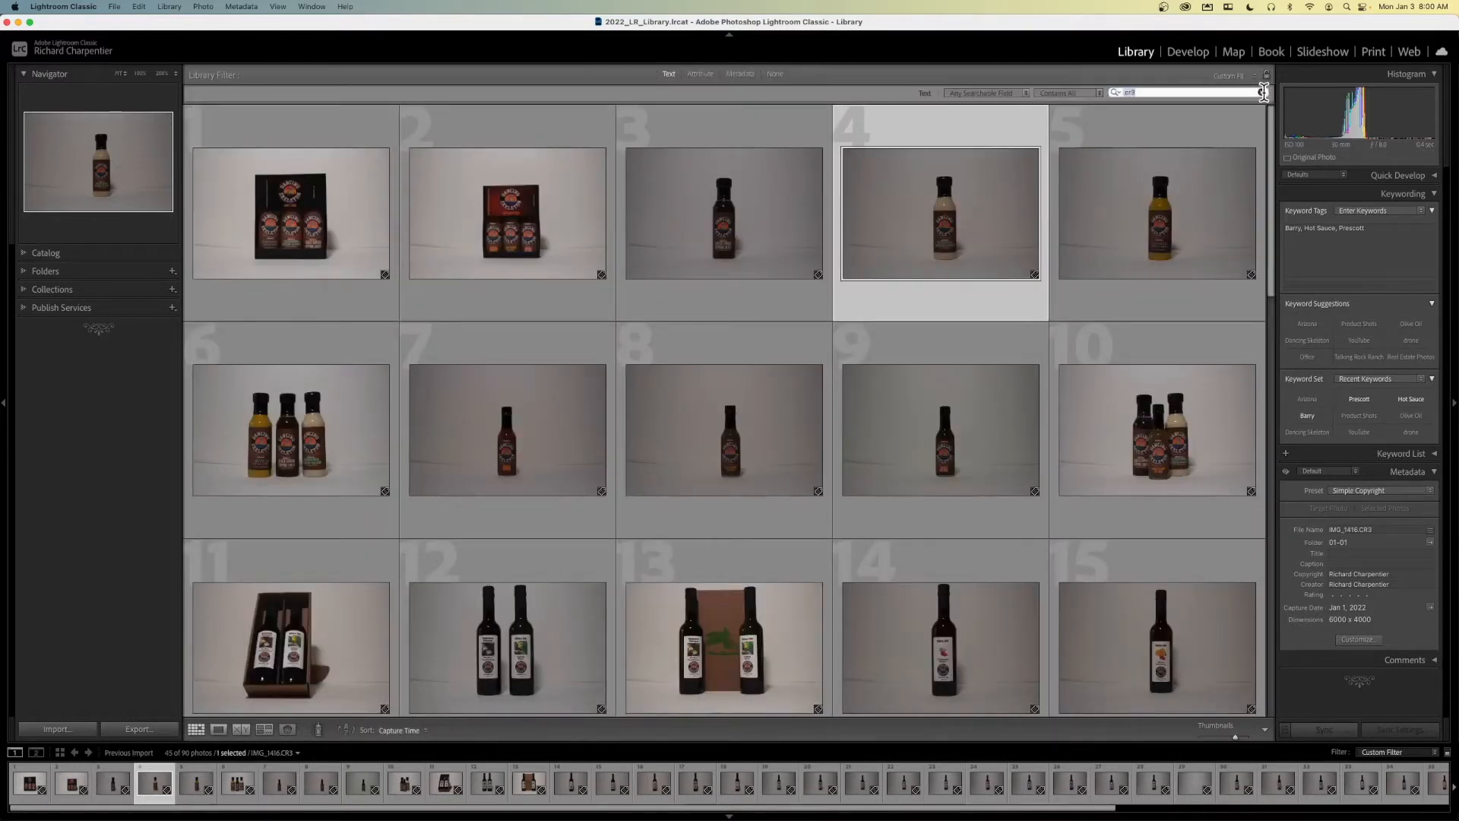
pyautogui.press('BackSpace')
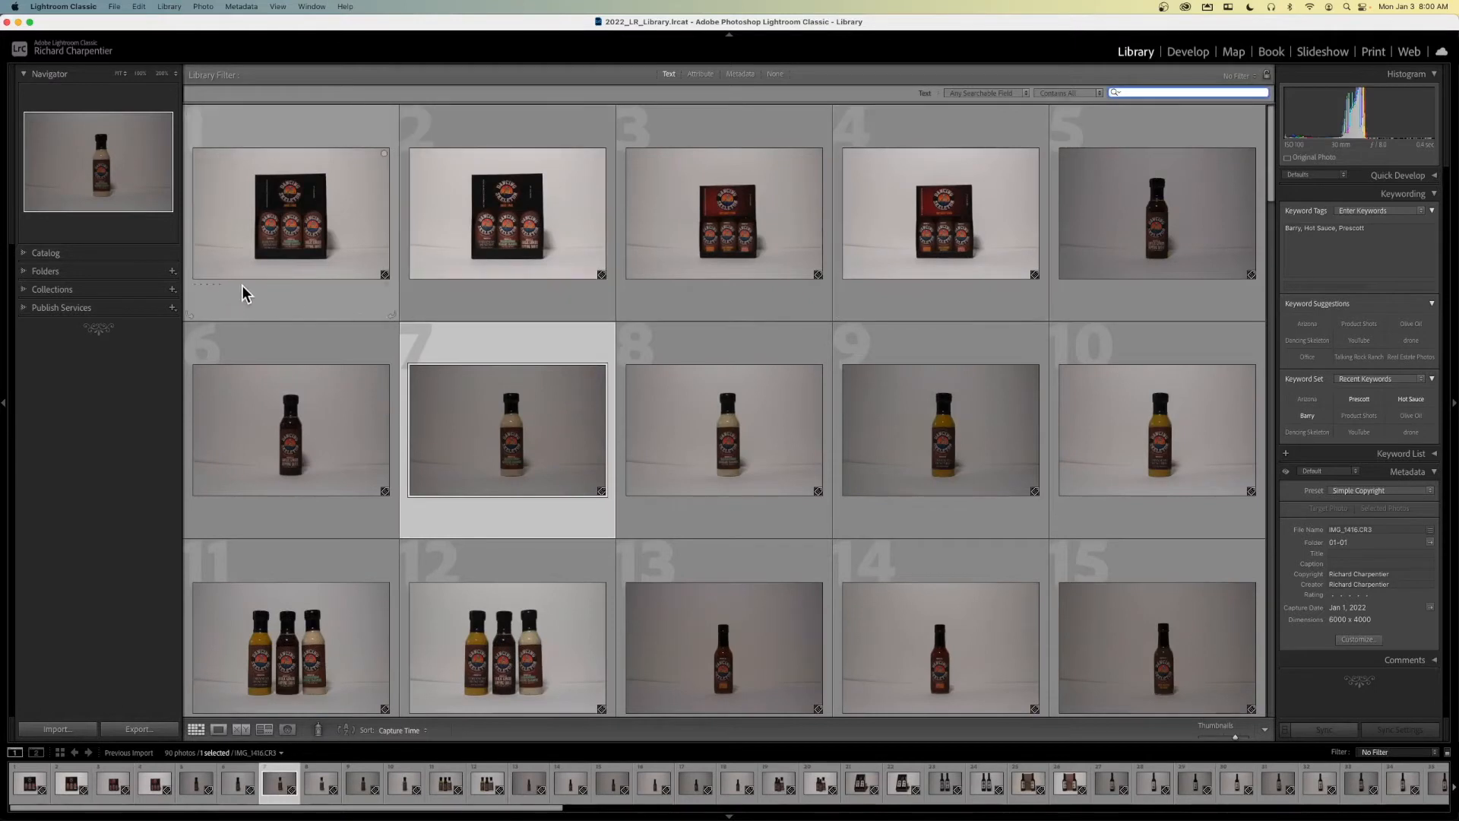
pyautogui.click(80, 253)
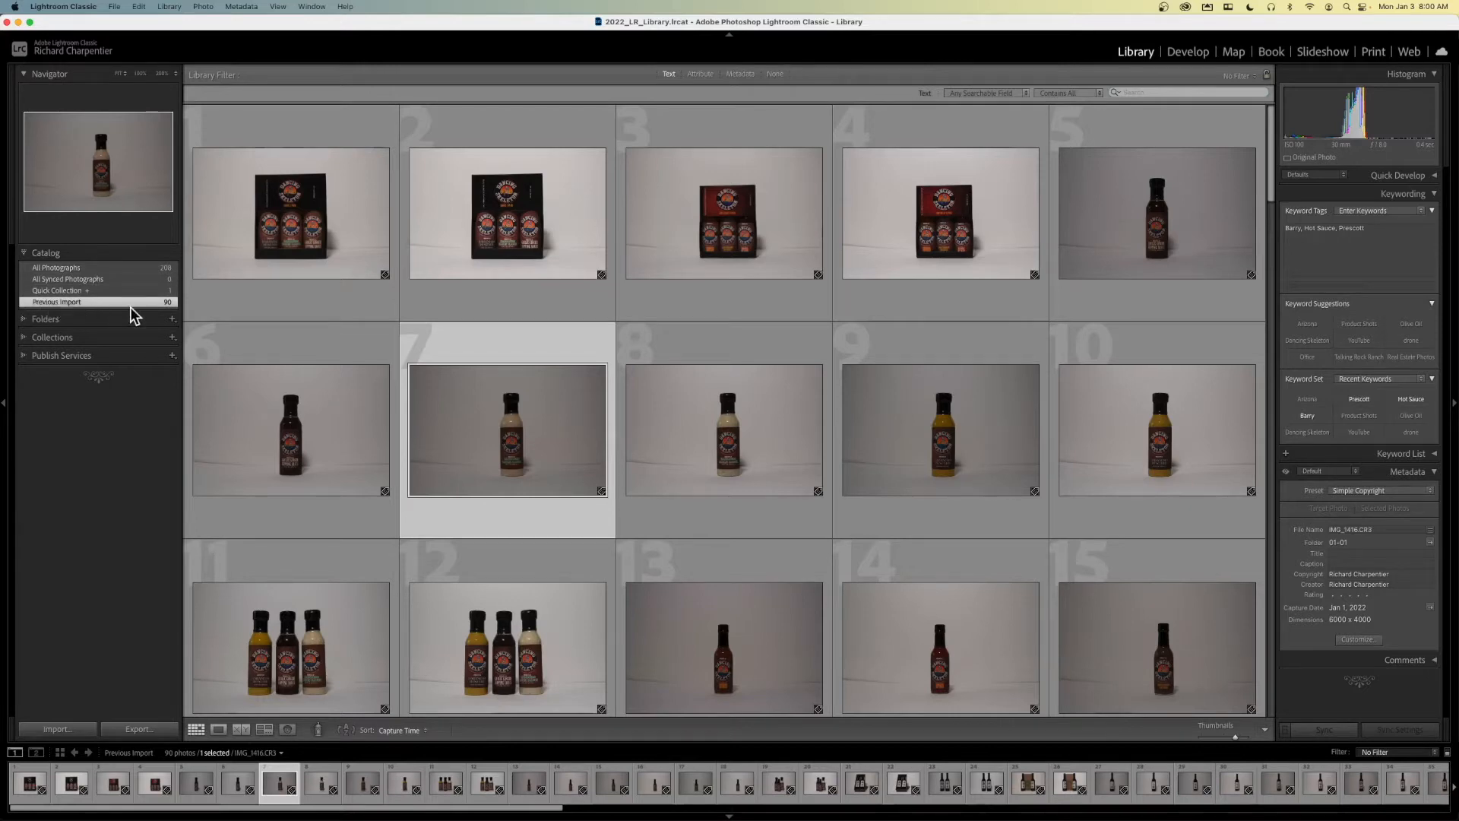
pyautogui.click(90, 270)
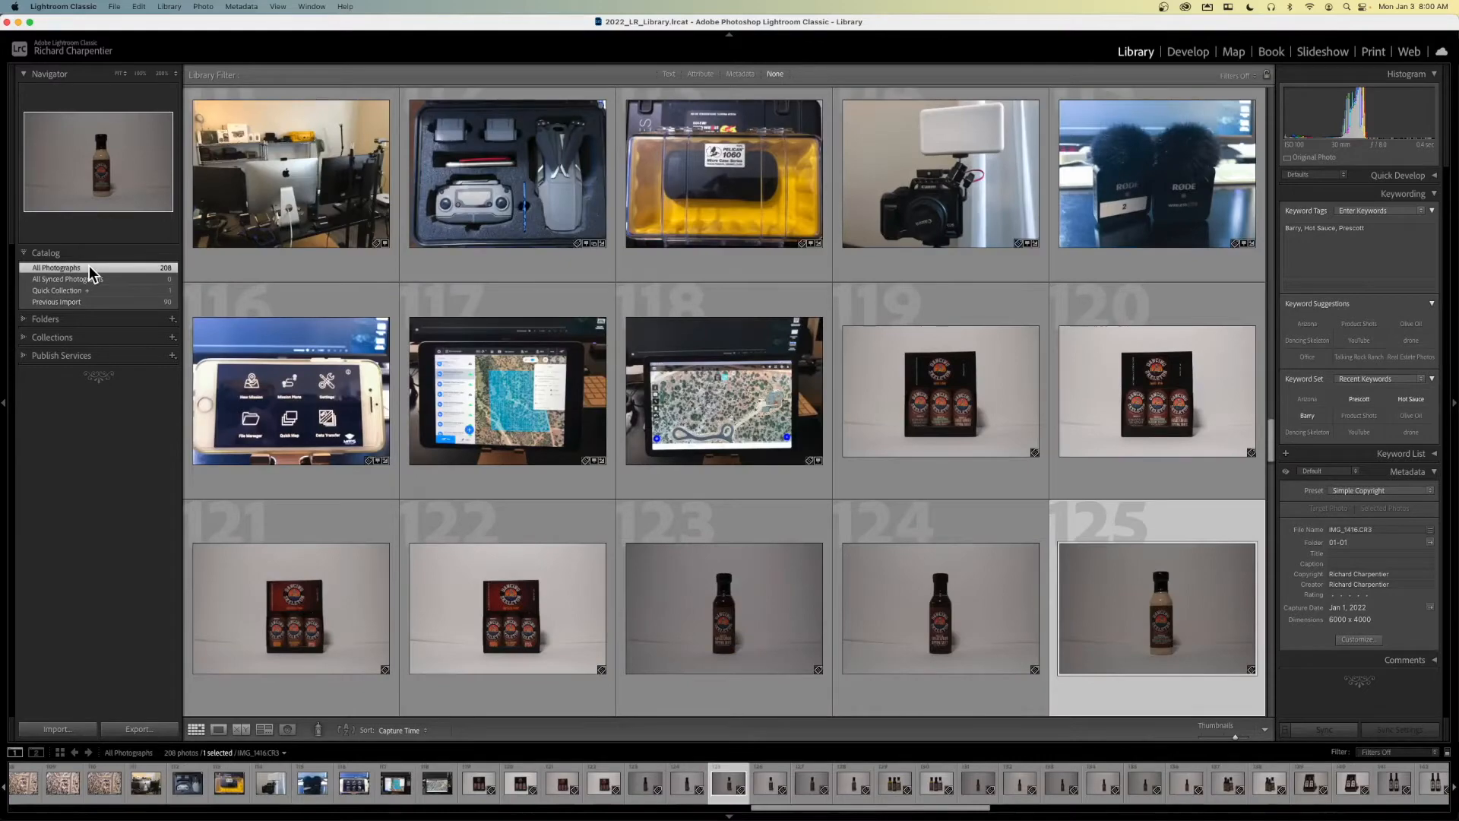
# - Browse the full catalog's thumbnails, from the earlier drone and equipment photos to the newly imported bottle photos
pyautogui.scroll(5, 454, 320)
pyautogui.scroll(8, 453, 320)
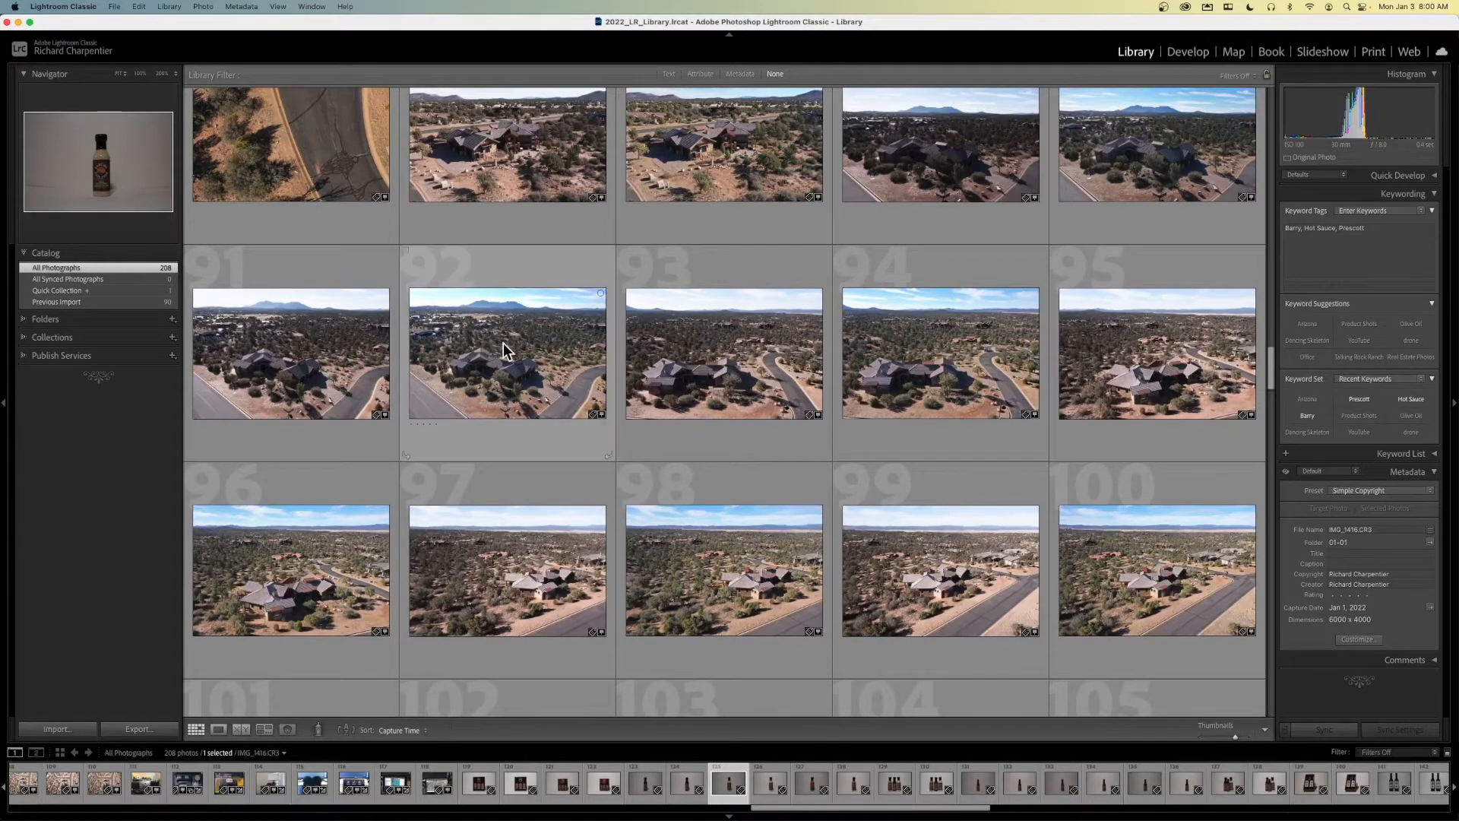
pyautogui.scroll(8, 529, 354)
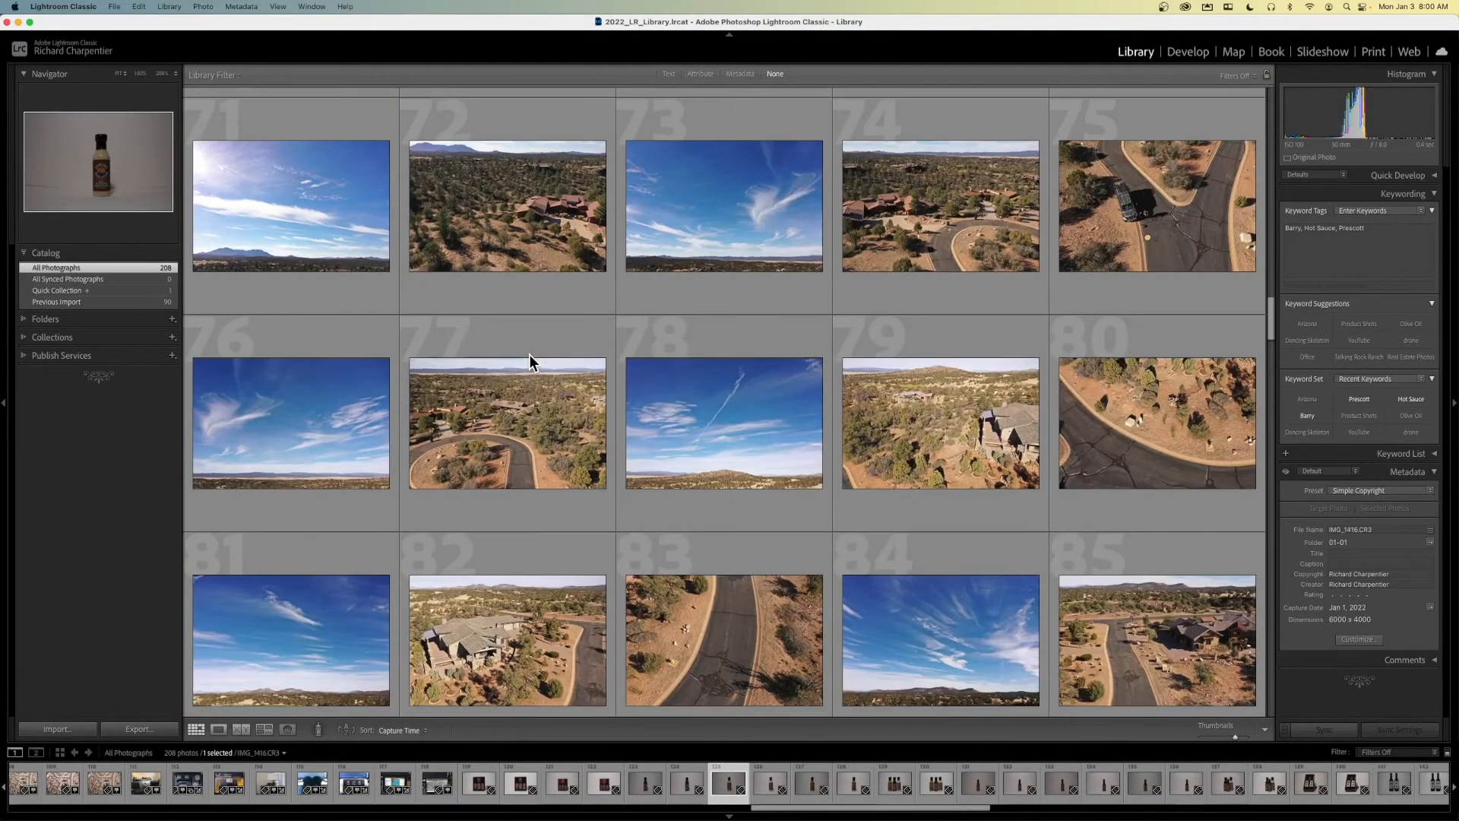
pyautogui.scroll(-8, 529, 354)
pyautogui.scroll(-10, 529, 354)
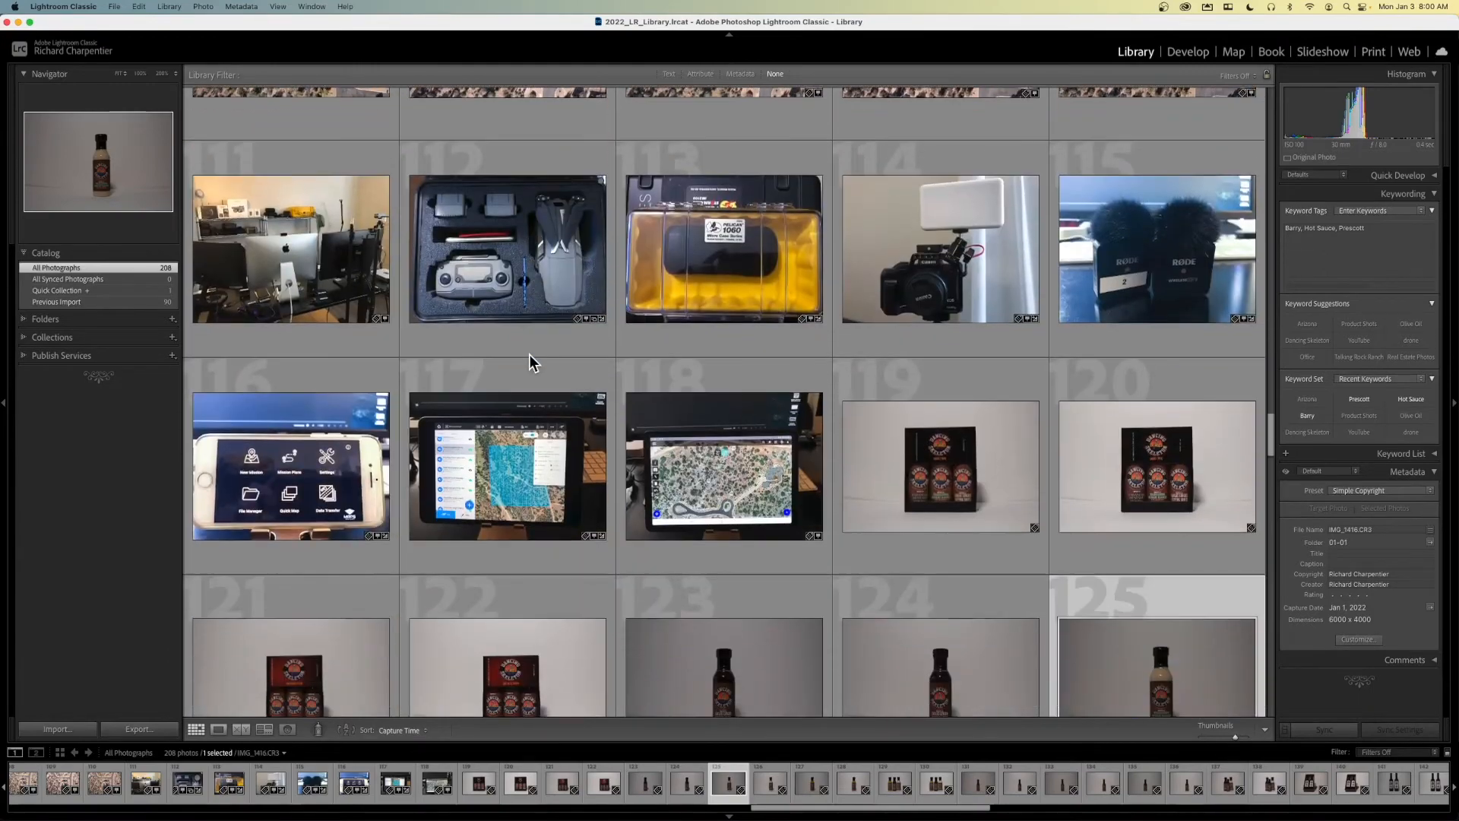
pyautogui.scroll(-1, 531, 362)
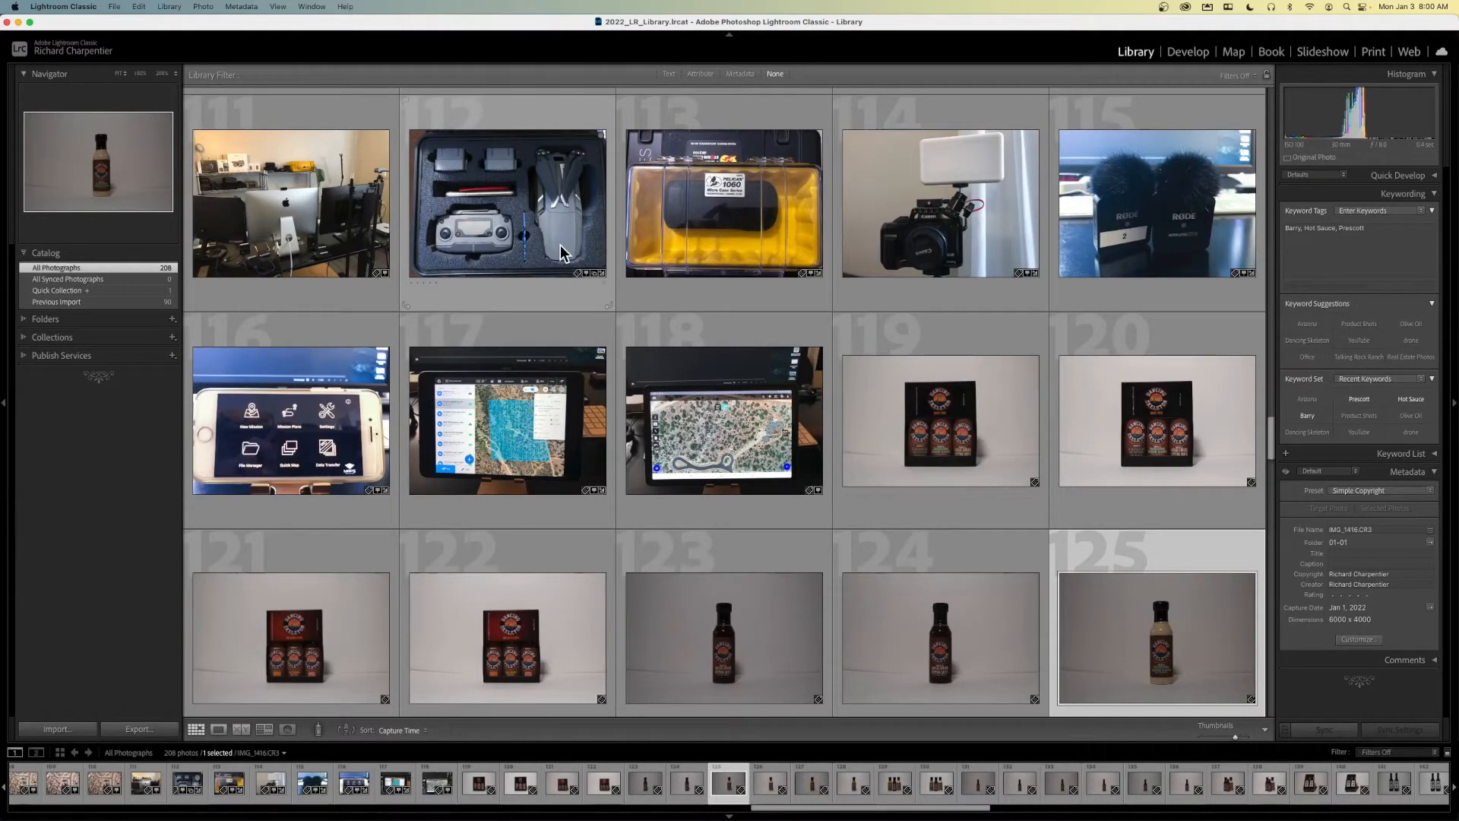
pyautogui.scroll(-5, 736, 255)
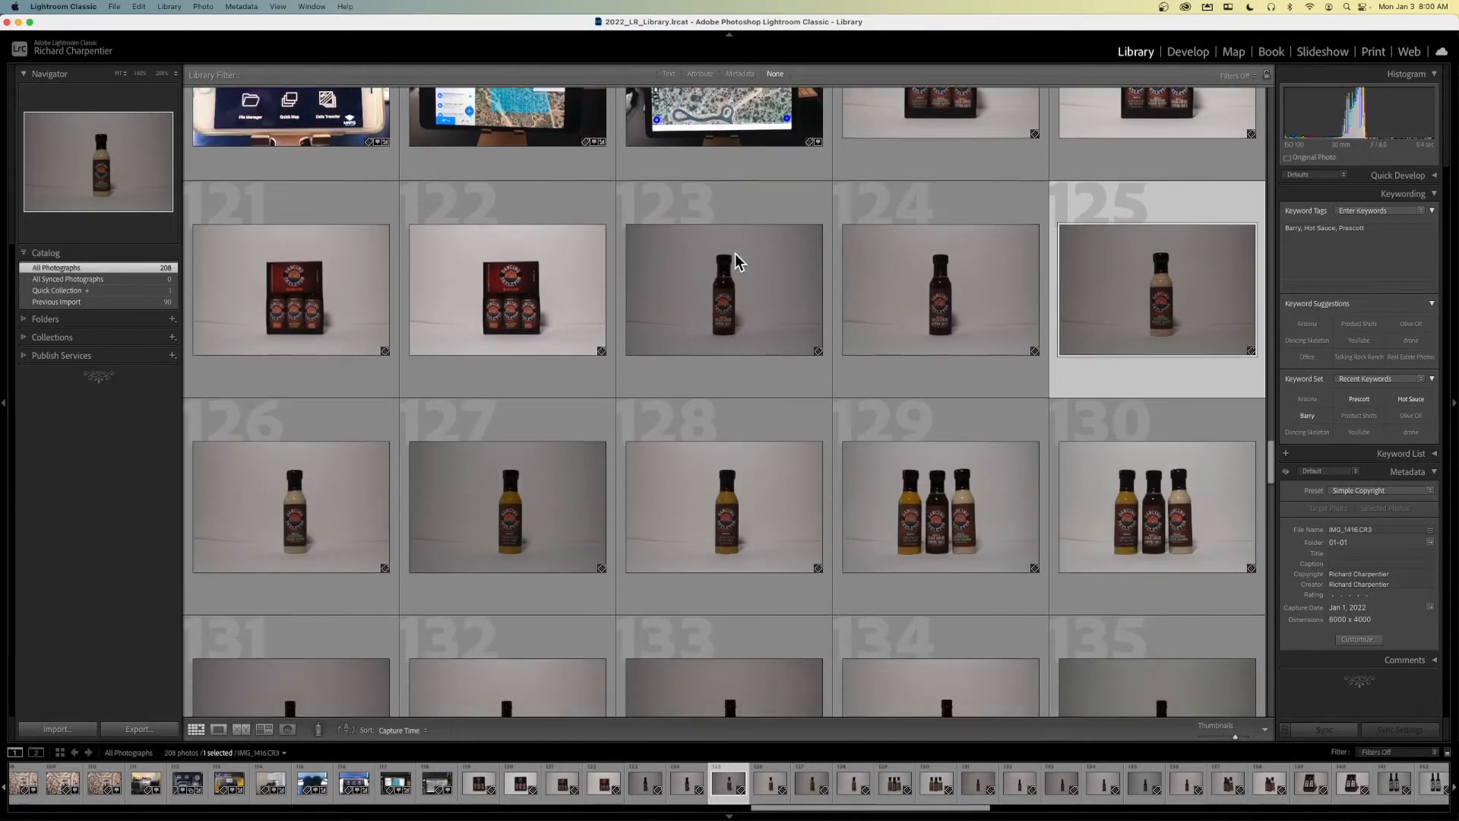
pyautogui.scroll(-2, 736, 262)
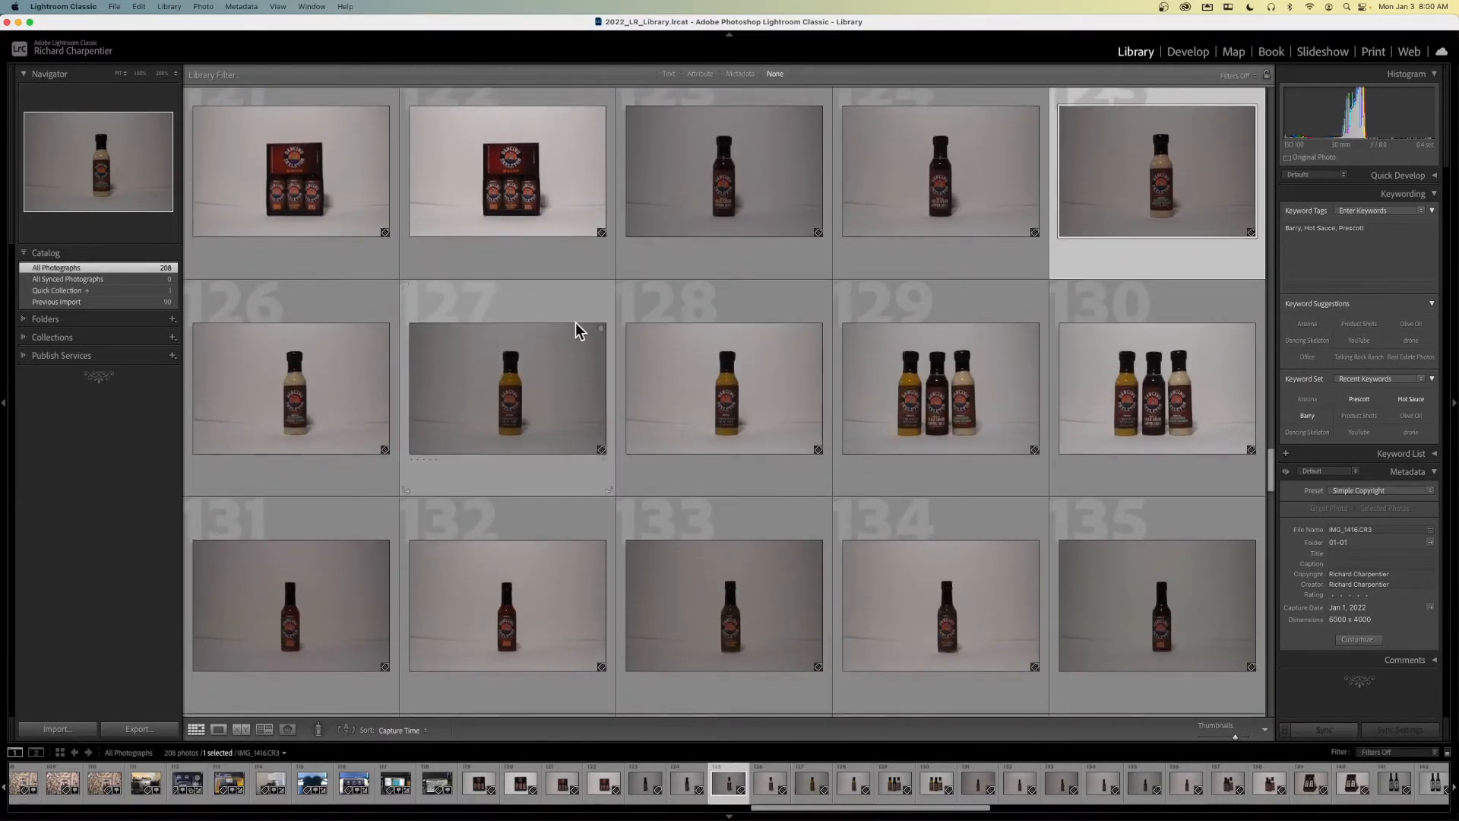
pyautogui.scroll(3, 580, 328)
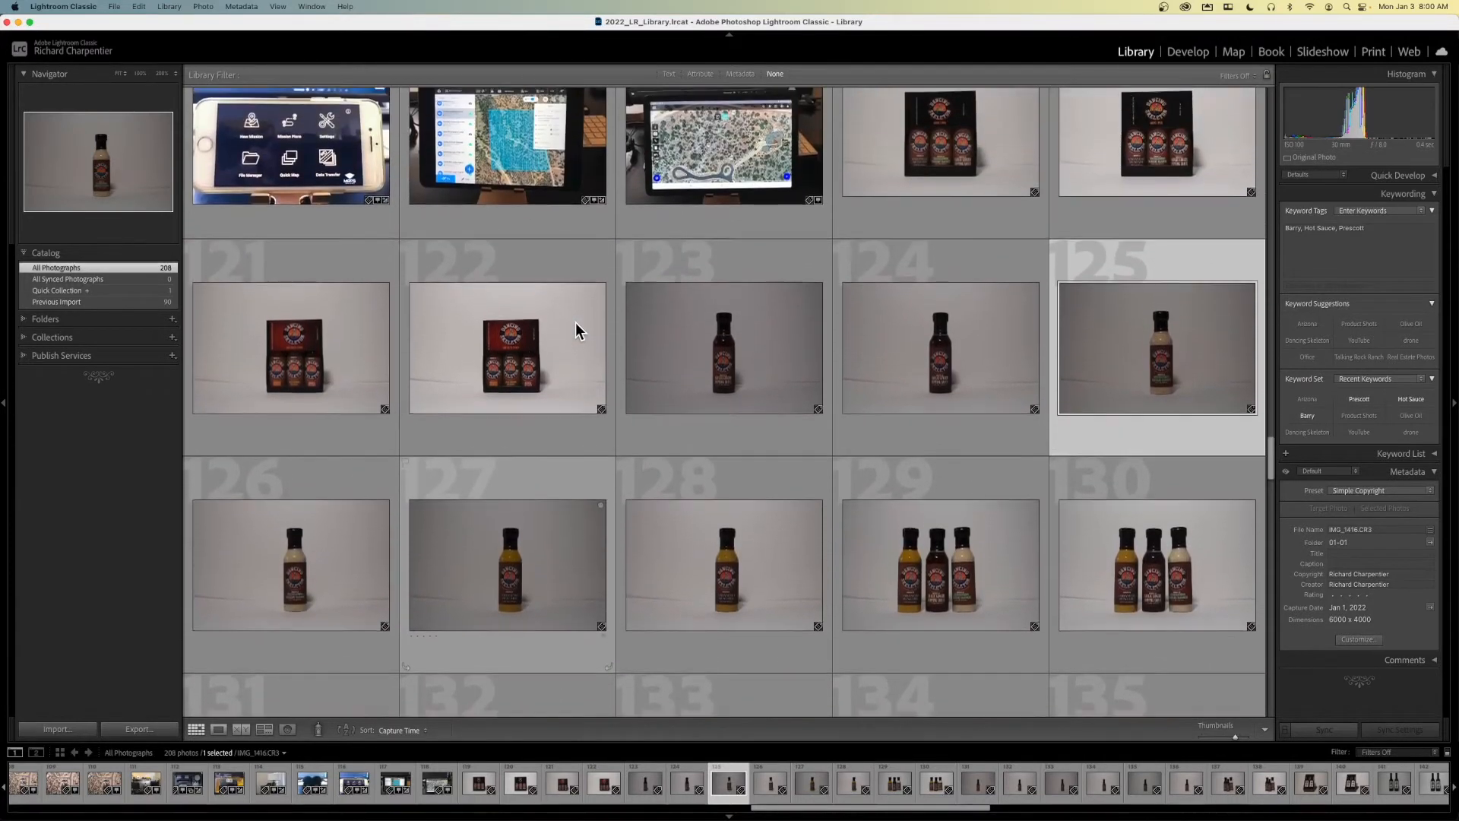
pyautogui.scroll(2, 637, 342)
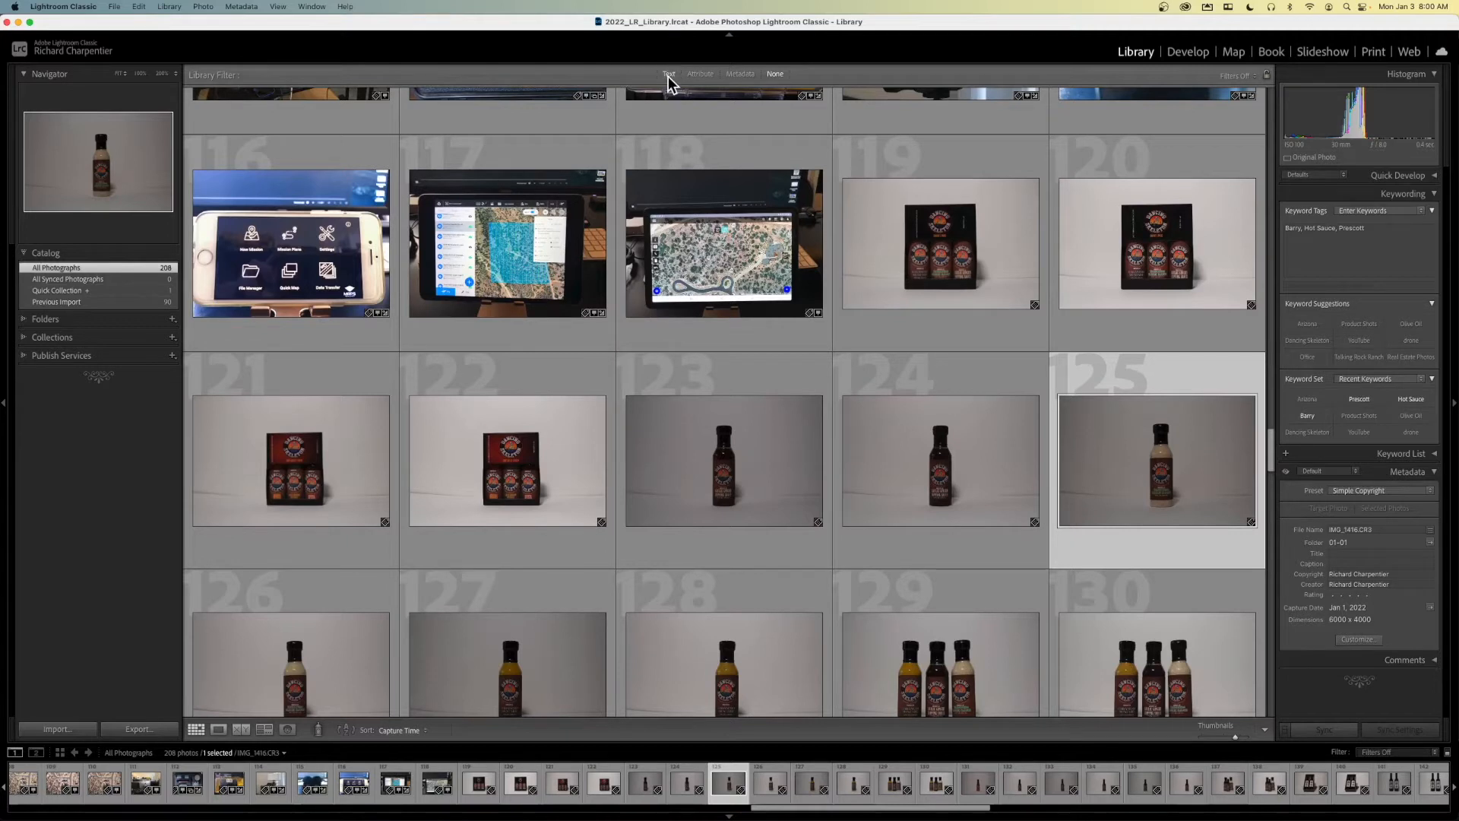
# - Examine the attribute and metadata filter options, collapse the 2022 date group, and turn library filtering off
pyautogui.click(700, 76)
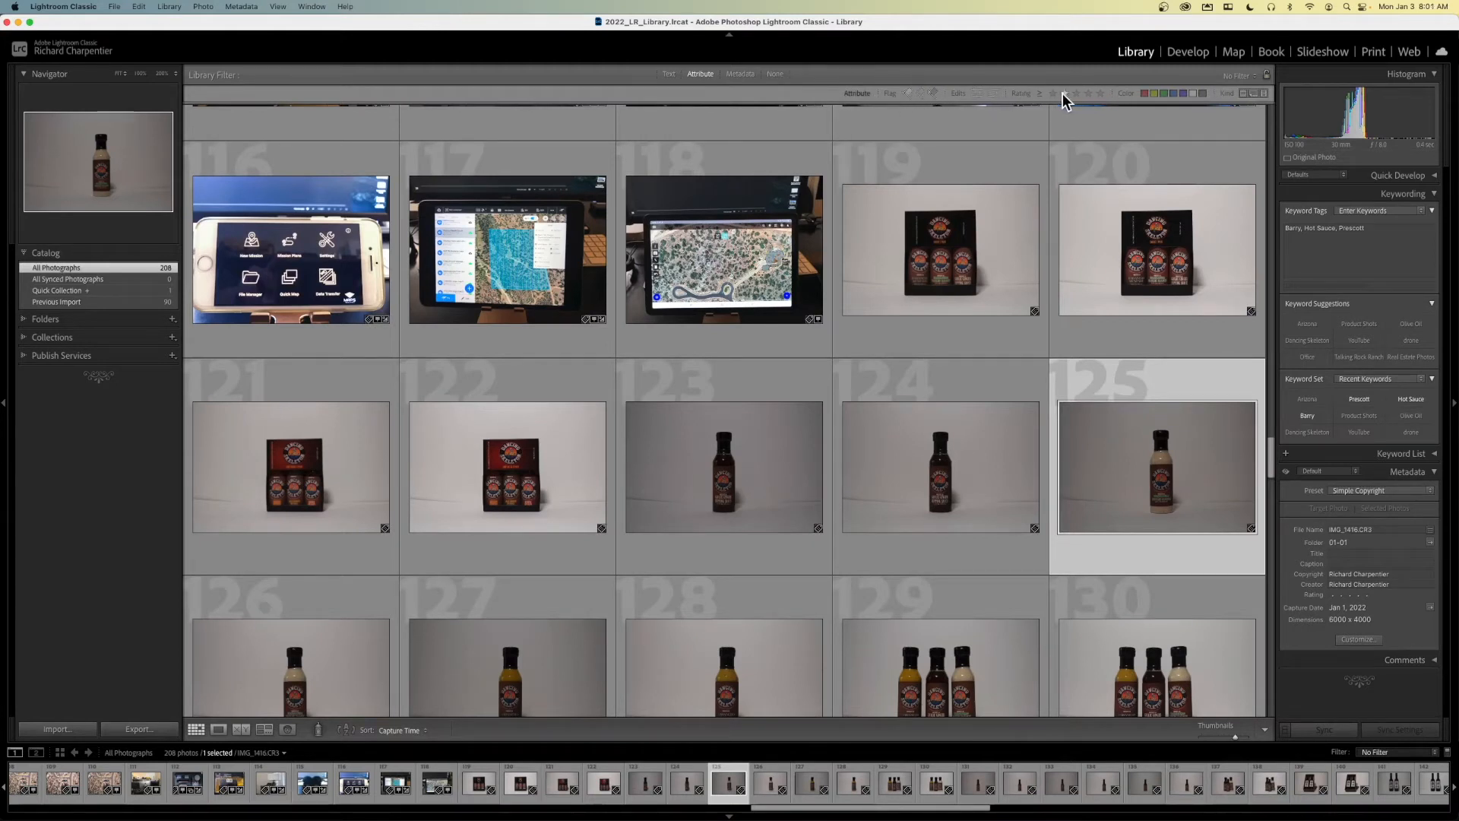
pyautogui.click(741, 75)
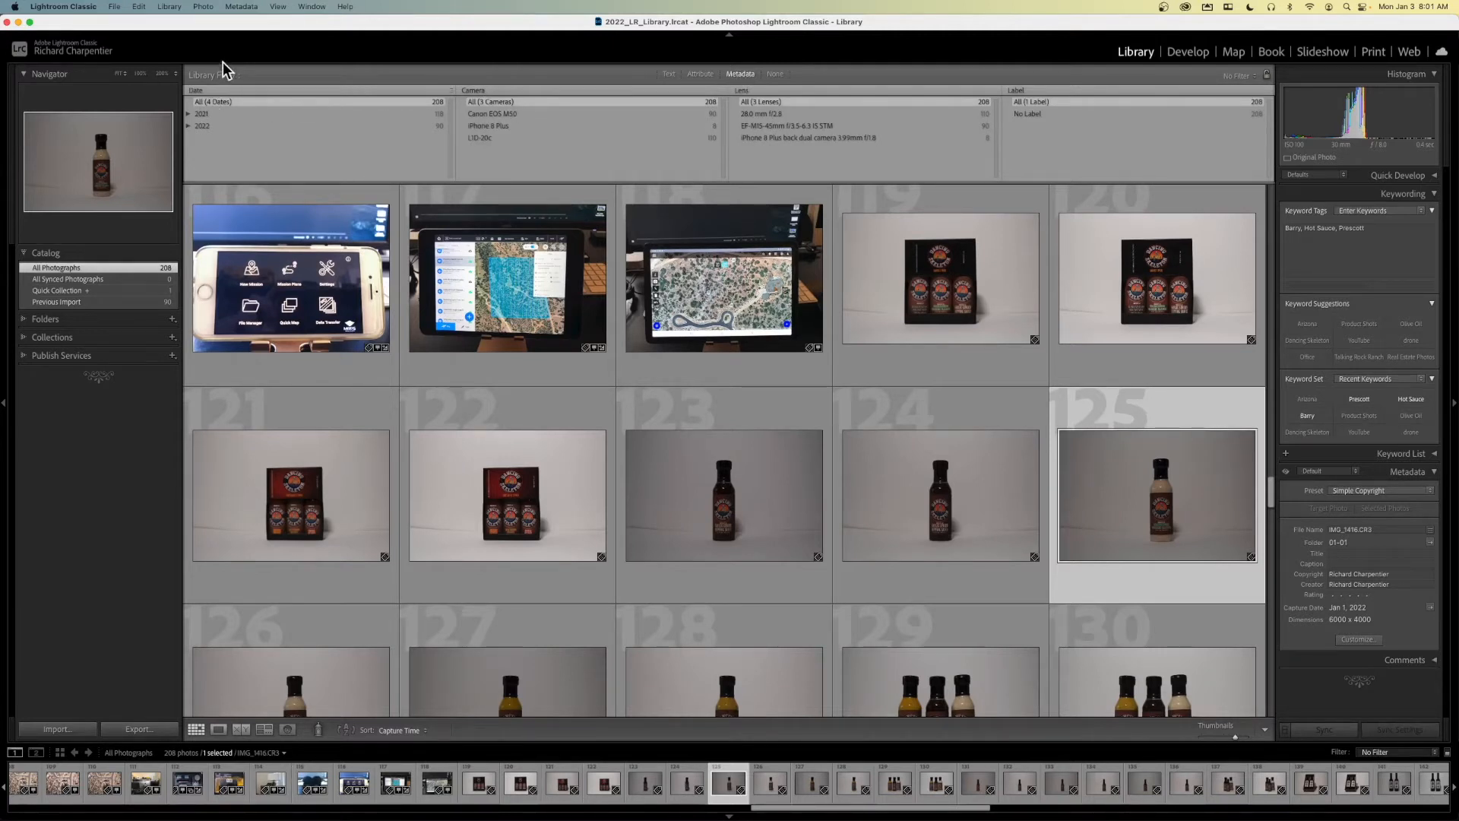
pyautogui.click(188, 126)
pyautogui.click(774, 74)
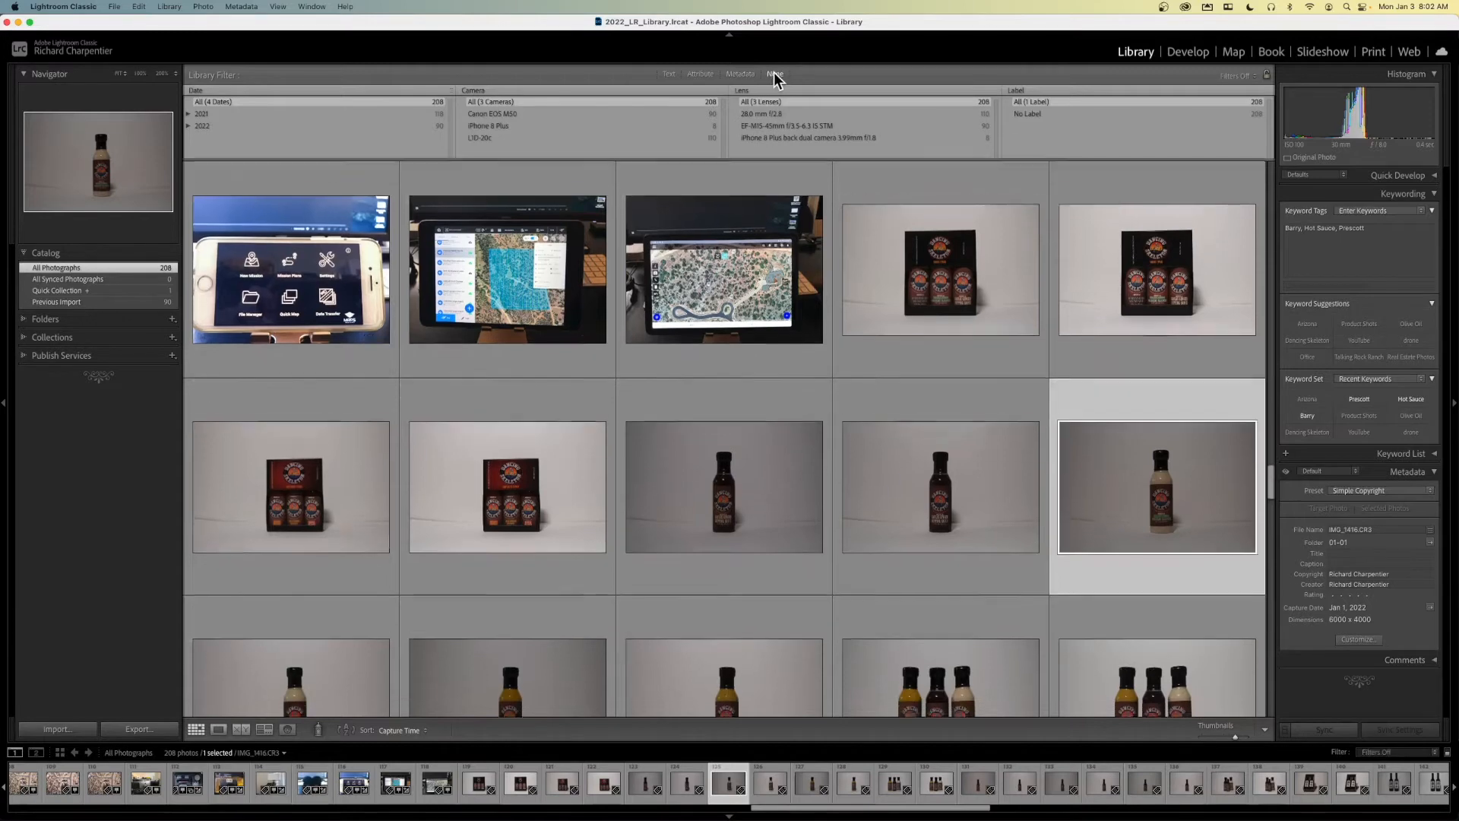
# - Show only the previous import and open its first photo, IMG_1413.CR3, at full view
pyautogui.click(104, 302)
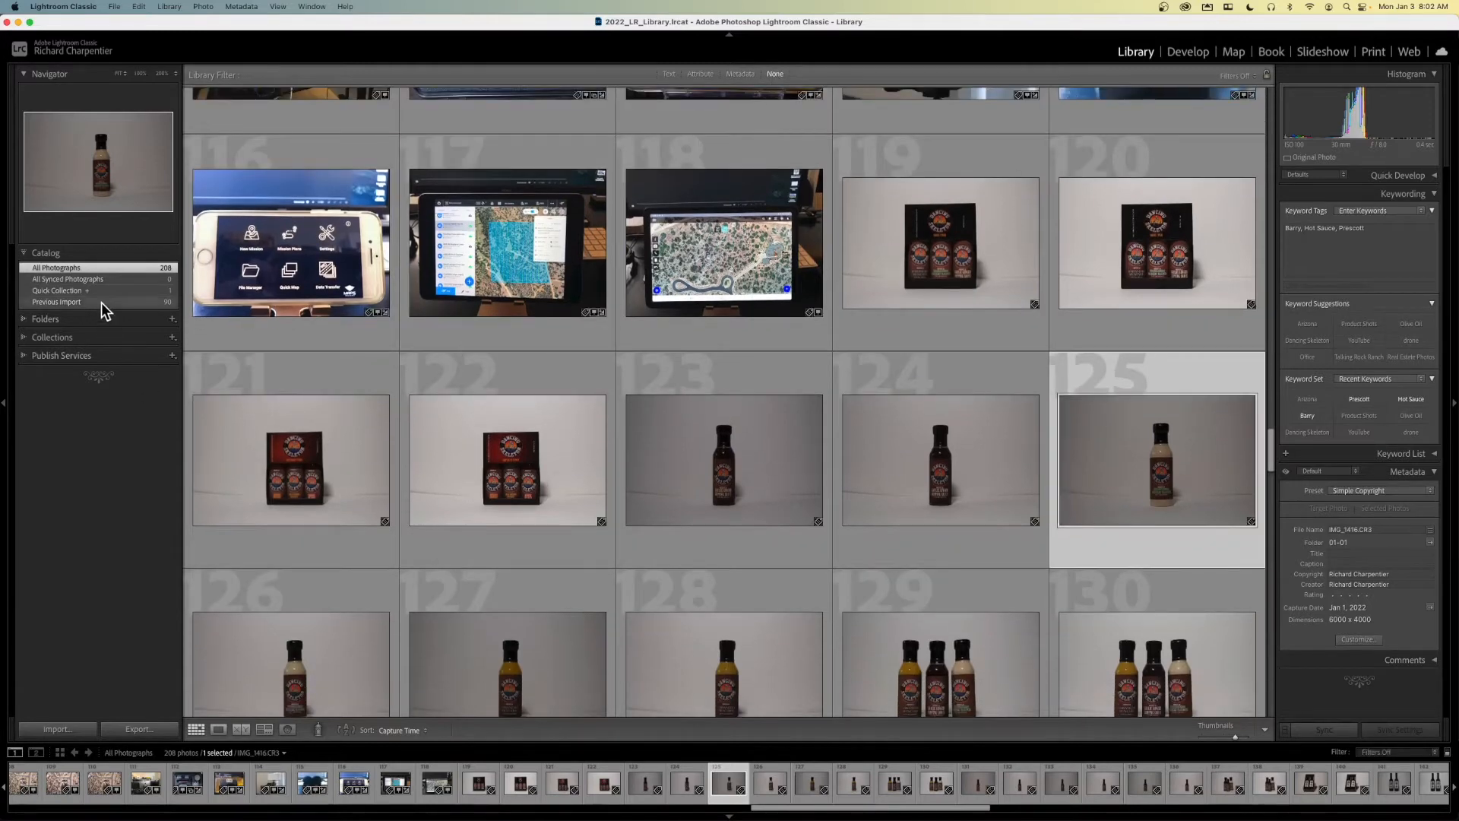
pyautogui.scroll(3, 396, 309)
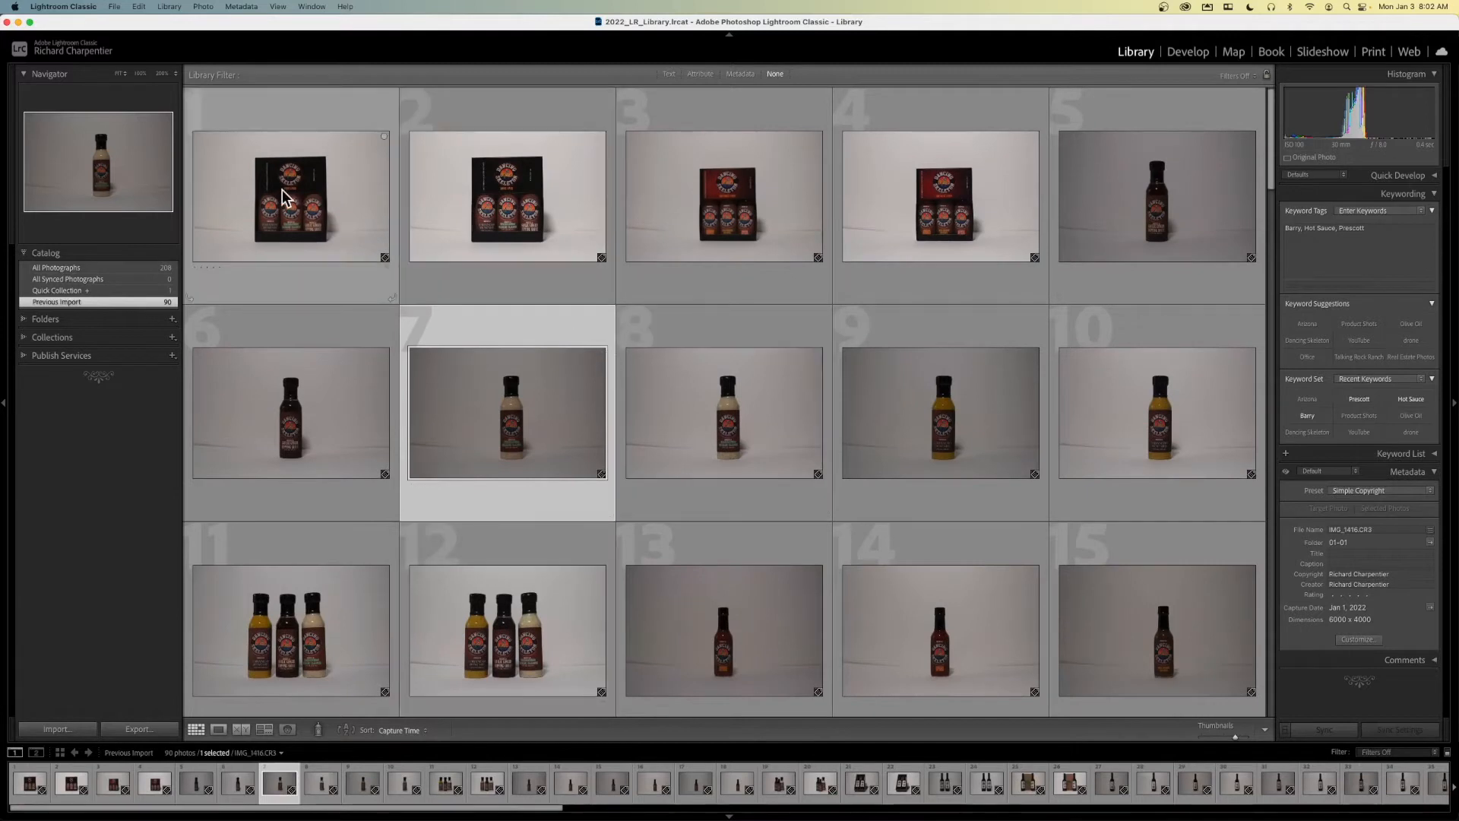
pyautogui.doubleClick(343, 213)
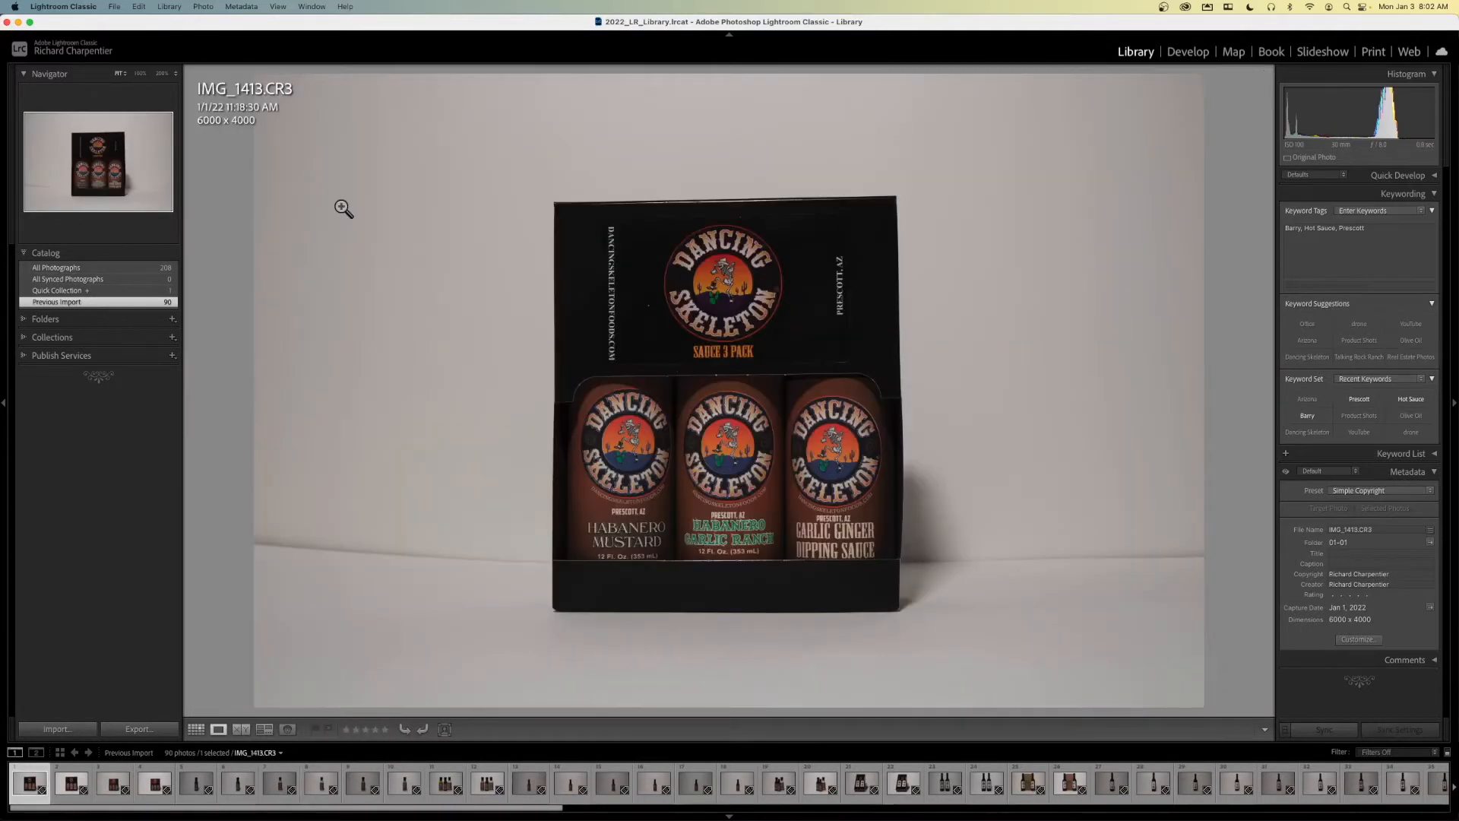
# - Flag the CR3 and JPG versions of IMG_1413 as picks and set IMG_1414.CR3 as rejected
pyautogui.press('p')
pyautogui.press('Right')
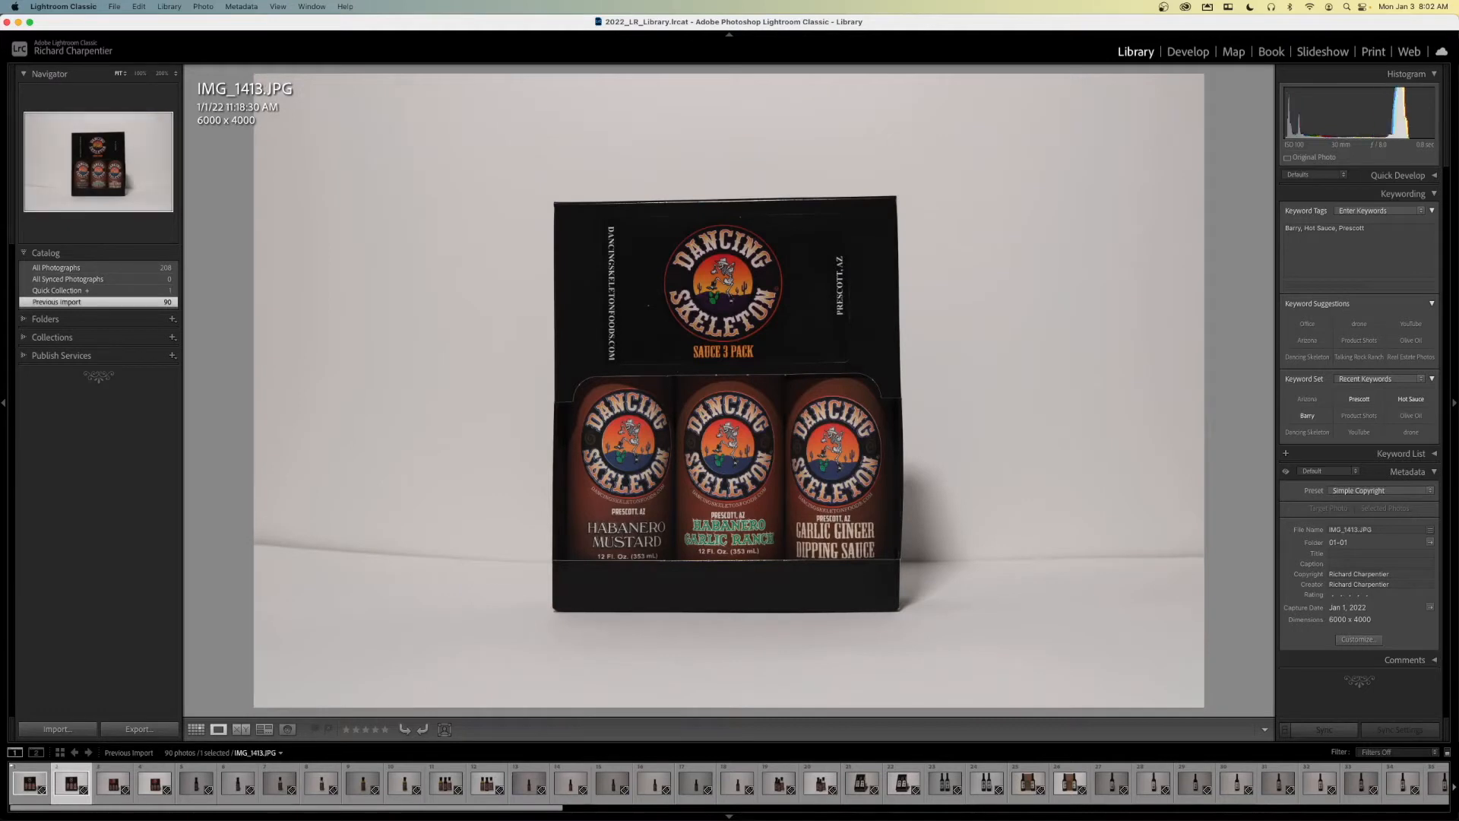
pyautogui.press('p')
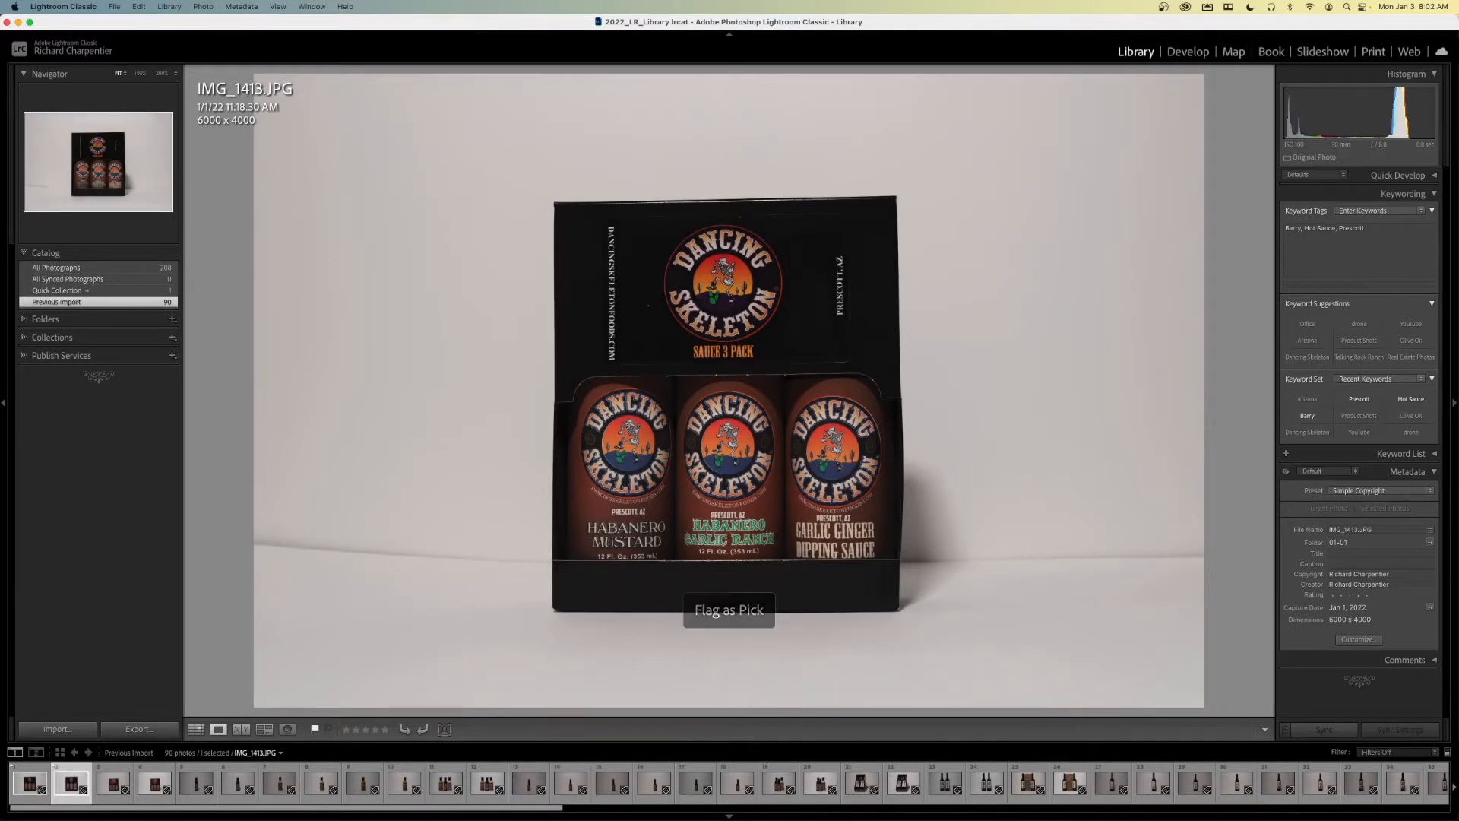
pyautogui.press('Right')
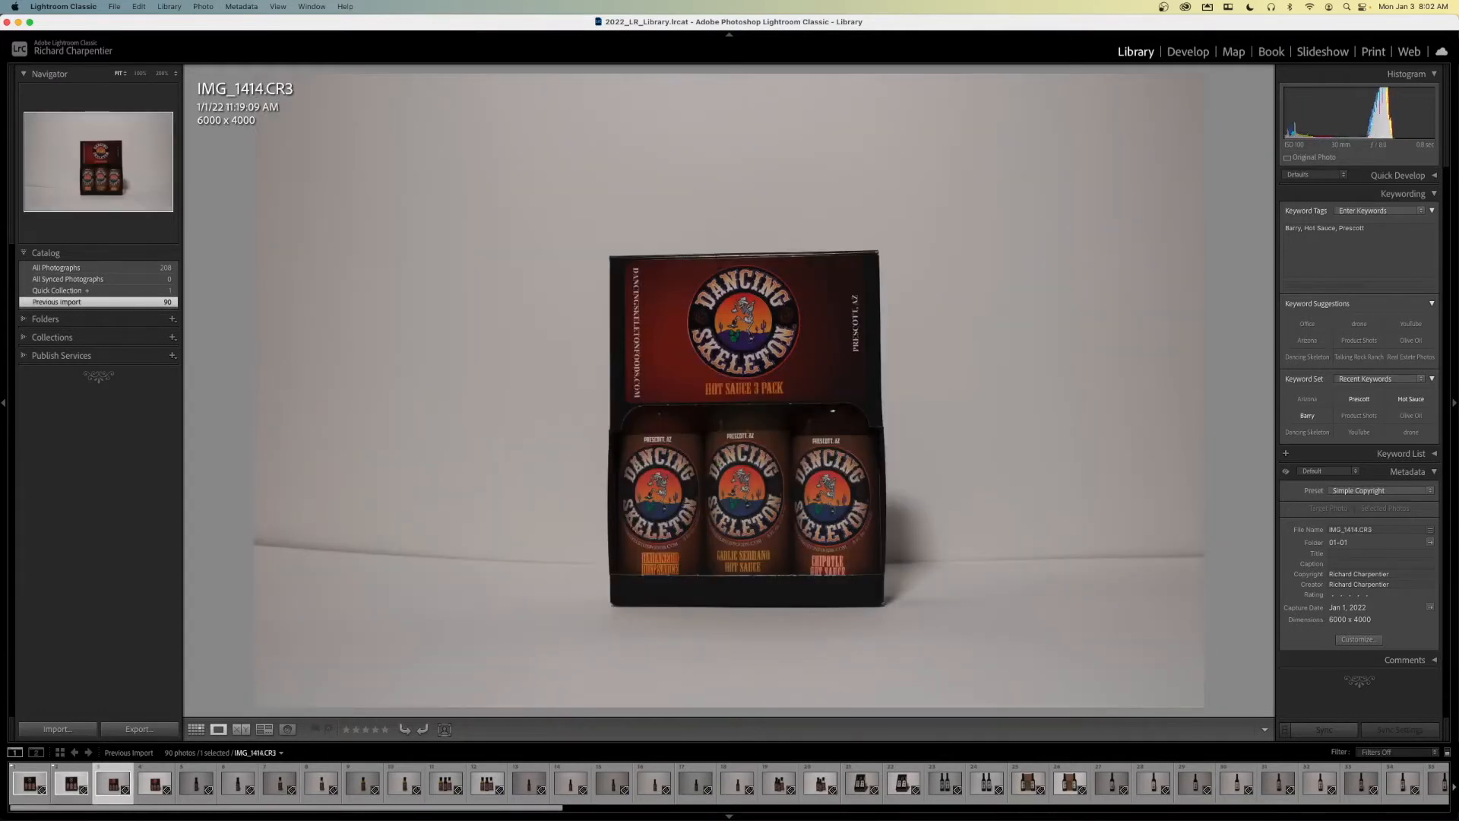
pyautogui.press('x')
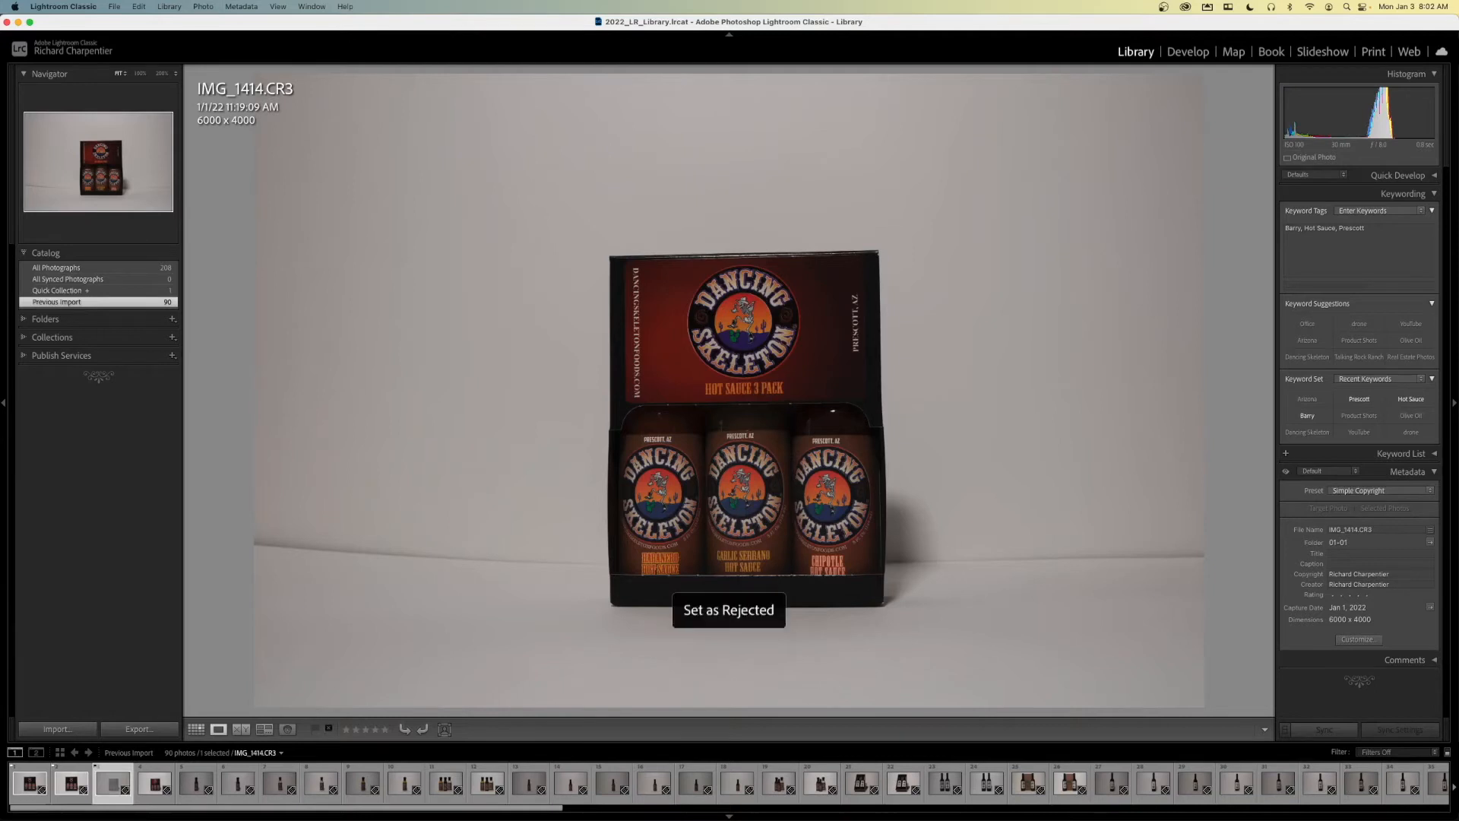
# - Return to the thumbnail grid and open the garlic ranch bottle photo, IMG_1416.CR3, in the Develop module
pyautogui.press('g')
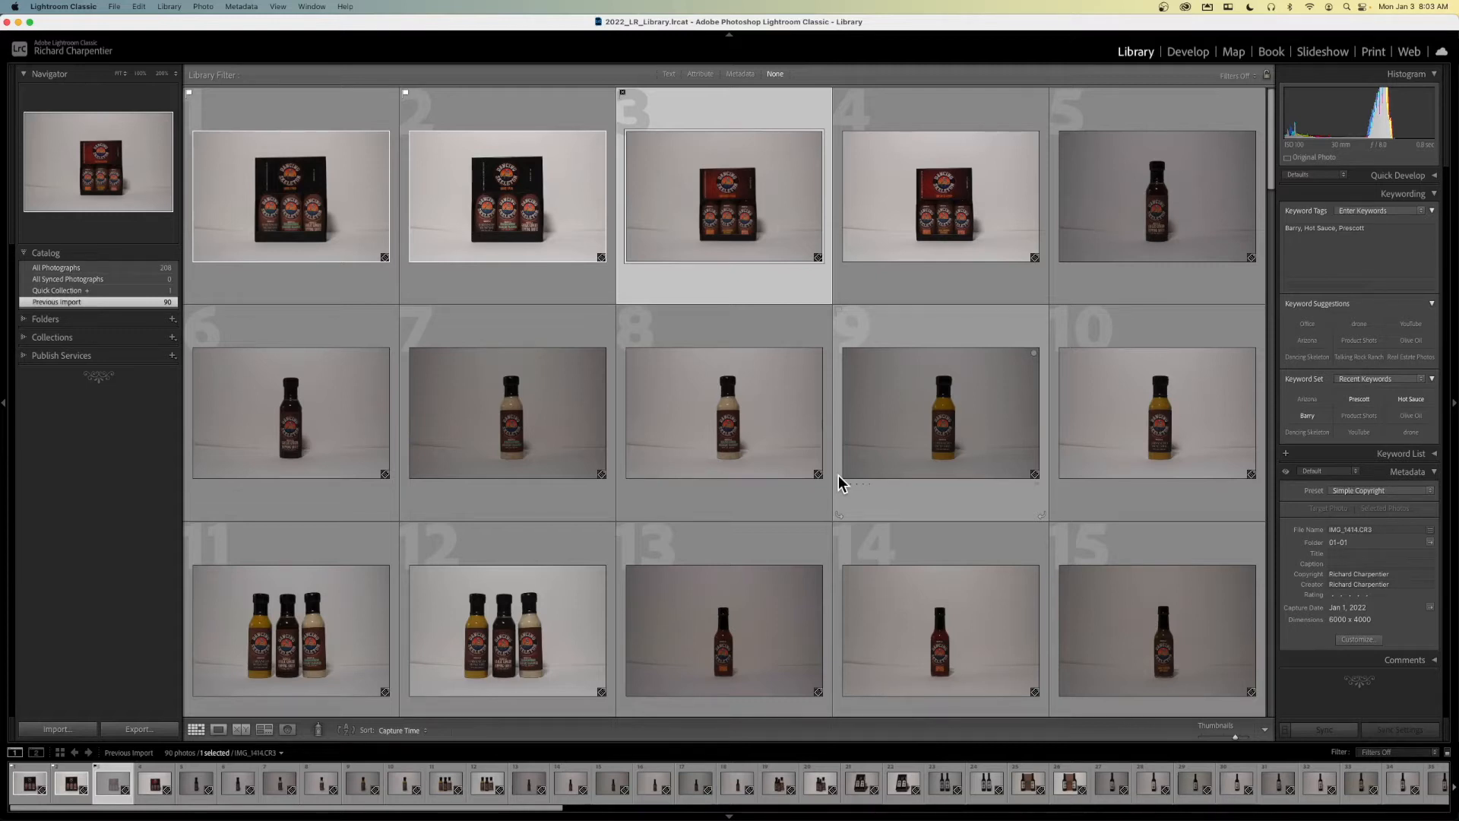
pyautogui.doubleClick(536, 395)
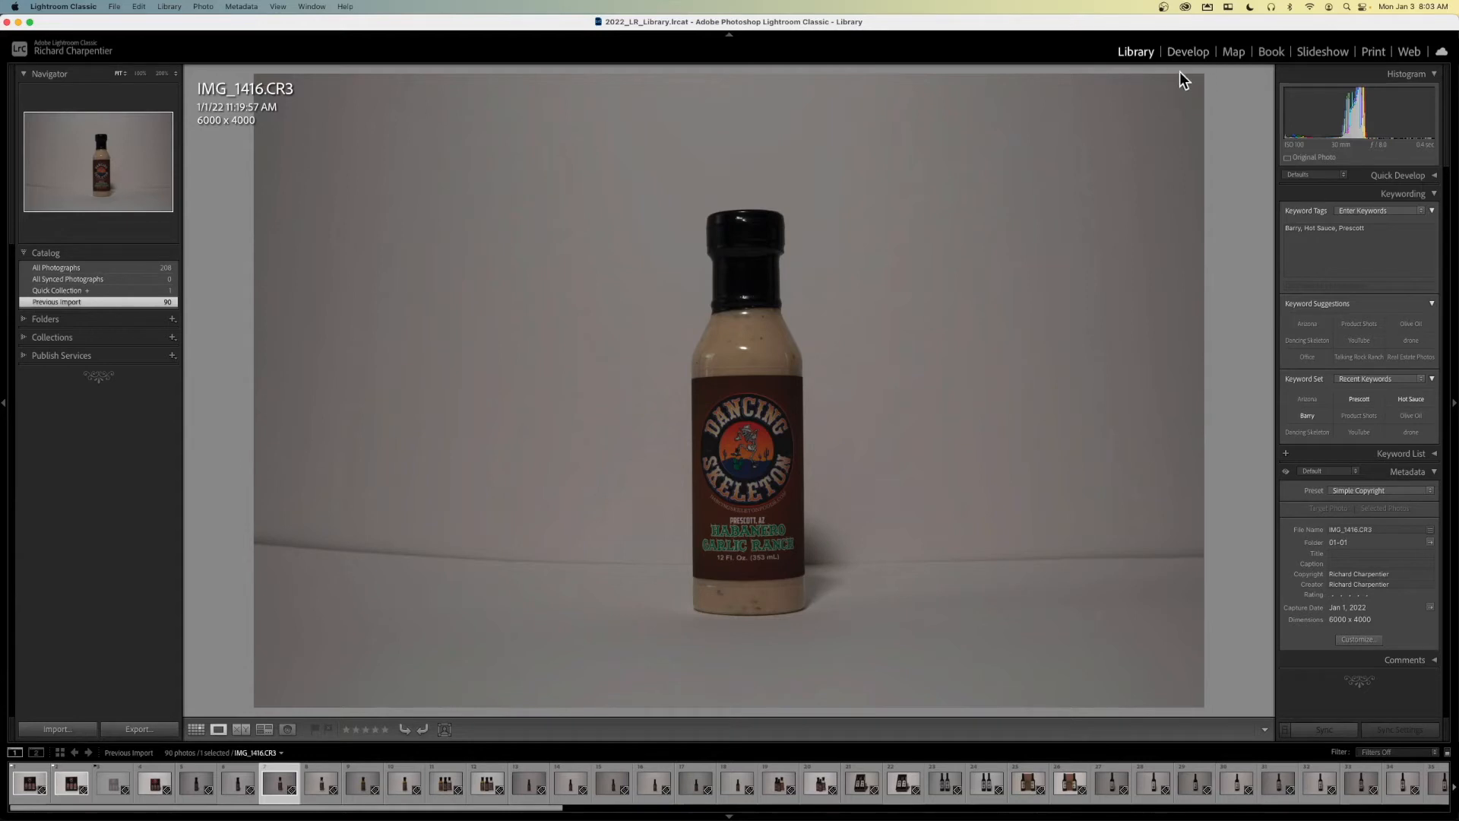
pyautogui.press('d')
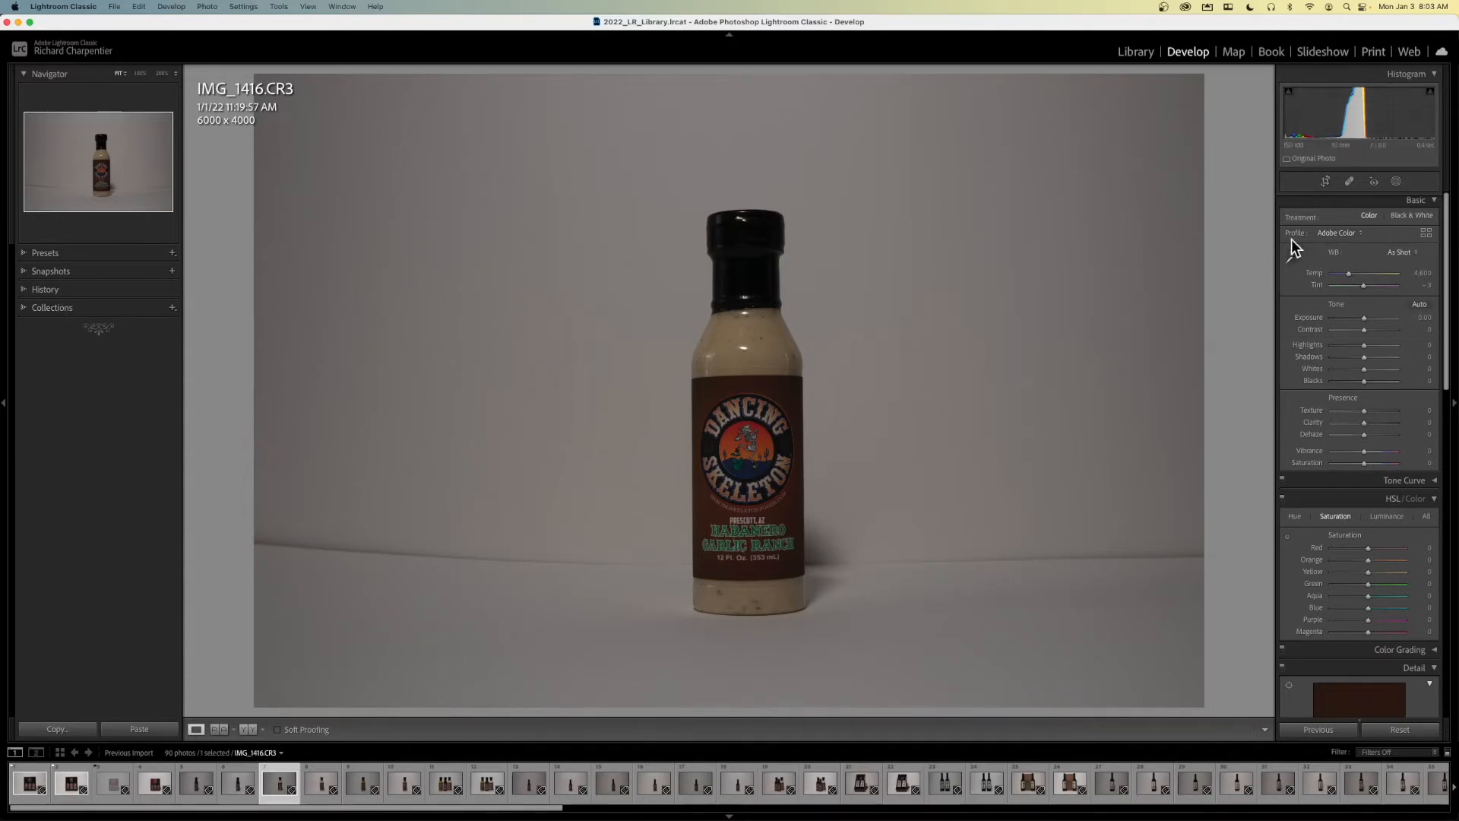
# - Examine the available develop adjustments, from Basic and HSL through Detail and Lens Corrections to Transform, Effects and Calibration
pyautogui.scroll(-1, 1302, 243)
pyautogui.scroll(1, 1301, 243)
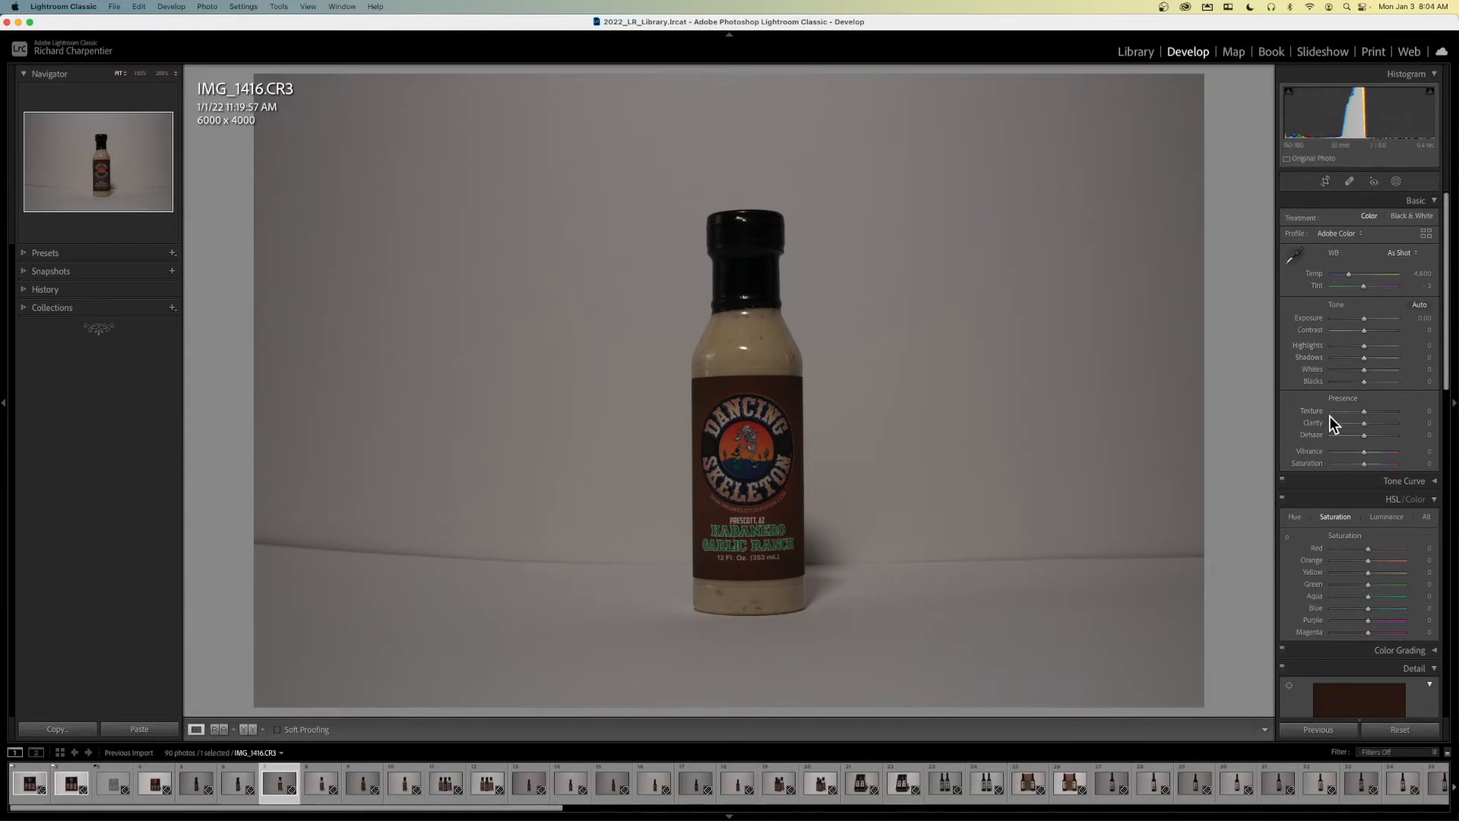
pyautogui.scroll(-3, 1329, 417)
pyautogui.scroll(-2, 1329, 416)
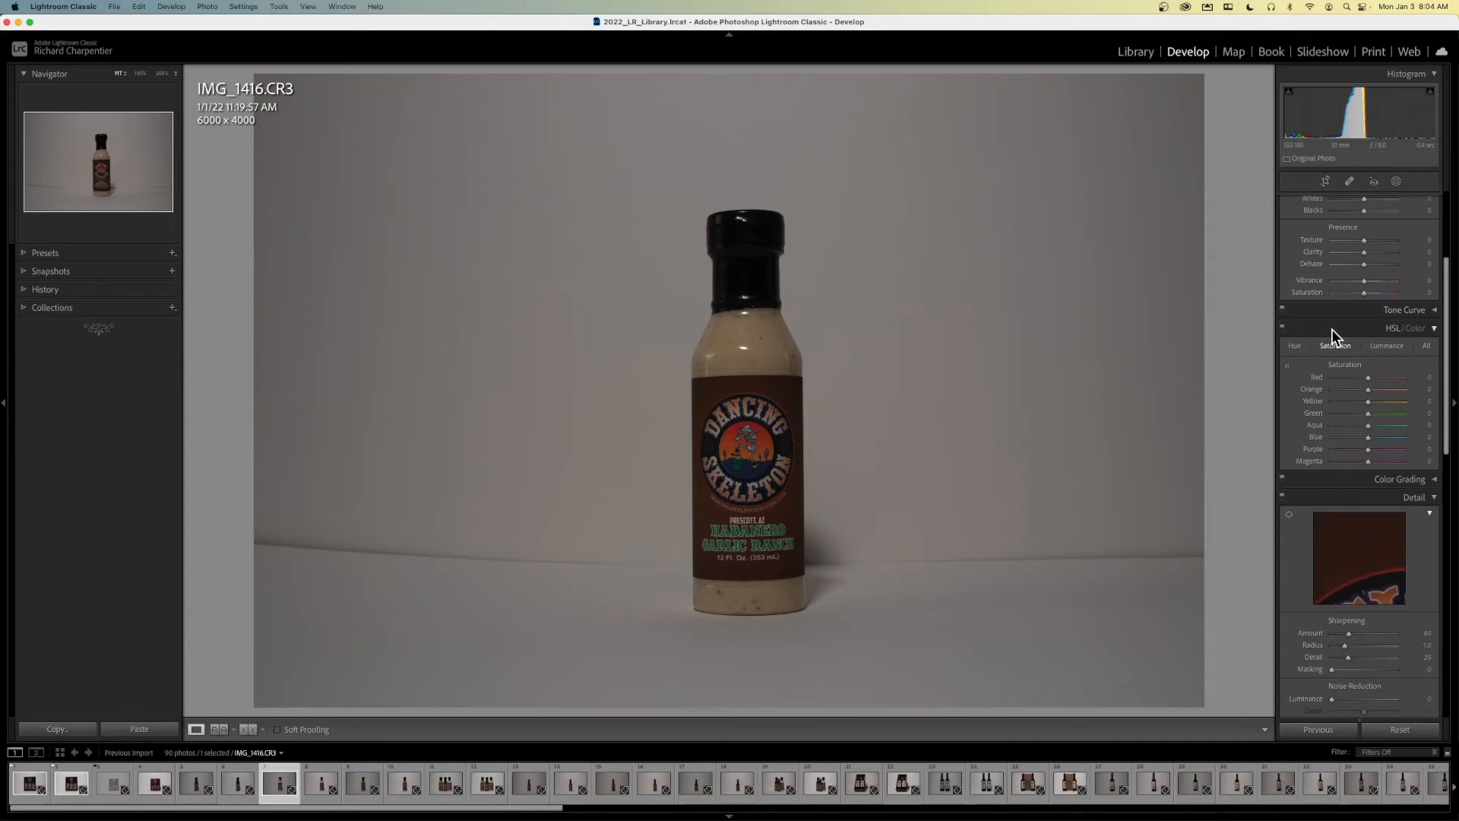
pyautogui.scroll(-5, 1332, 330)
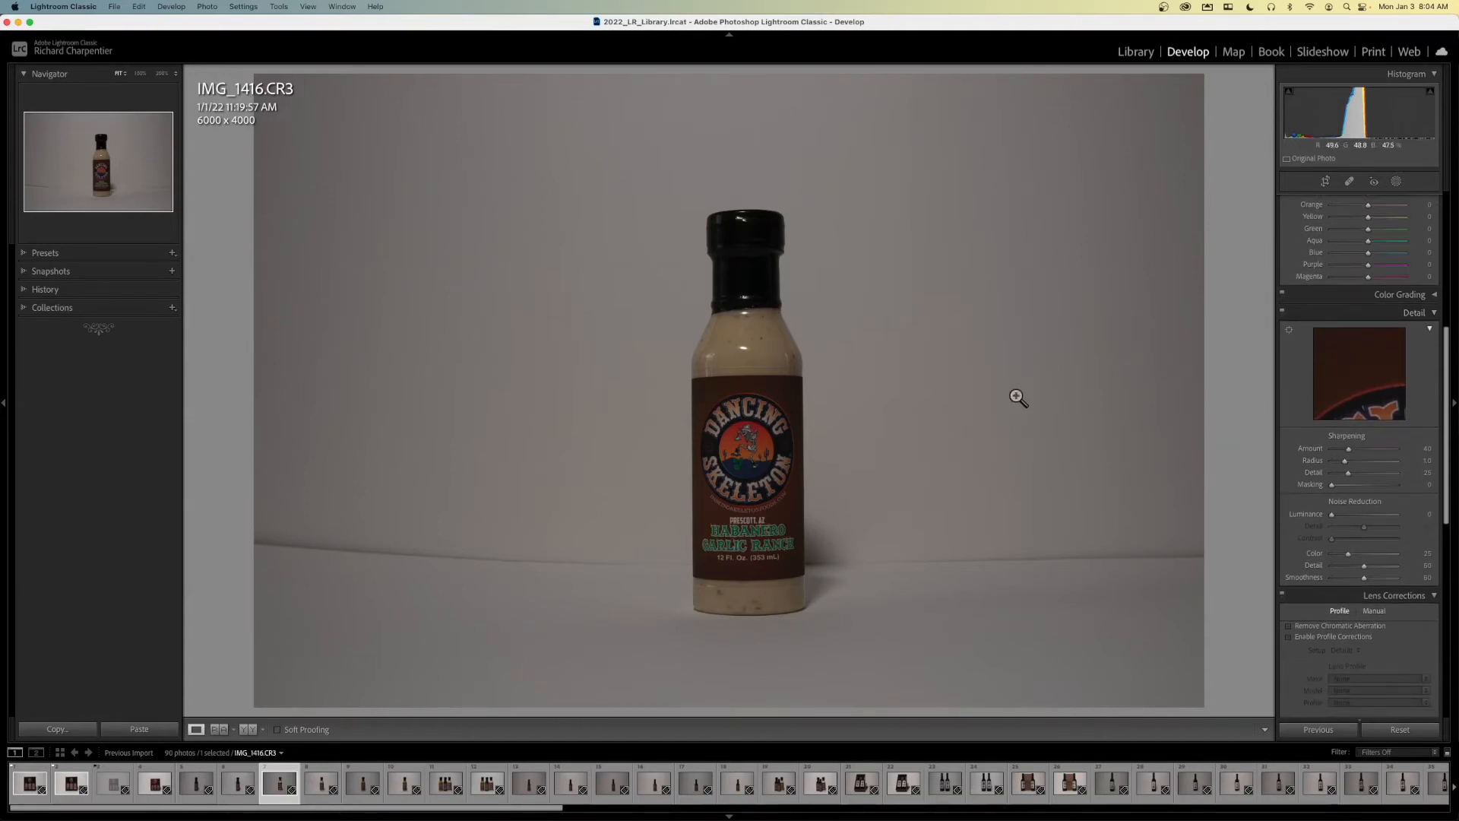
pyautogui.scroll(-7, 1311, 433)
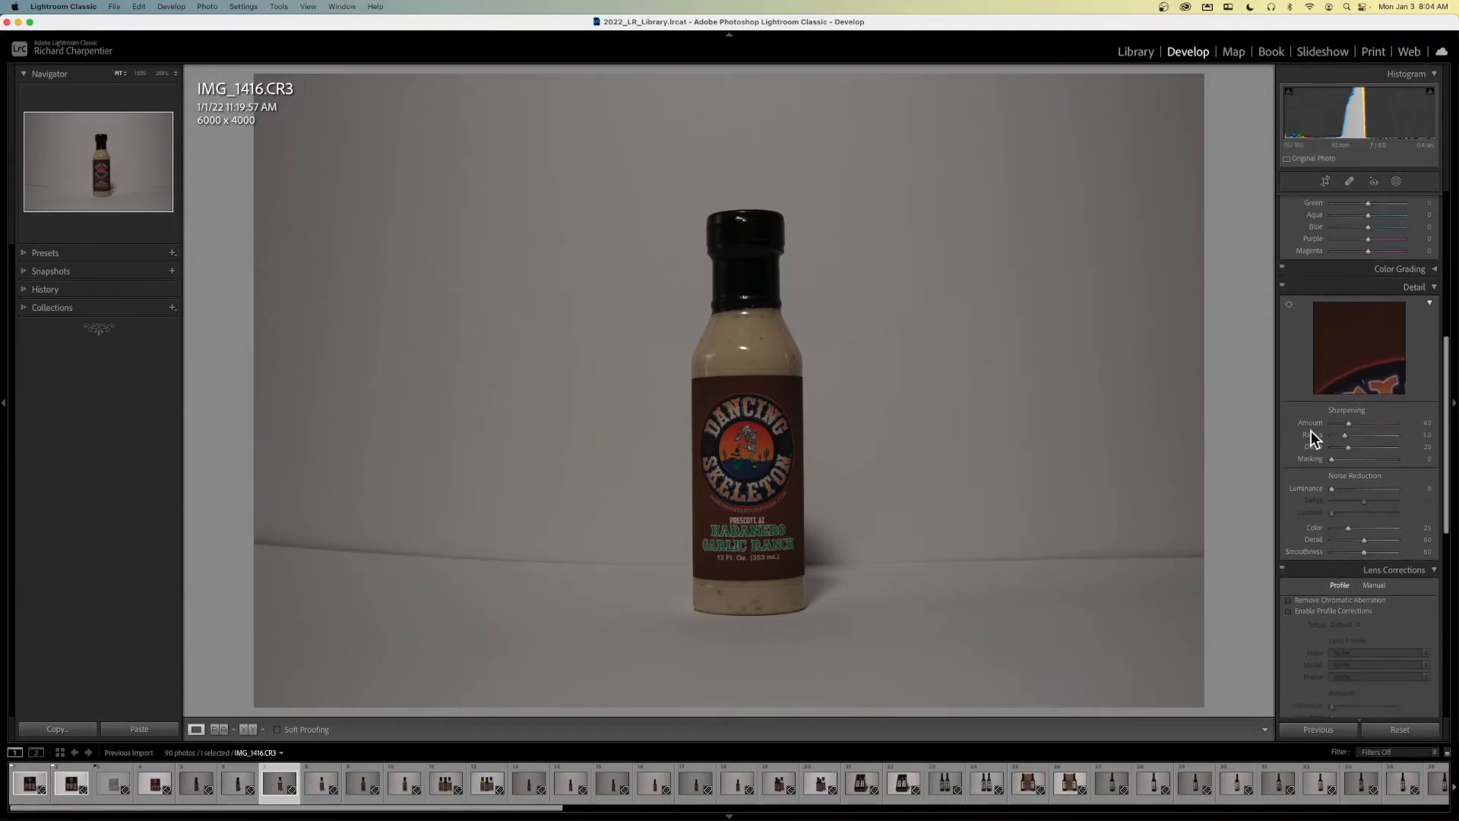
pyautogui.scroll(-5, 1311, 431)
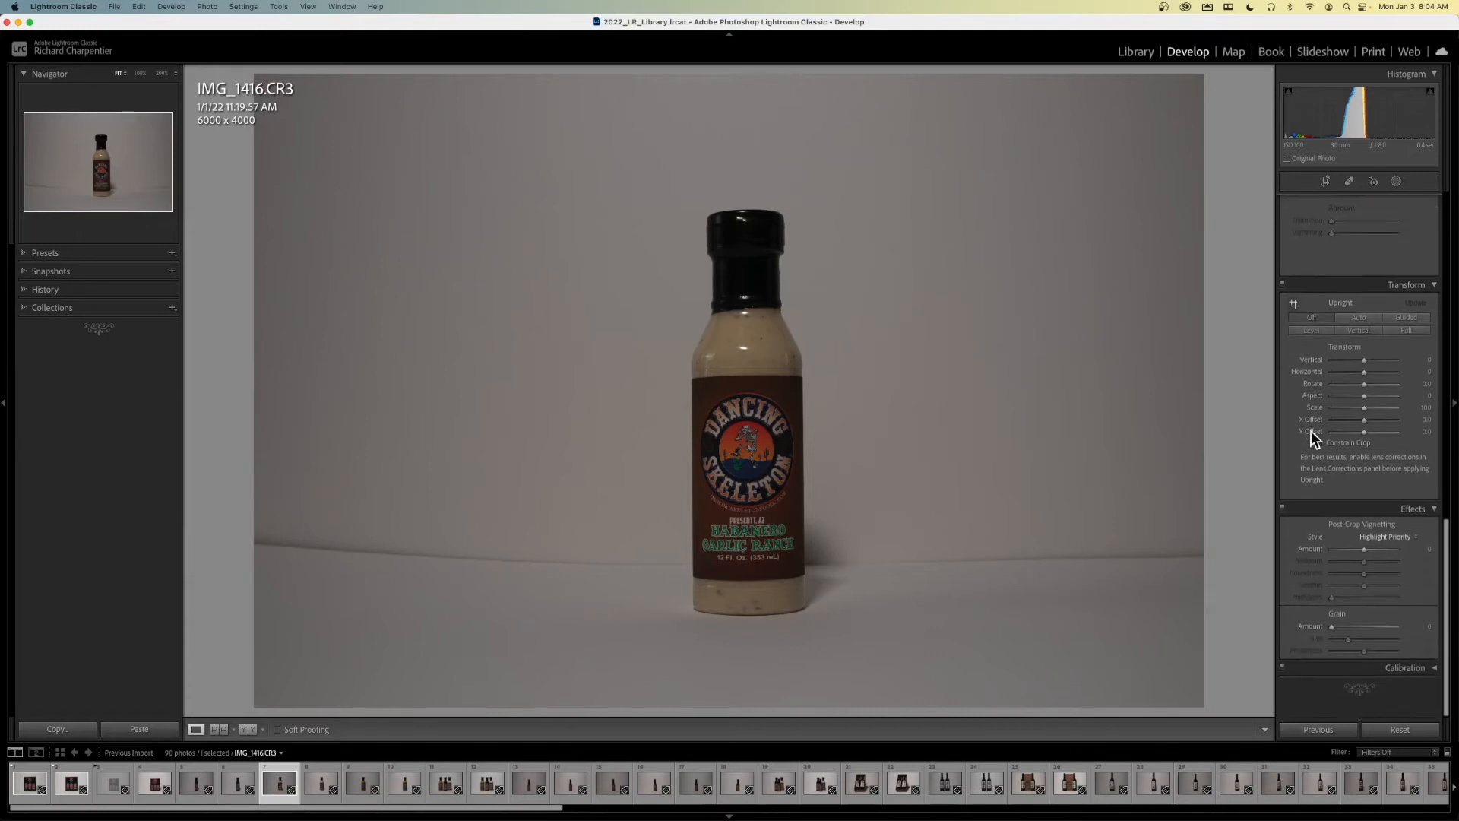
pyautogui.scroll(18, 1313, 438)
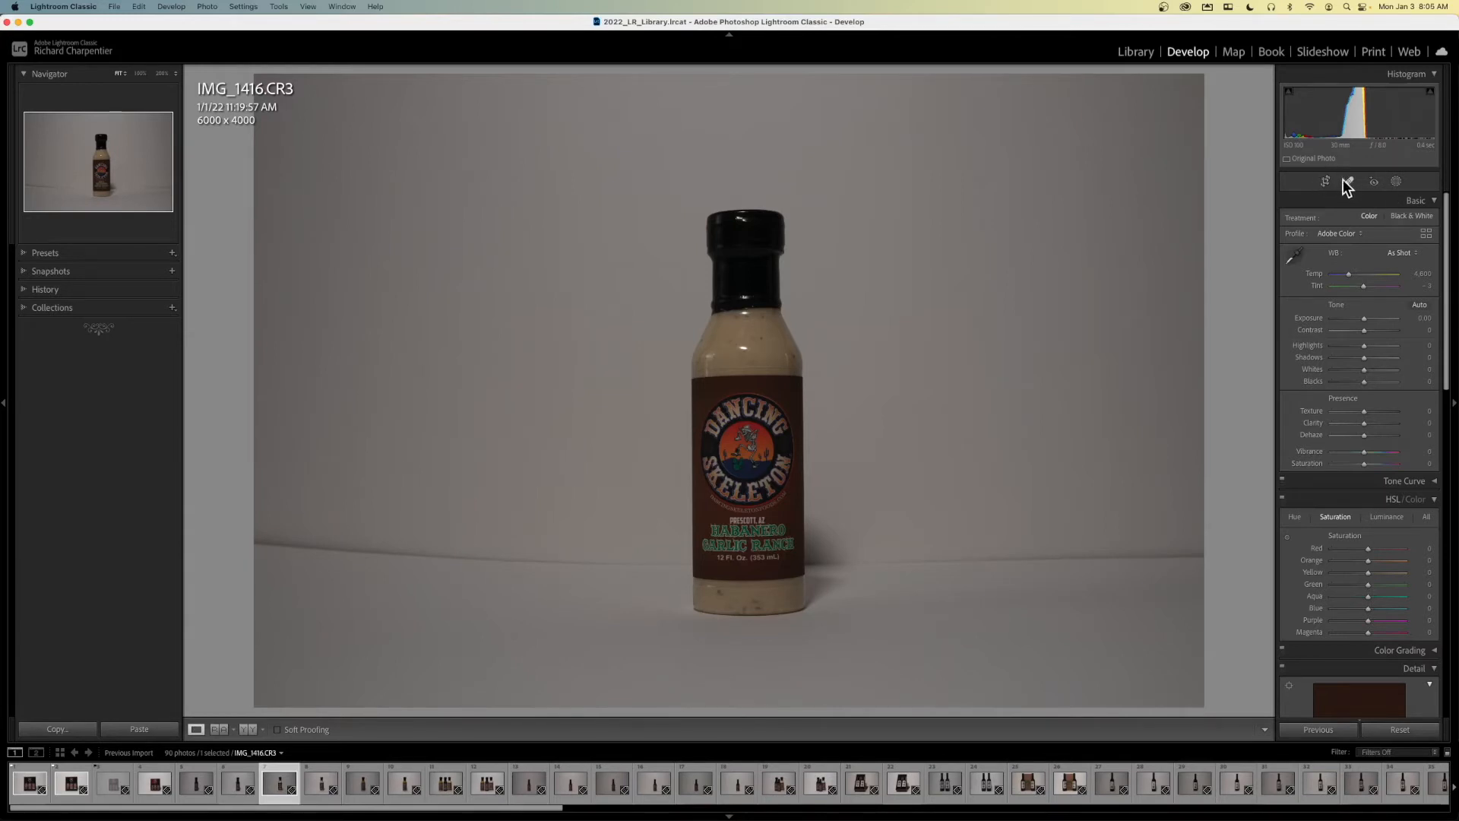
# - Mask the background of IMG_1416.CR3 with an inverted Select Subject mask and raise the mask's exposure to 4.00
pyautogui.click(1396, 181)
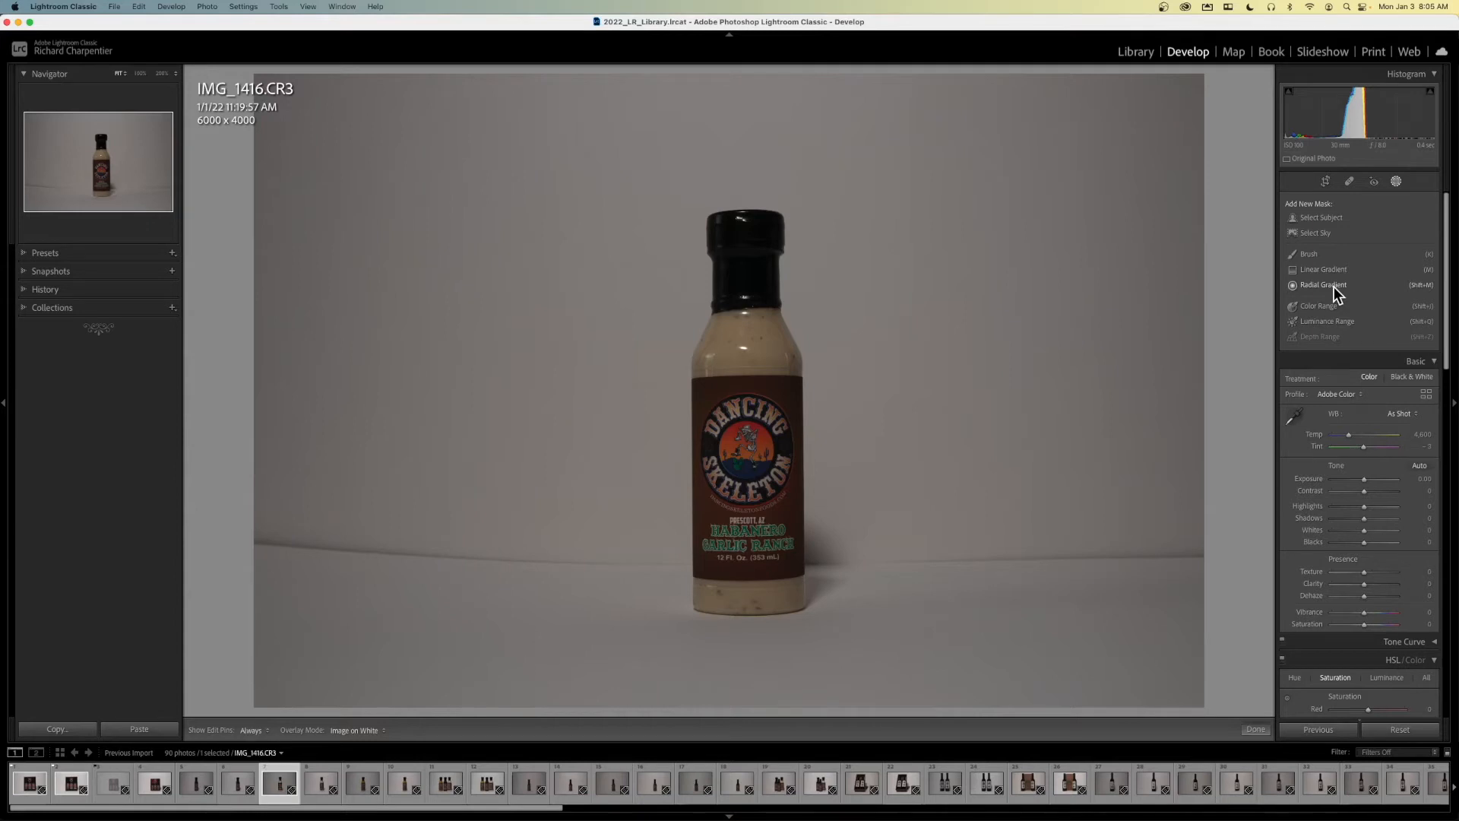
pyautogui.click(1320, 217)
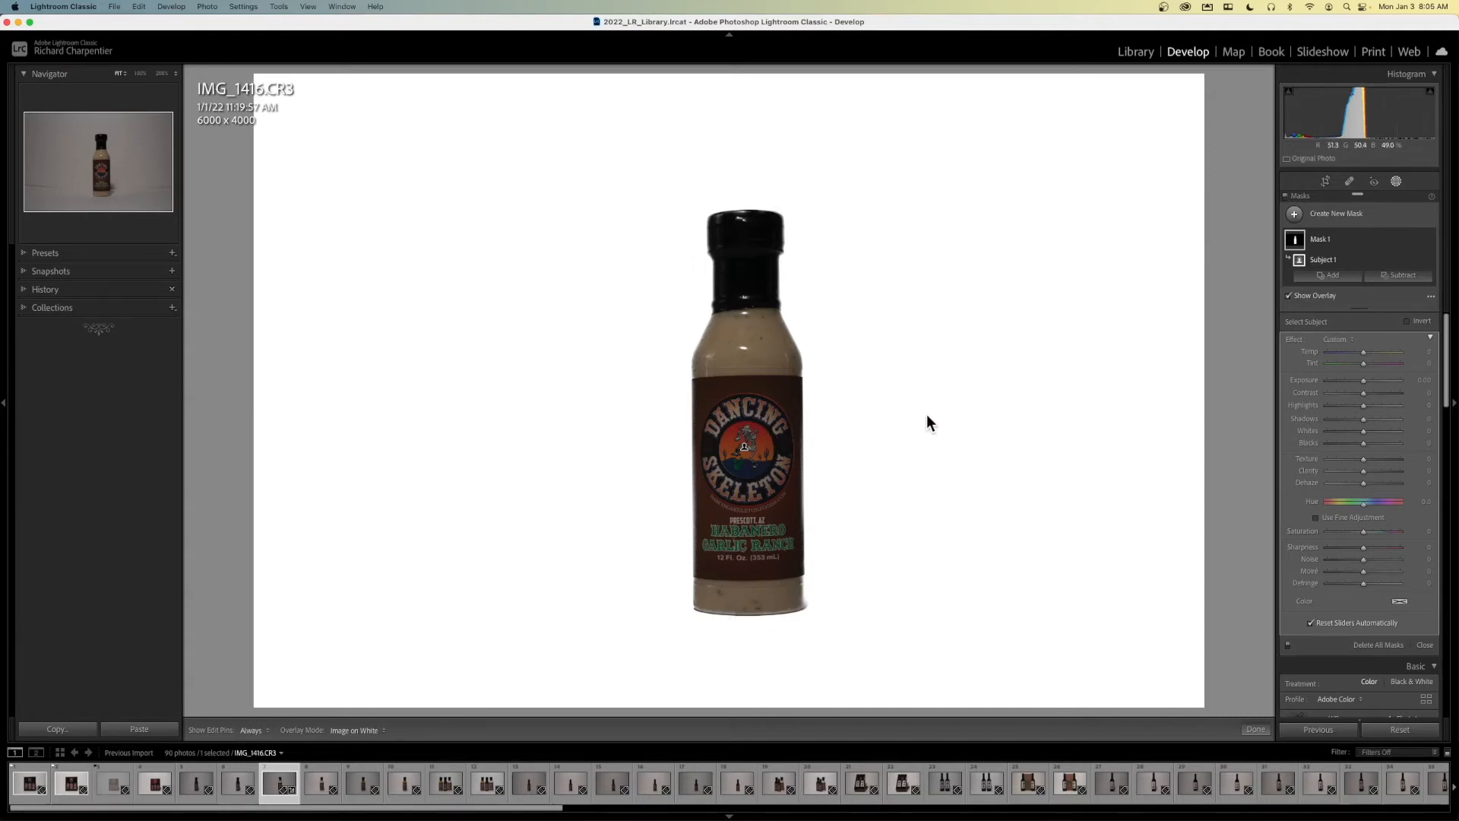
pyautogui.moveTo(1368, 260)
pyautogui.click(1418, 260)
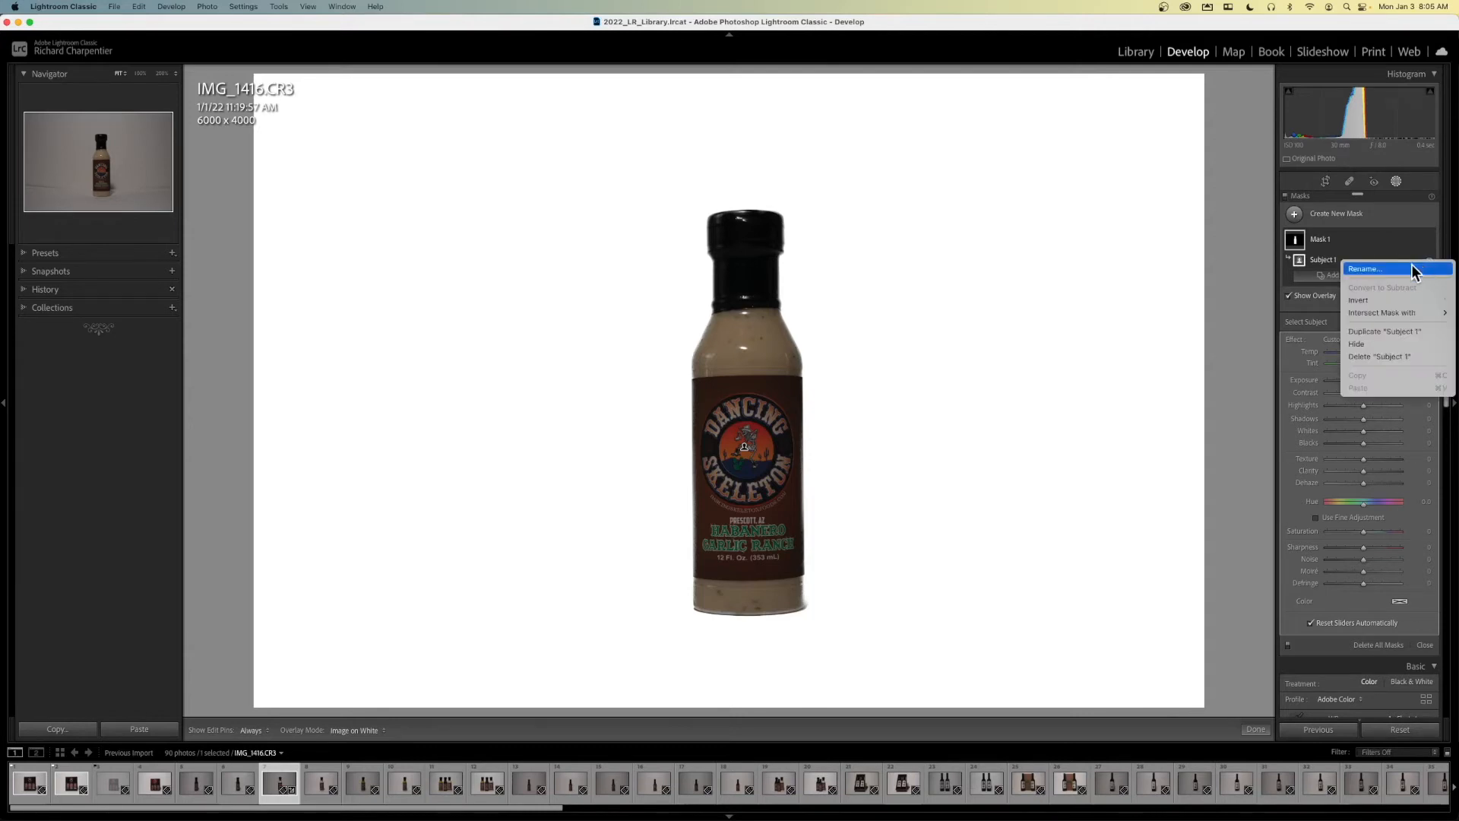
pyautogui.click(1374, 299)
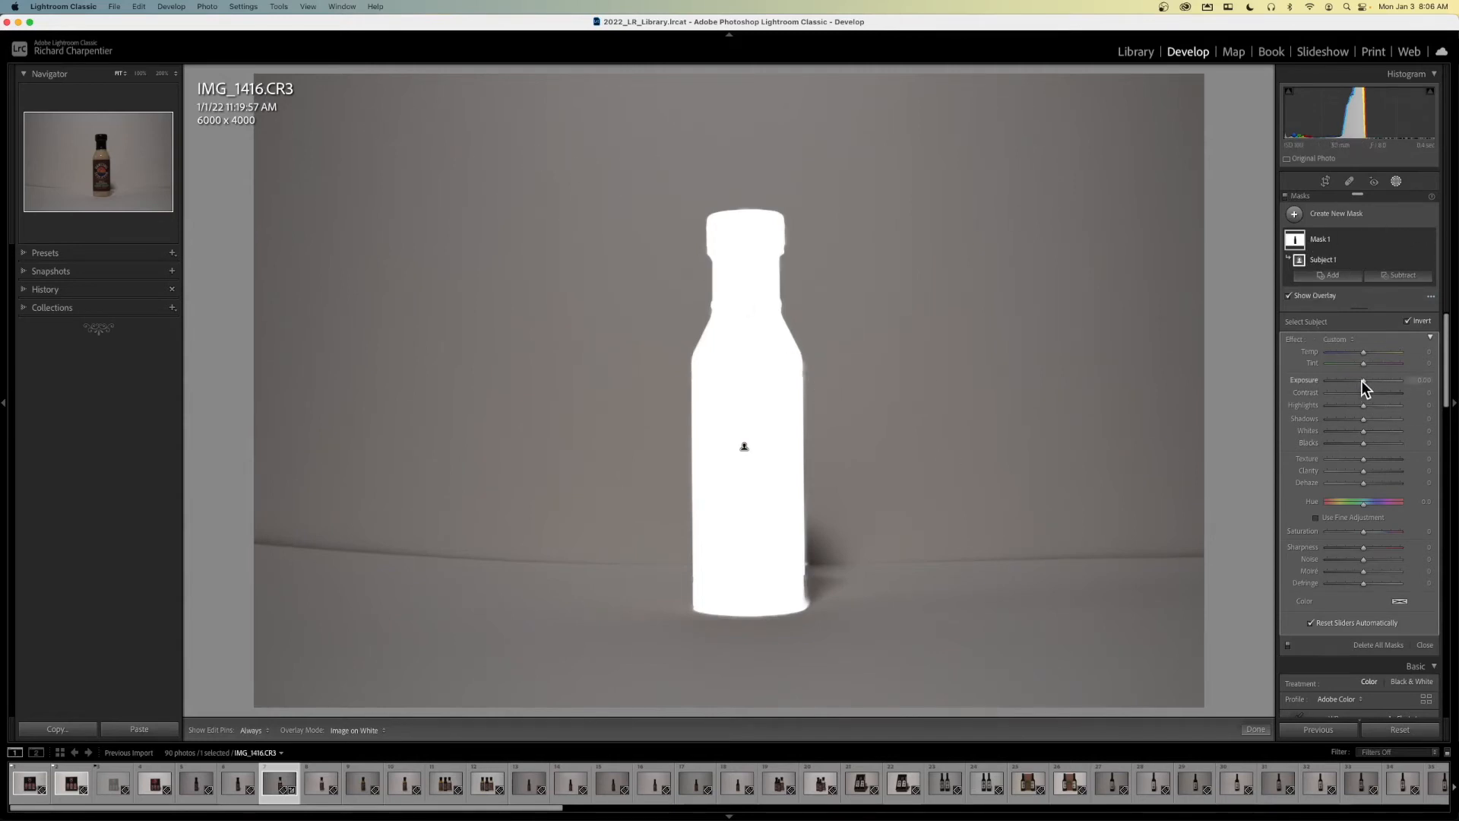
pyautogui.moveTo(1365, 380); pyautogui.dragTo(1415, 381)
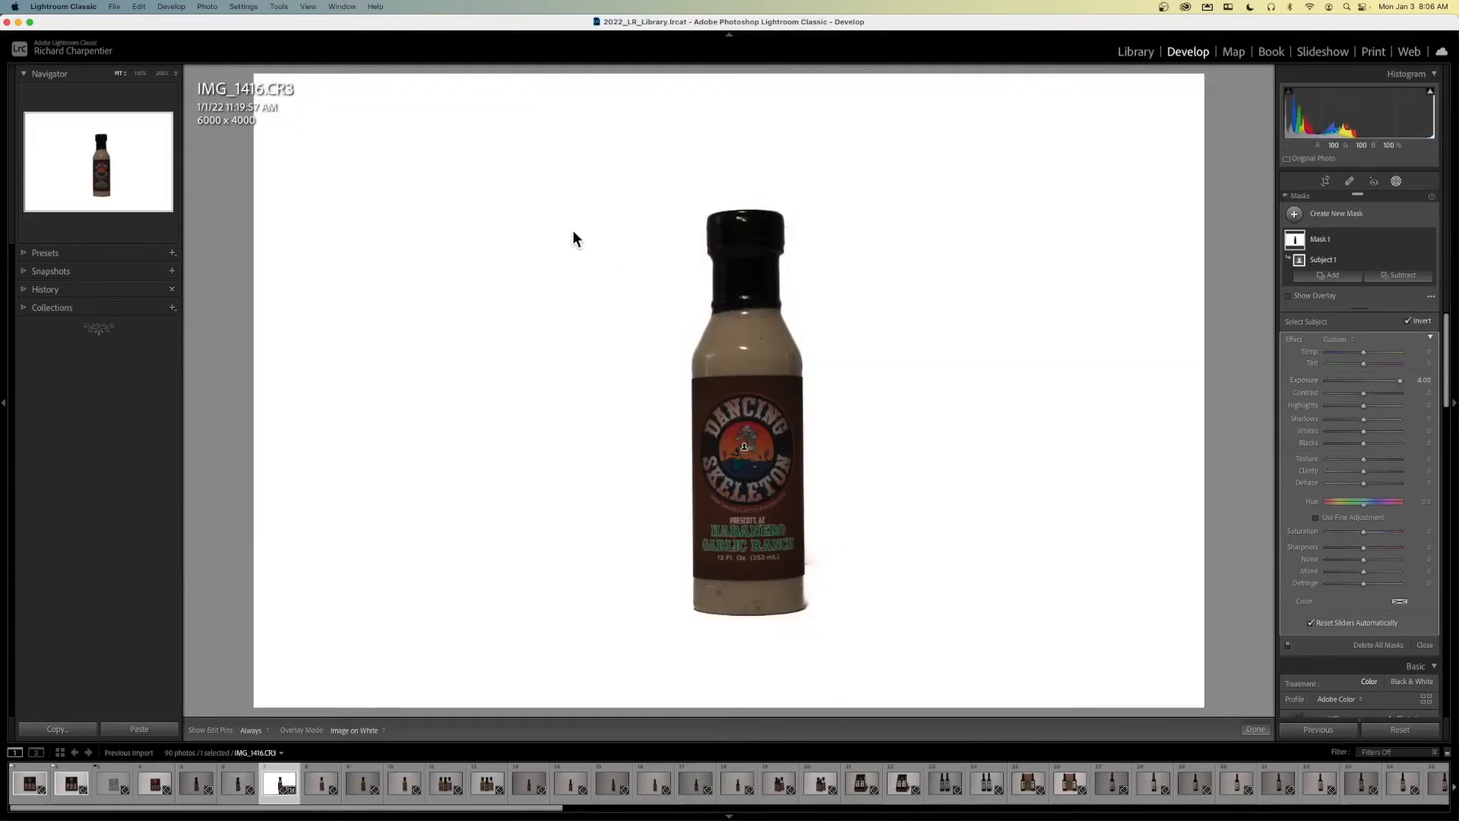
# - Leave masking and brighten the whole garlic ranch photo with Shadows at +43 and Exposure at +0.66
pyautogui.click(1397, 184)
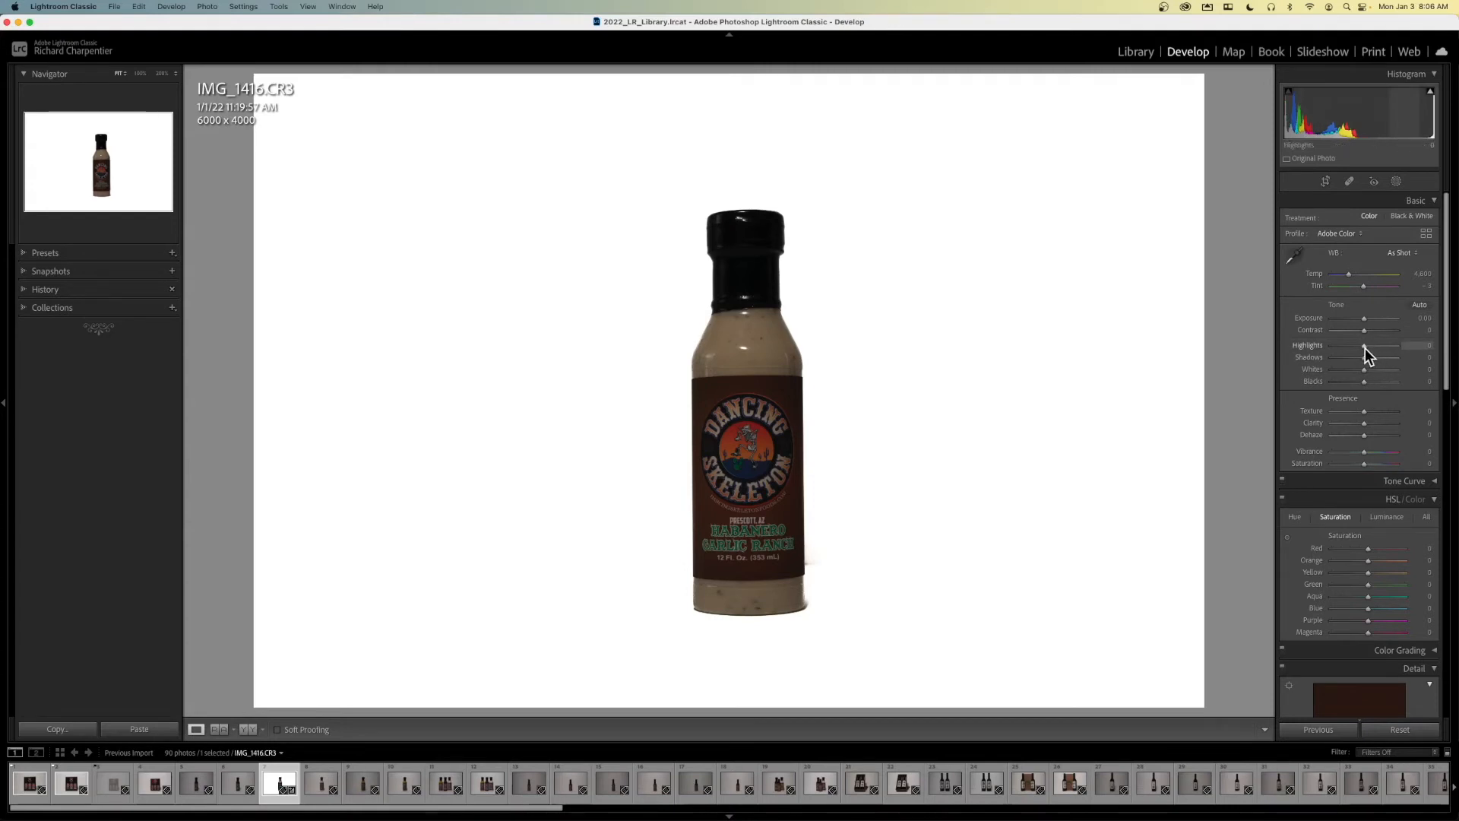
pyautogui.moveTo(1365, 359); pyautogui.dragTo(1379, 358)
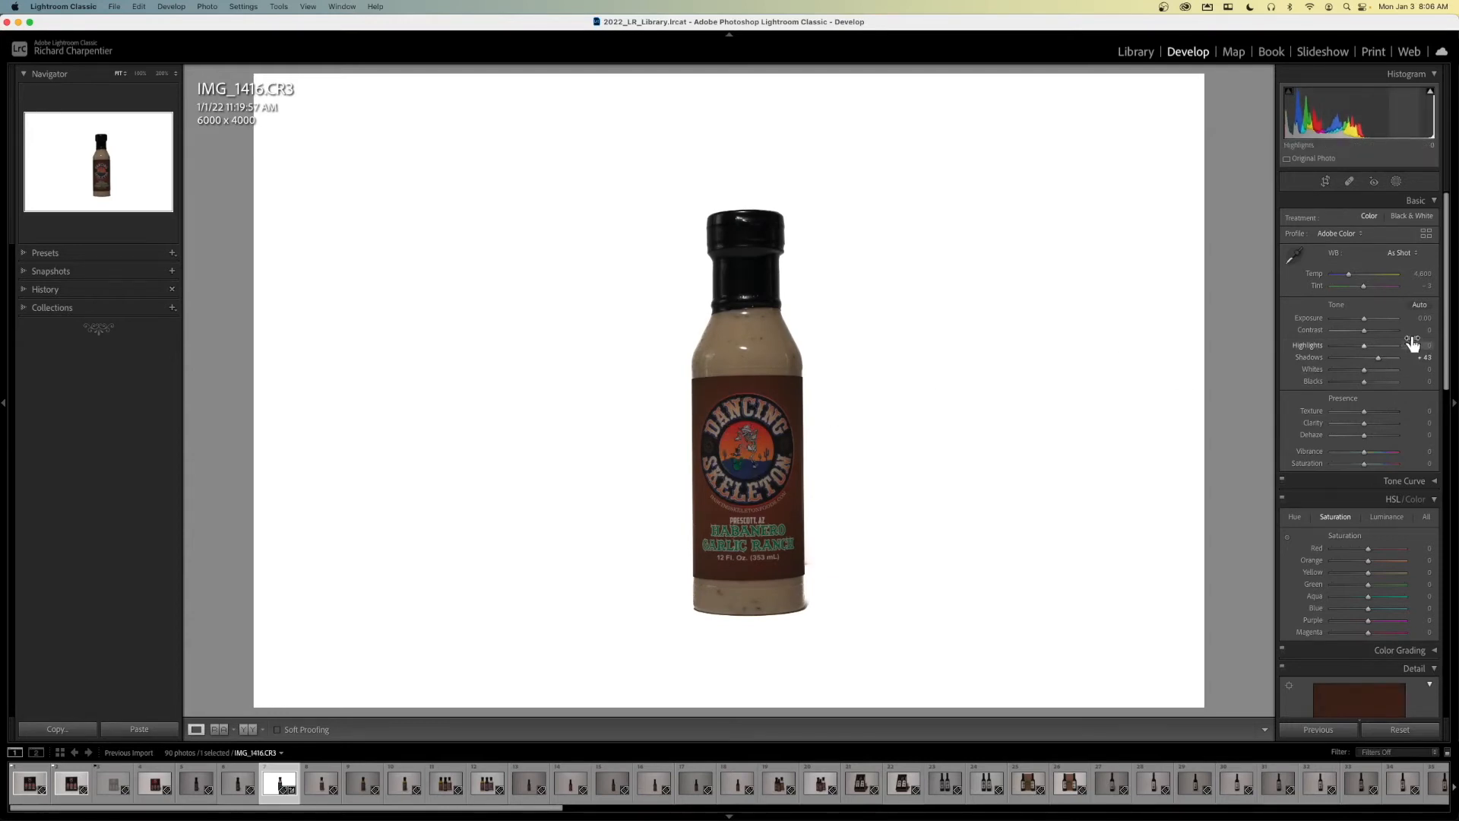
pyautogui.moveTo(1363, 317); pyautogui.dragTo(1368, 318)
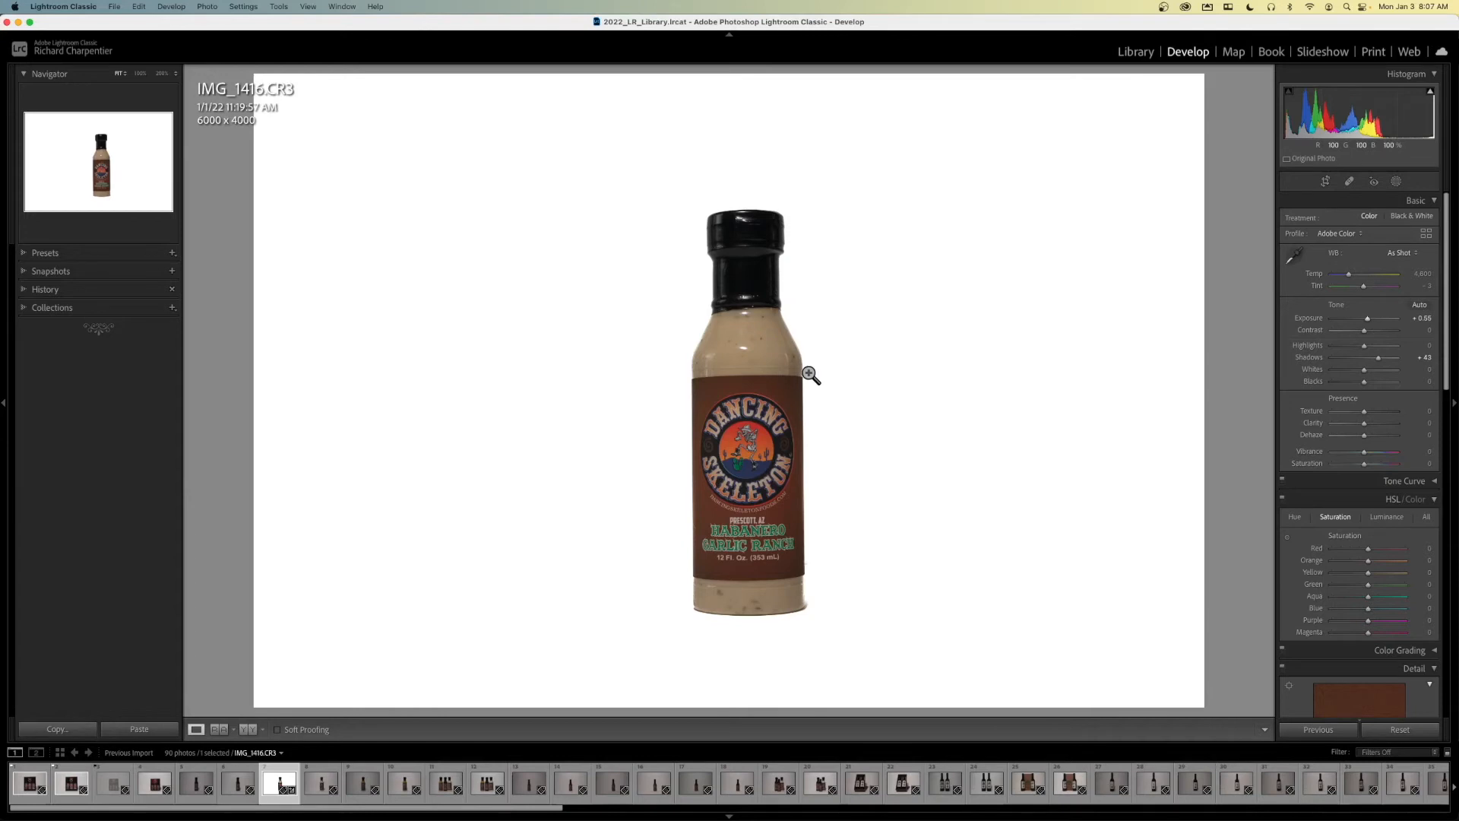
# - Open the habanero mustard bottle photo, IMG_1417.CR3, from the library grid in the Develop module
pyautogui.press('g')
pyautogui.doubleClick(939, 417)
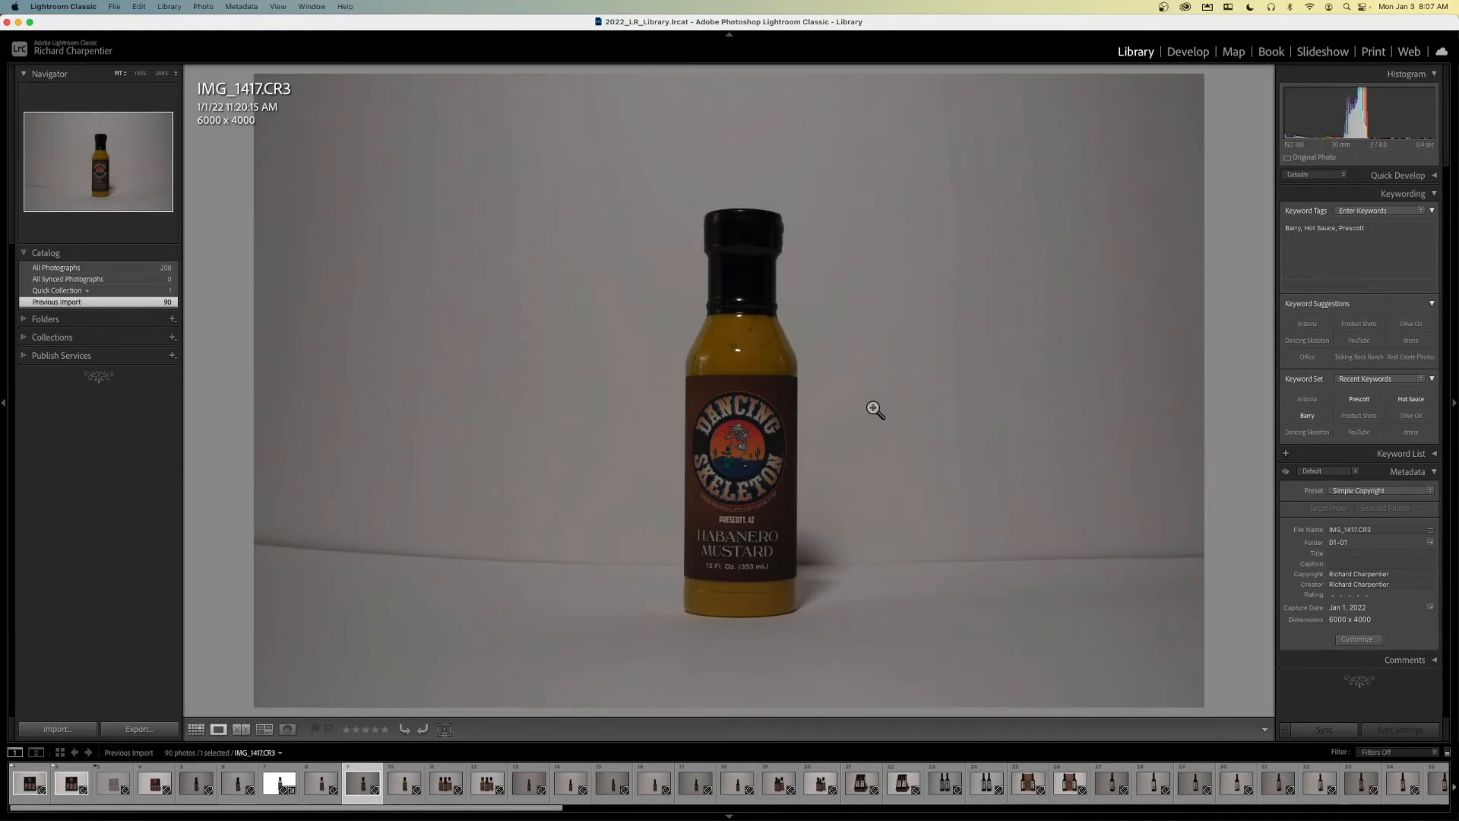
pyautogui.press('d')
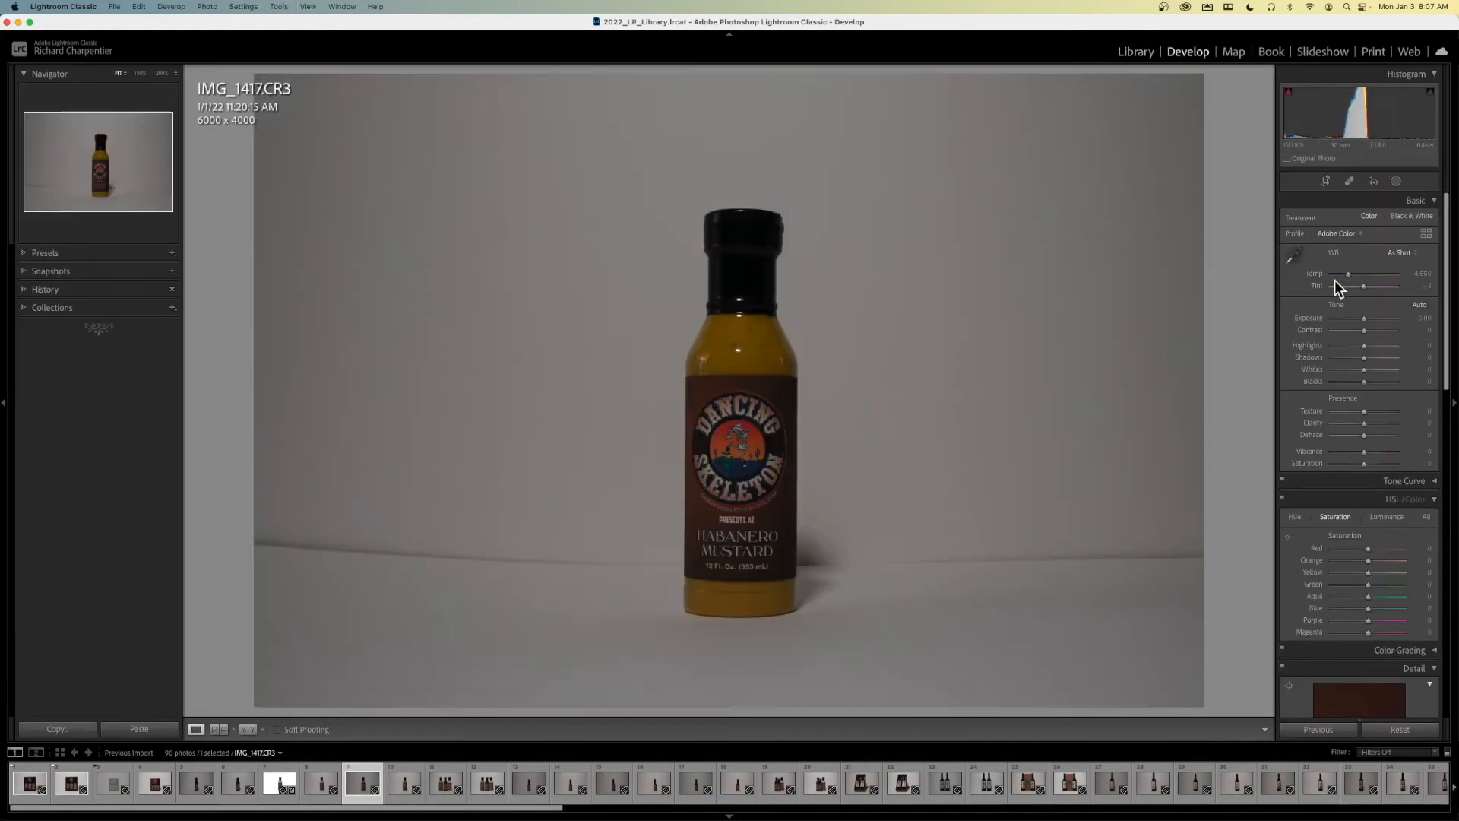
# - Mask the background of IMG_1417.CR3 with an inverted Select Subject mask and set the mask's exposure to 4.00
pyautogui.click(1396, 183)
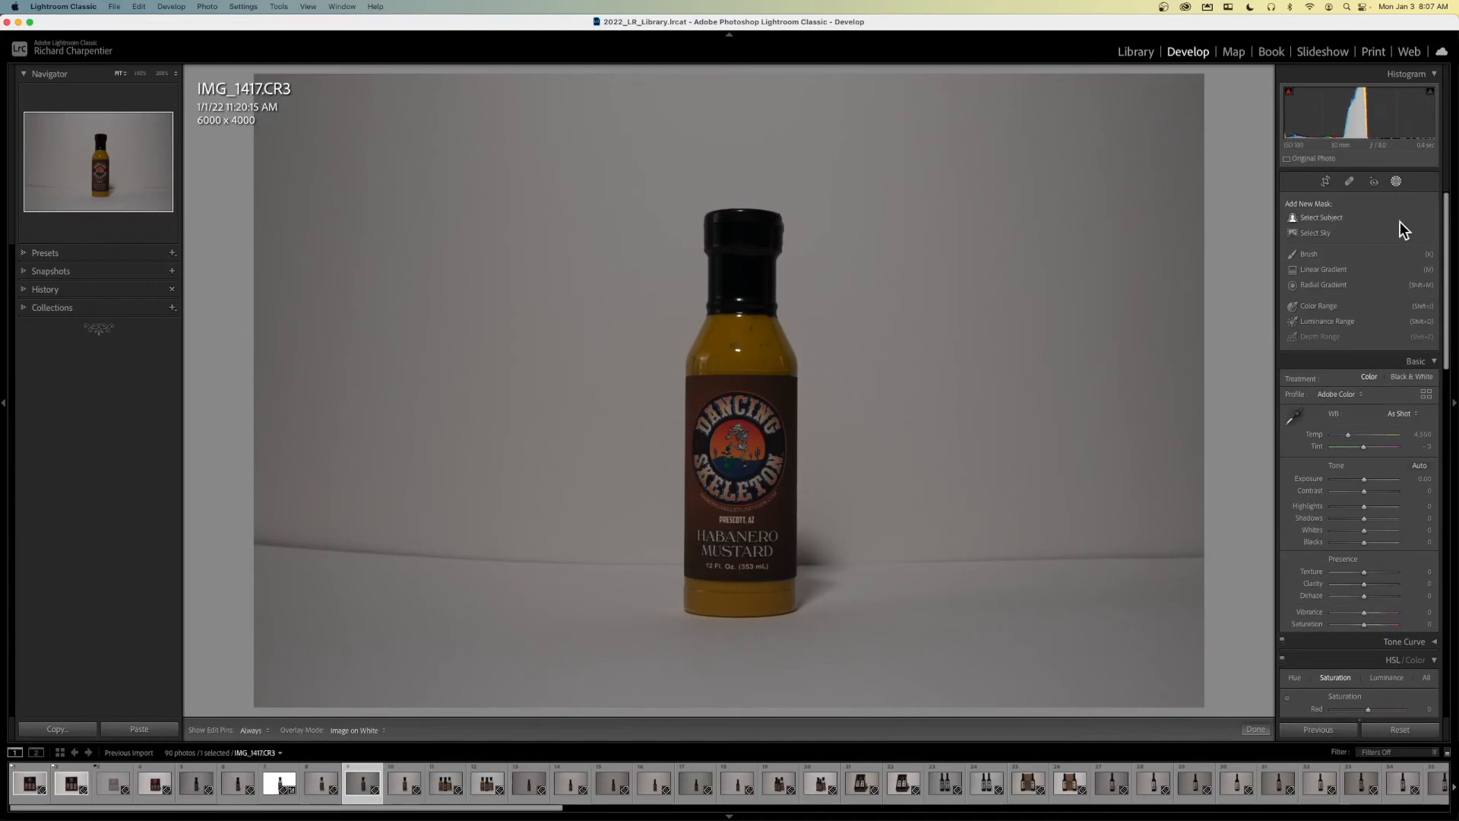
pyautogui.click(1330, 221)
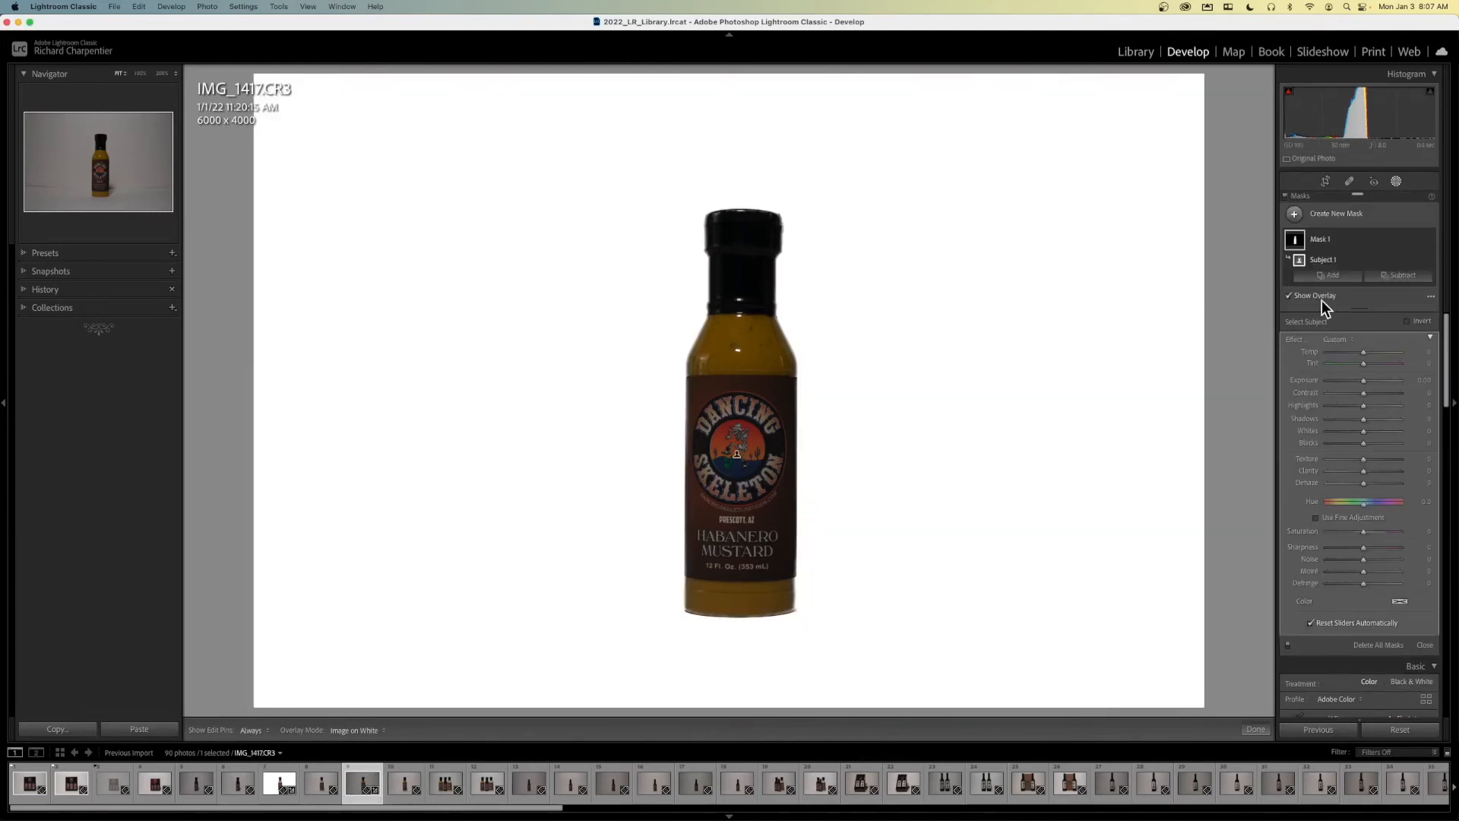
pyautogui.click(1418, 261)
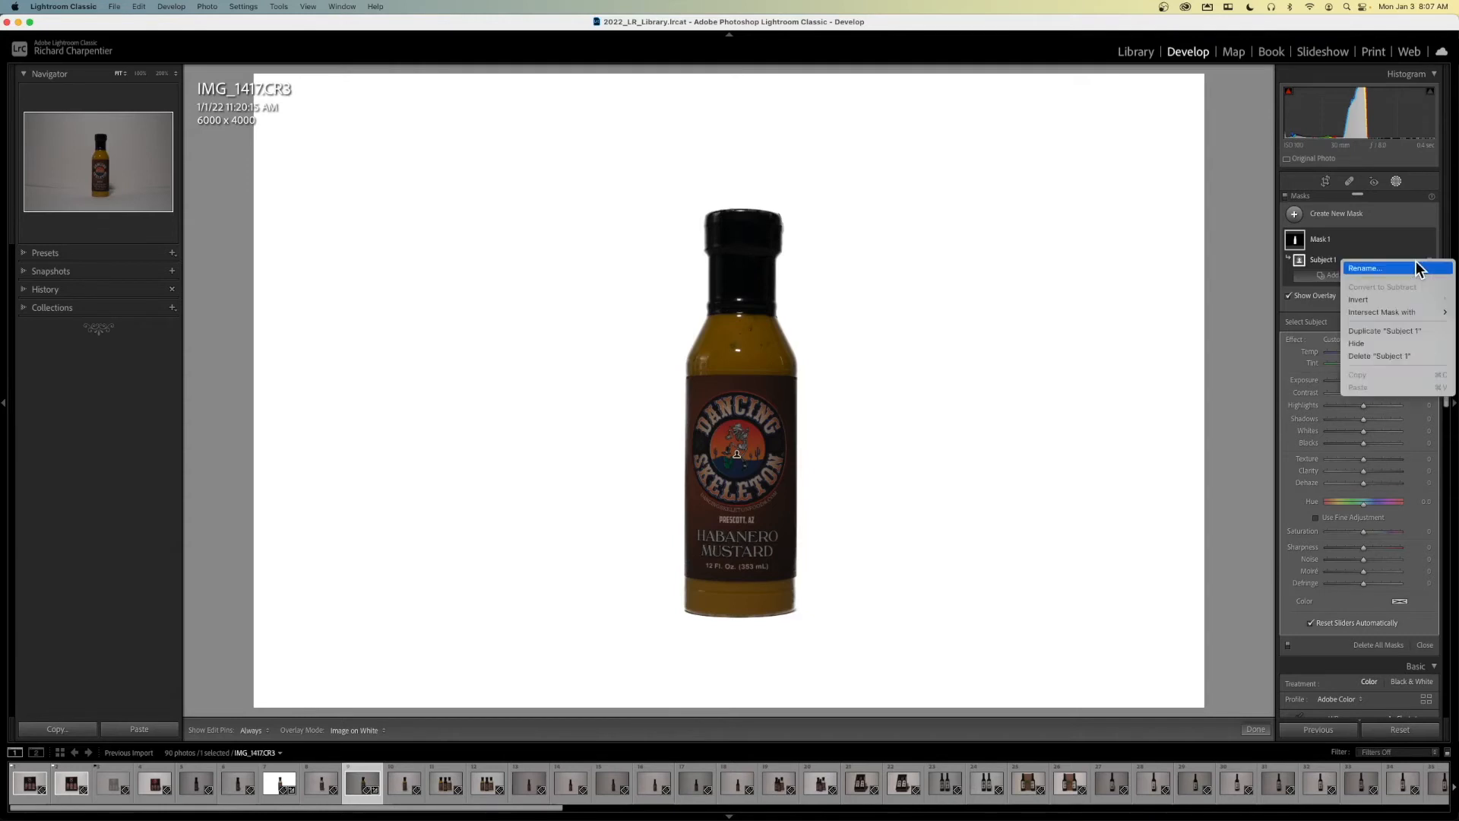
pyautogui.click(1409, 298)
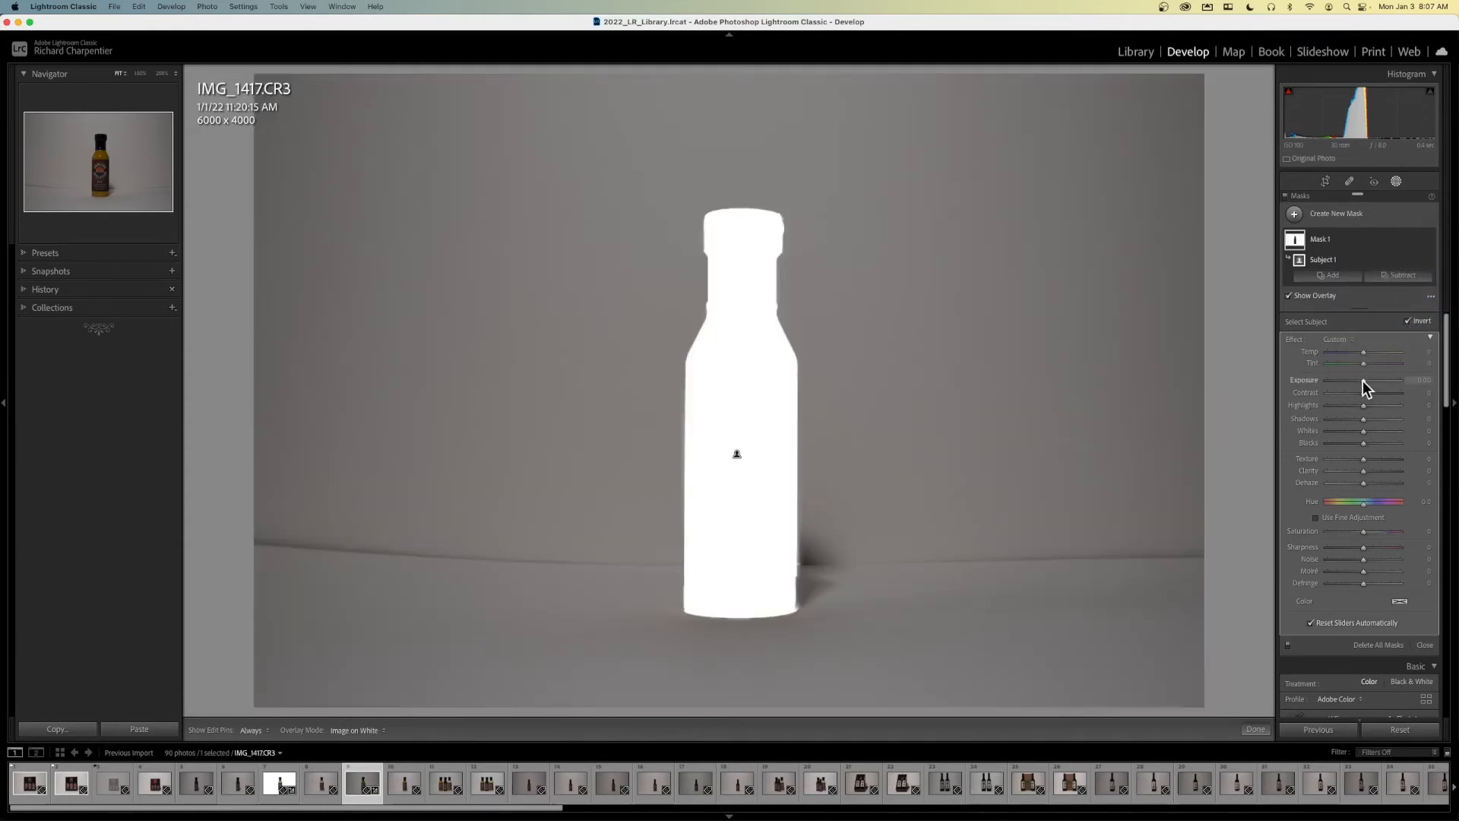
pyautogui.moveTo(1362, 381); pyautogui.dragTo(1415, 380)
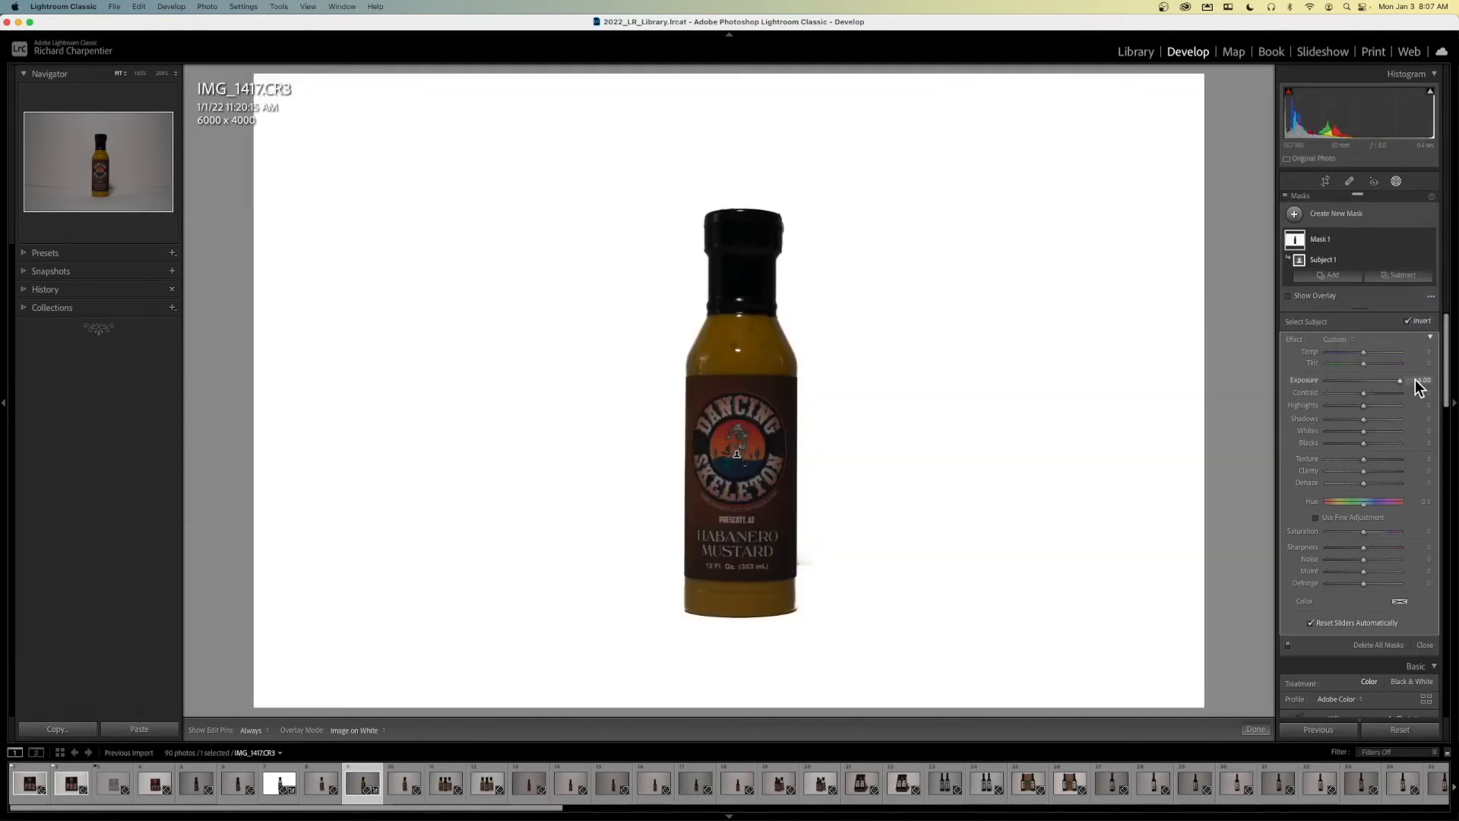
# - Leave masking and set the mustard photo's overall Exposure to +0.85, Highlights to +6 and Shadows to +13
pyautogui.click(1394, 181)
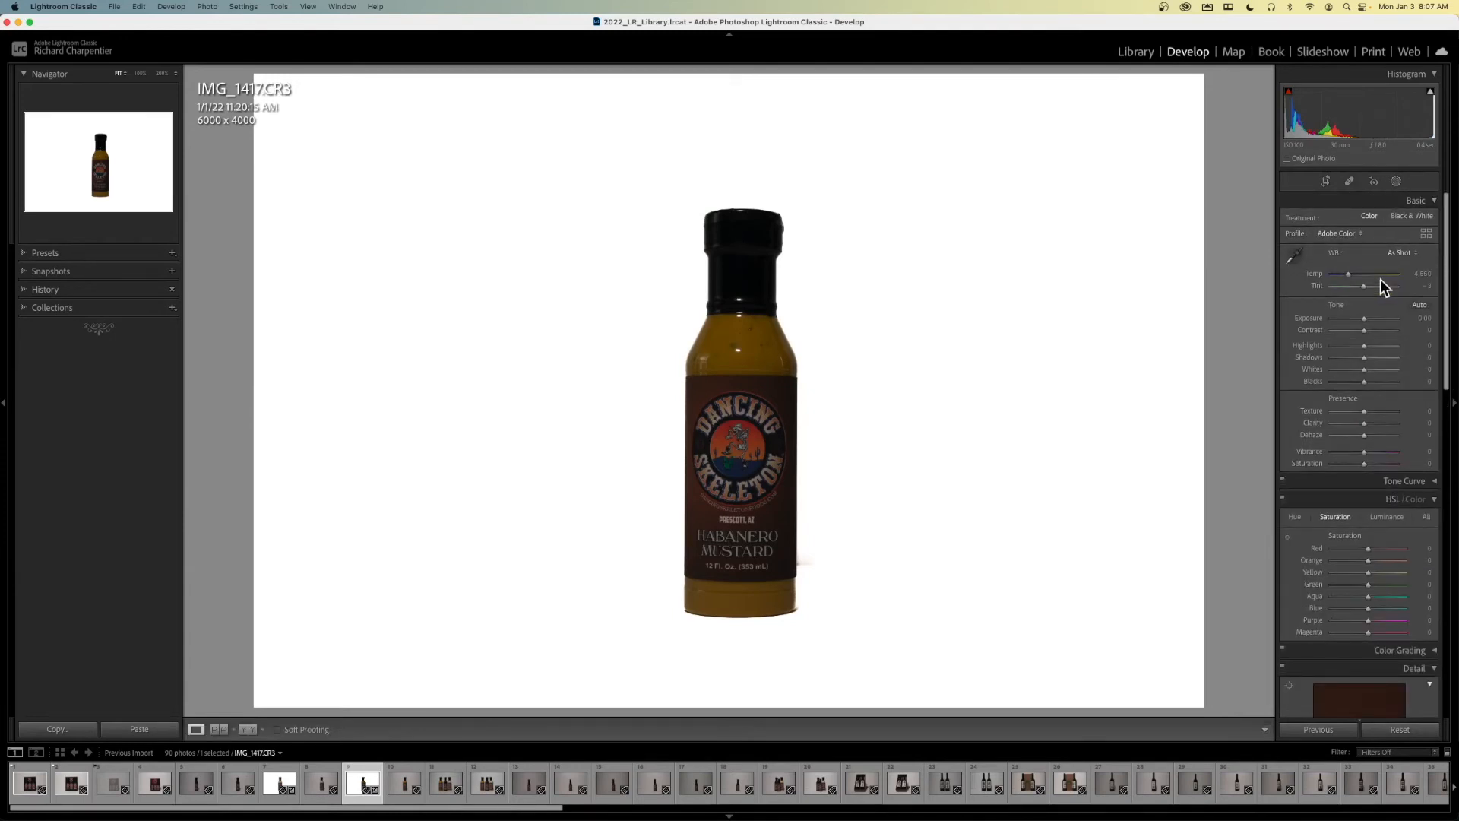
pyautogui.moveTo(1362, 318)
pyautogui.mouseDown()
pyautogui.moveTo(1364, 358)
pyautogui.moveTo(1368, 345)
pyautogui.mouseUp()
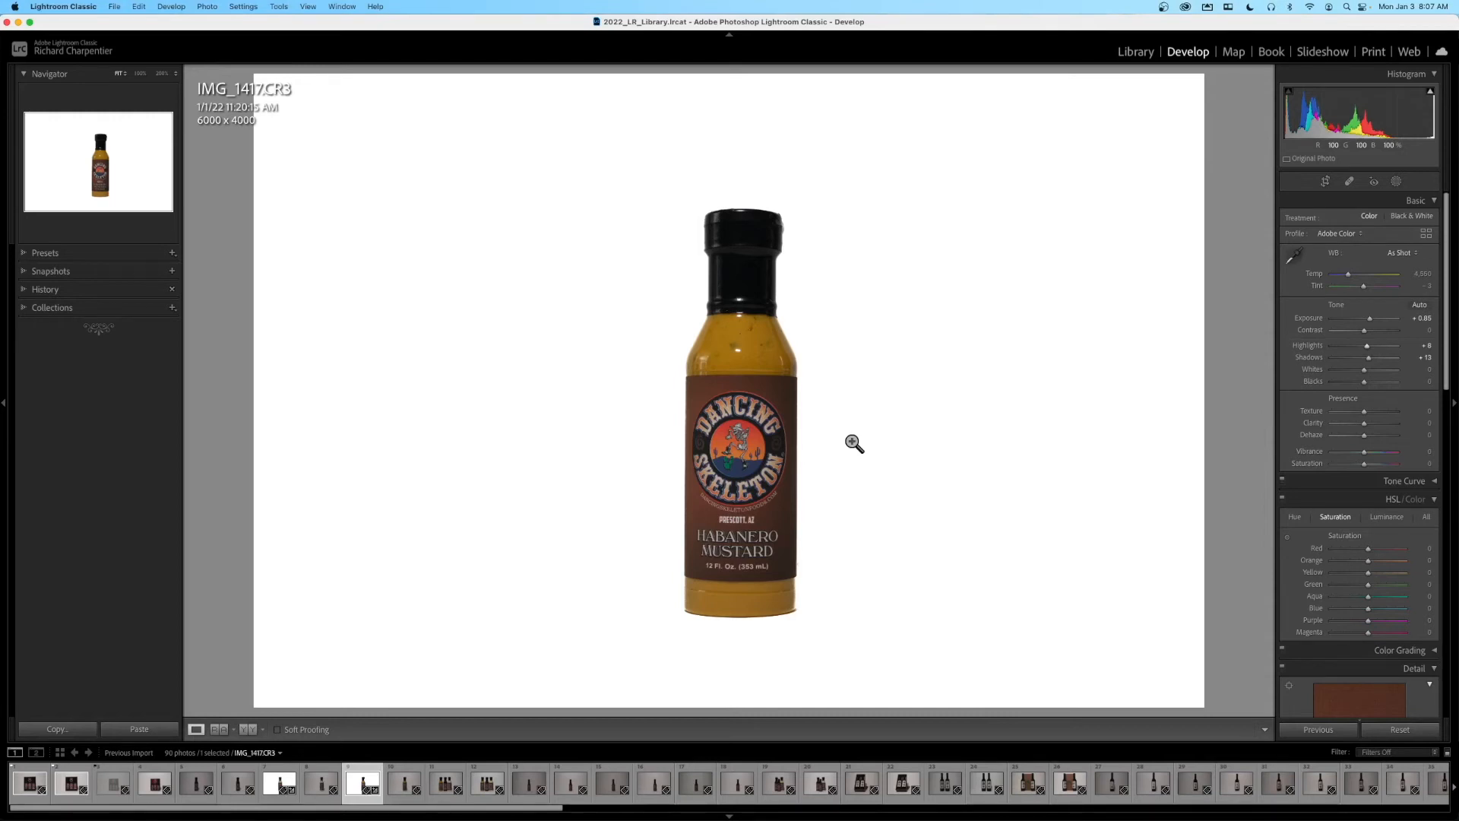
# - Find the photo of two bottles in front of a cardboard box, IMG_1425.CR3, and open it in the Develop module
pyautogui.press('Right')
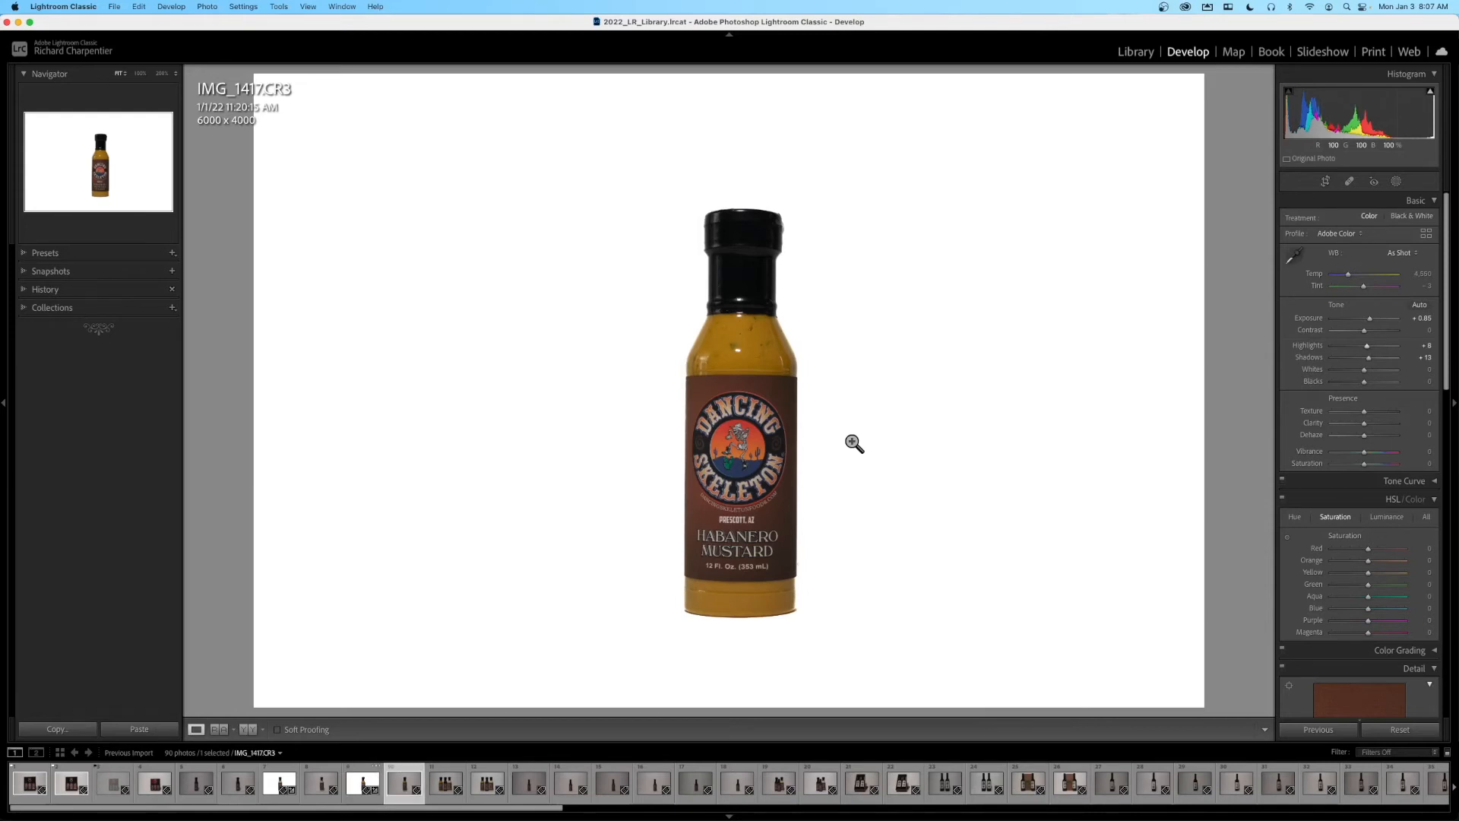
pyautogui.press('g')
pyautogui.scroll(-10, 888, 367)
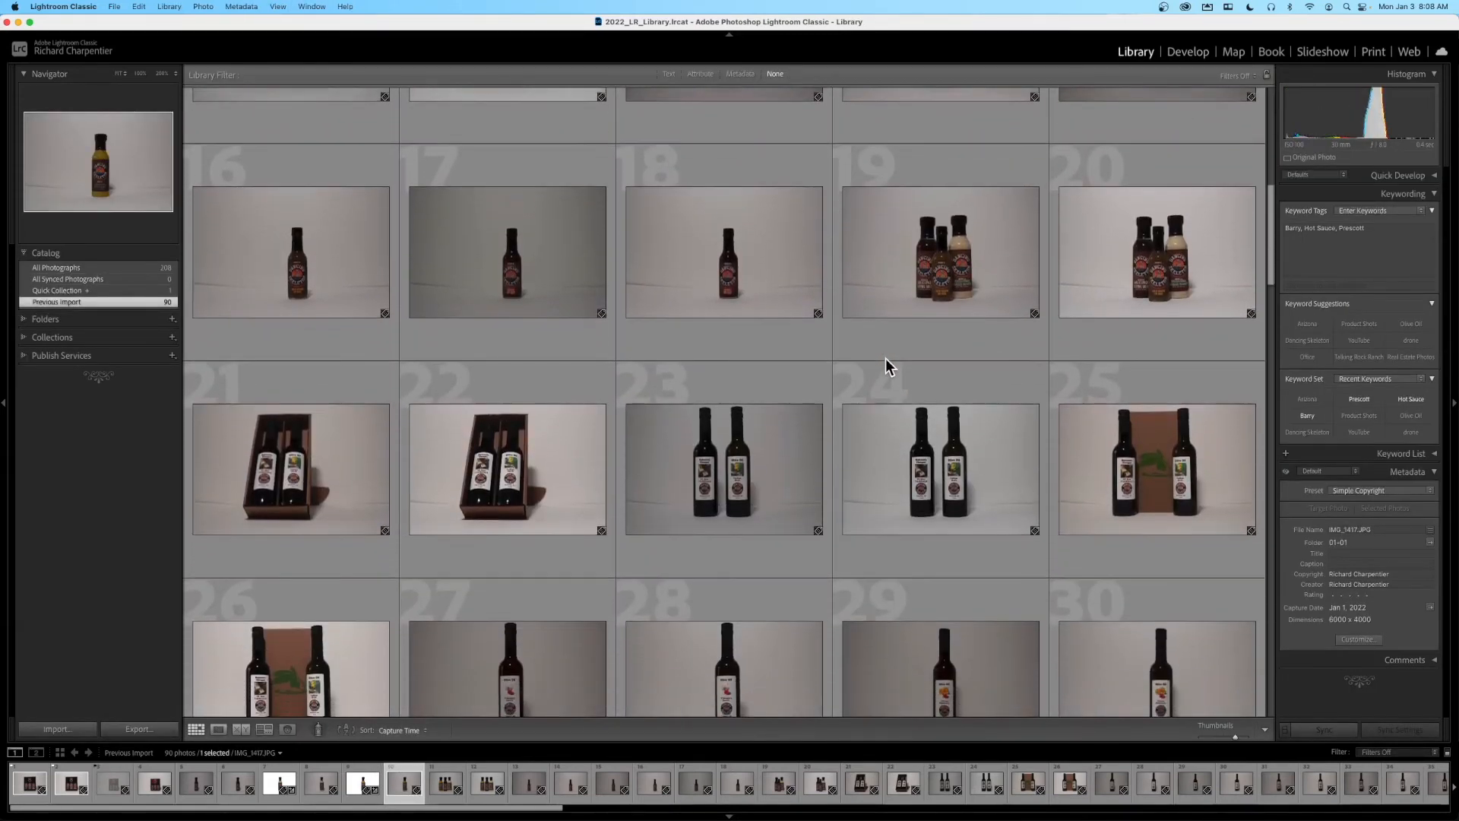
pyautogui.doubleClick(1155, 464)
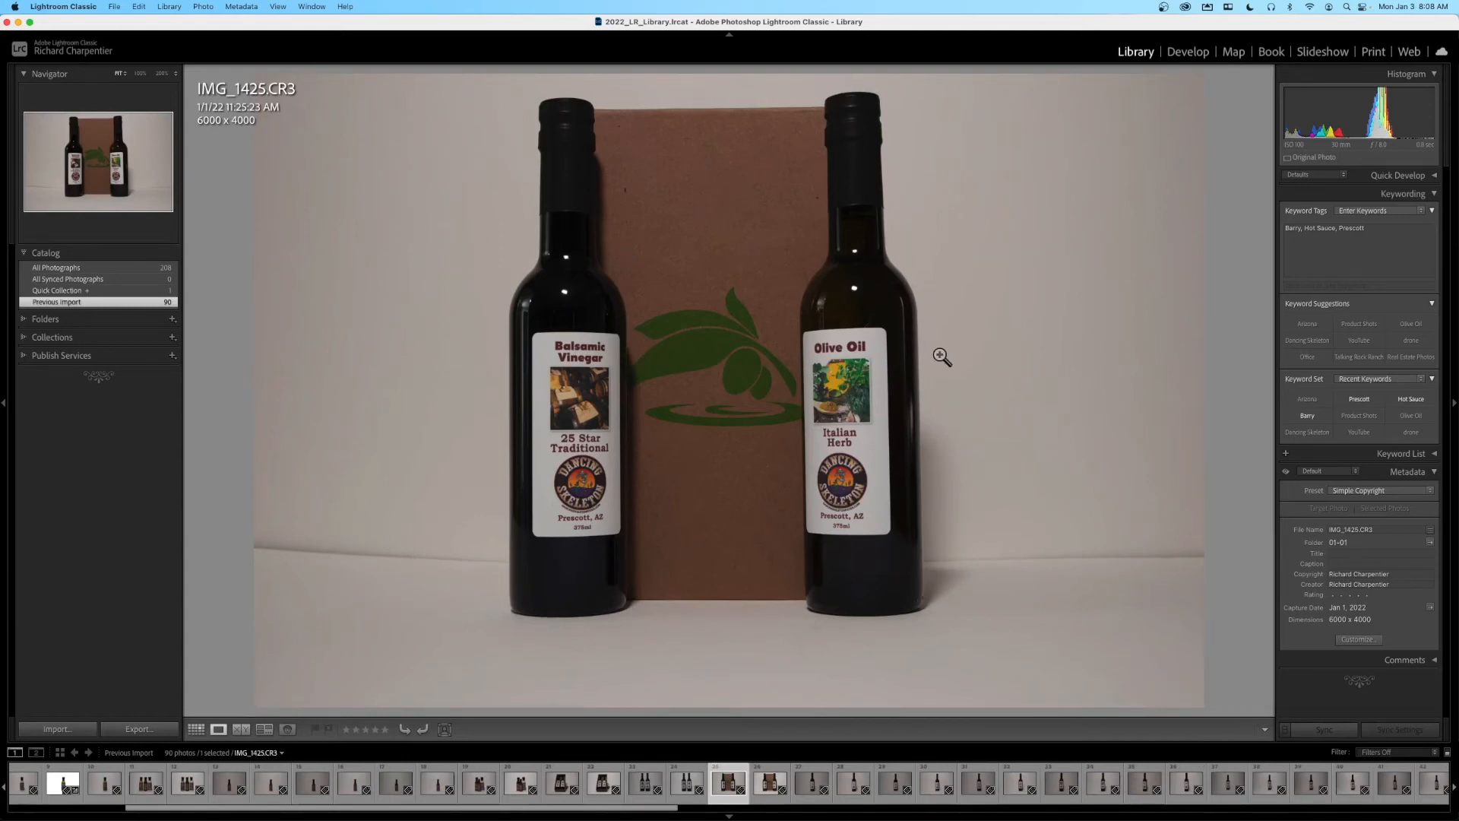
pyautogui.click(1188, 51)
# - Mask the background of IMG_1425.CR3 with an inverted Select Subject mask and set the mask's exposure to 2.34
pyautogui.click(1395, 181)
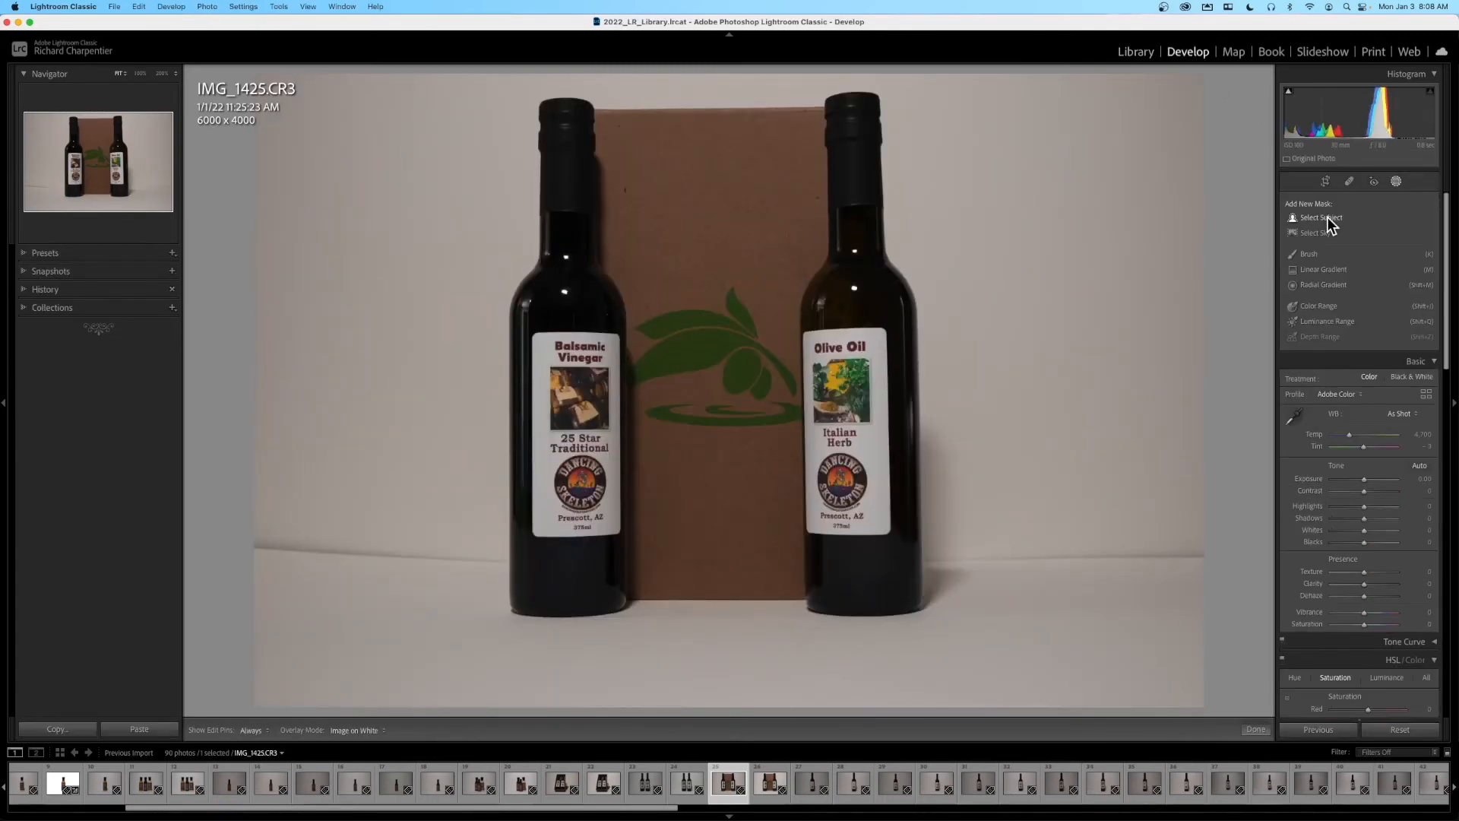
pyautogui.click(1327, 216)
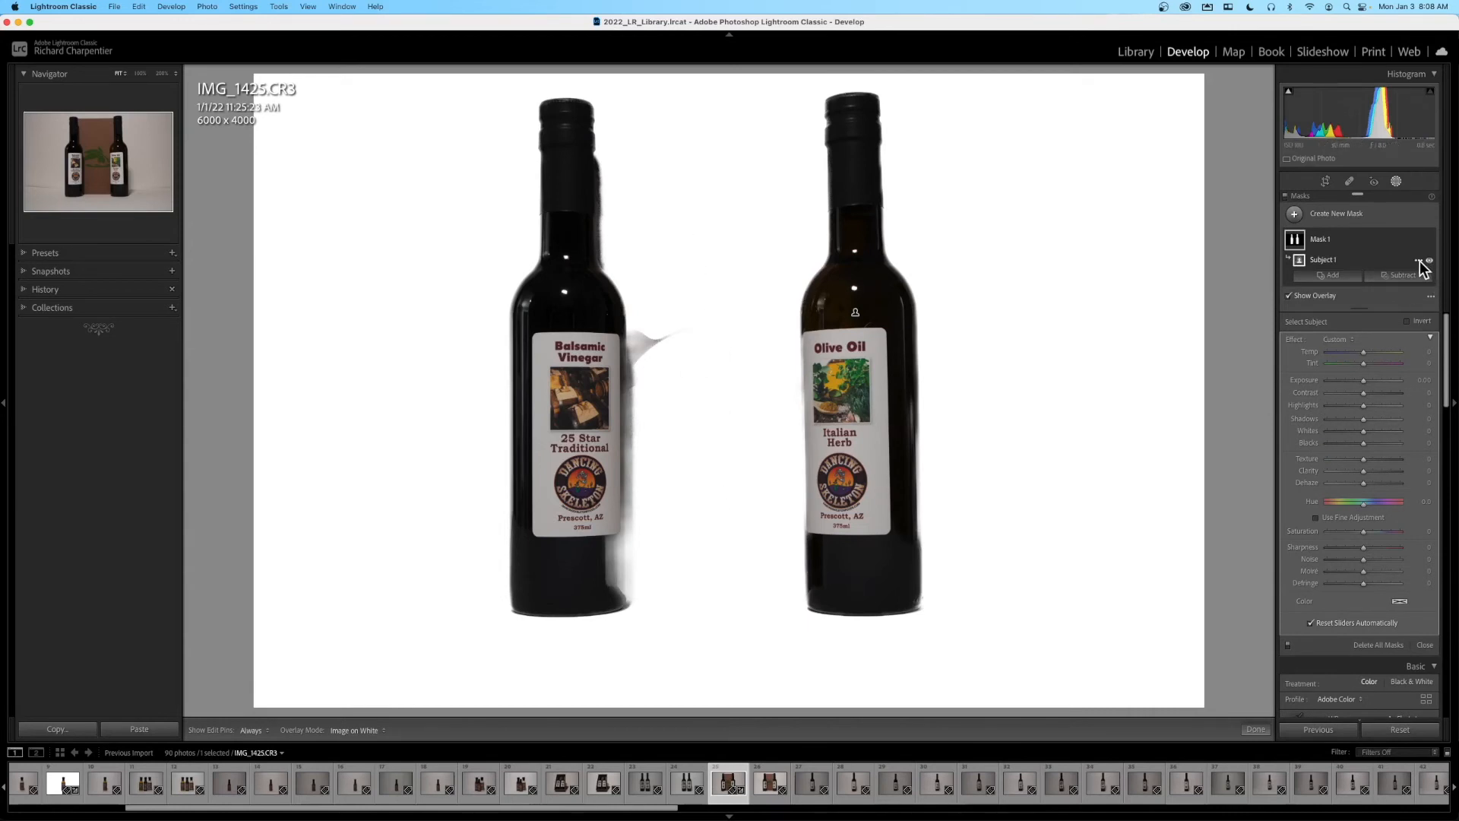
pyautogui.click(1418, 260)
pyautogui.click(1383, 297)
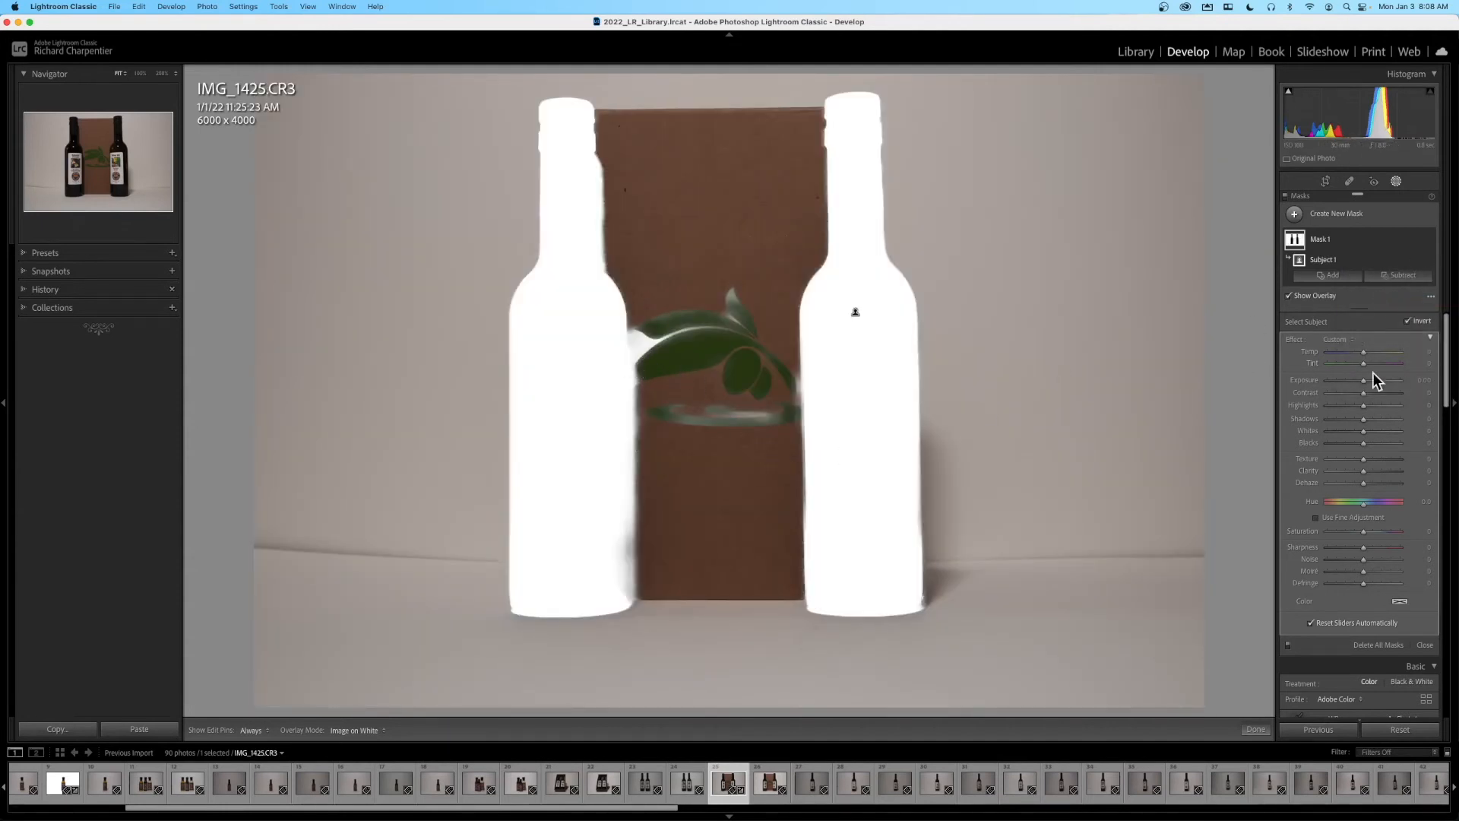
pyautogui.moveTo(1365, 382)
pyautogui.mouseDown()
pyautogui.moveTo(1402, 380)
pyautogui.moveTo(1385, 381)
pyautogui.mouseUp()
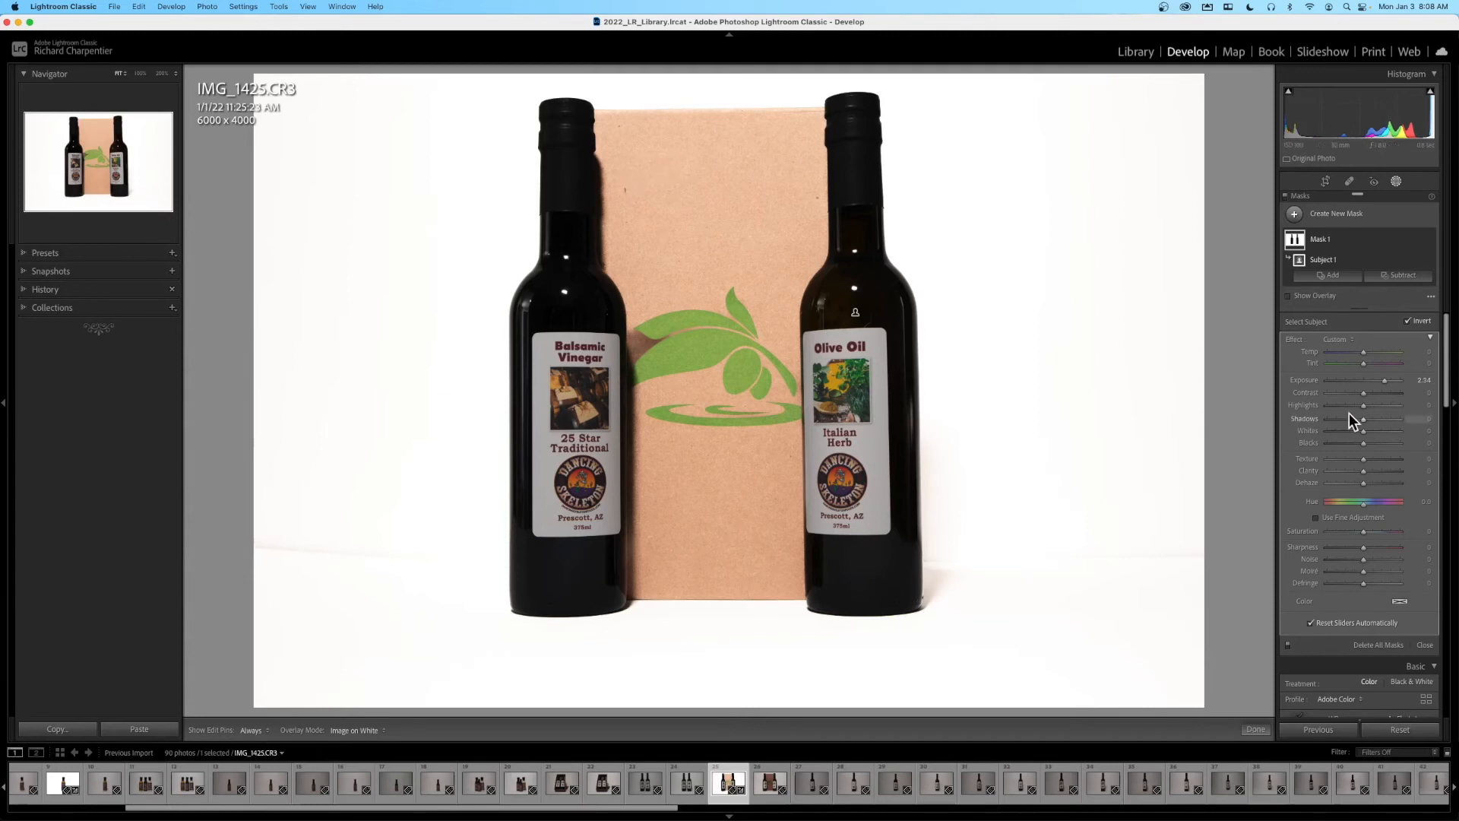
# - Leave masking and set the two-bottle photo's overall Highlights to +63, Shadows to +20 and Exposure to +0.10
pyautogui.click(1397, 183)
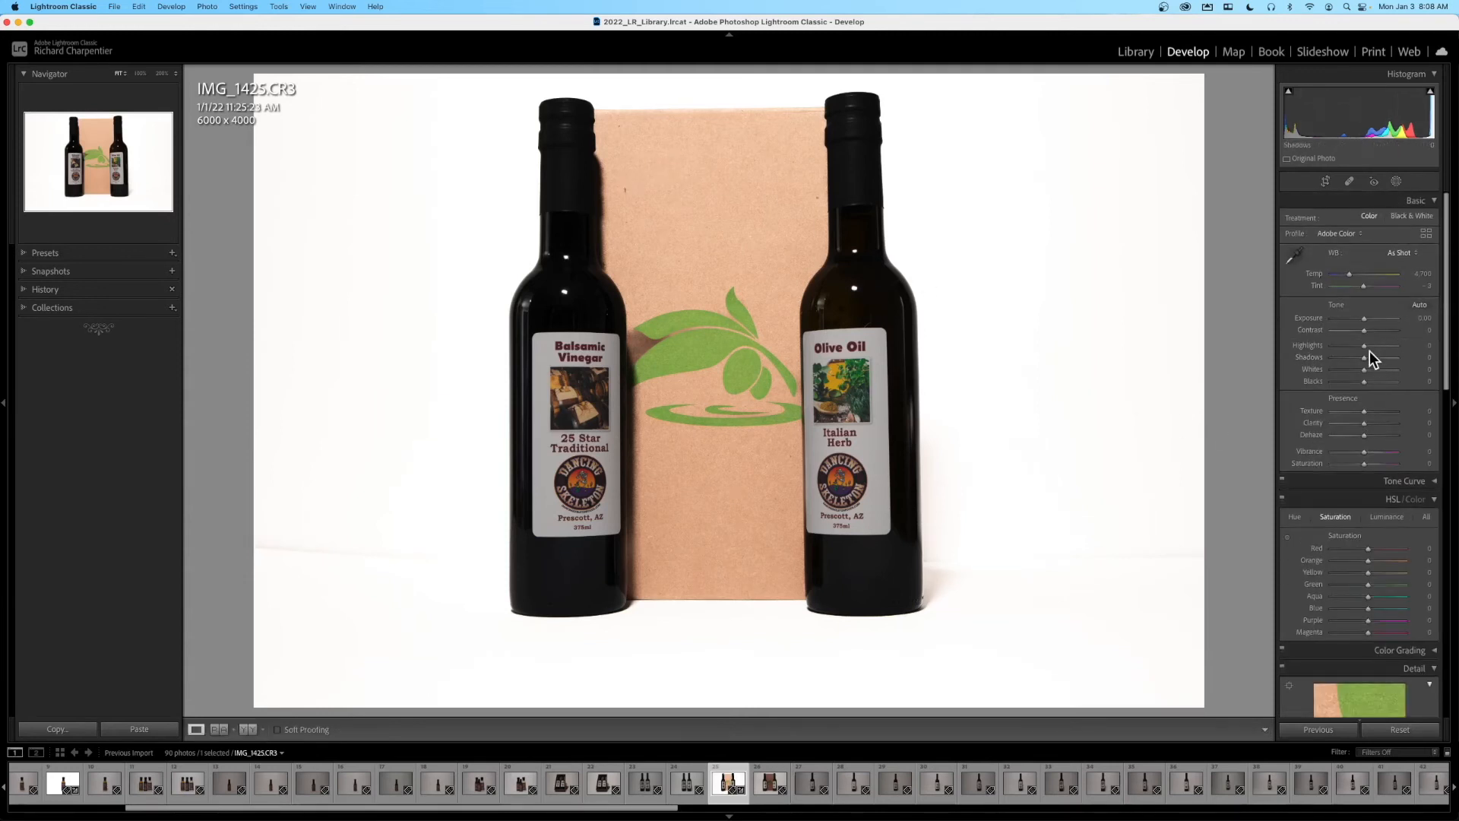
pyautogui.moveTo(1366, 347); pyautogui.dragTo(1383, 343)
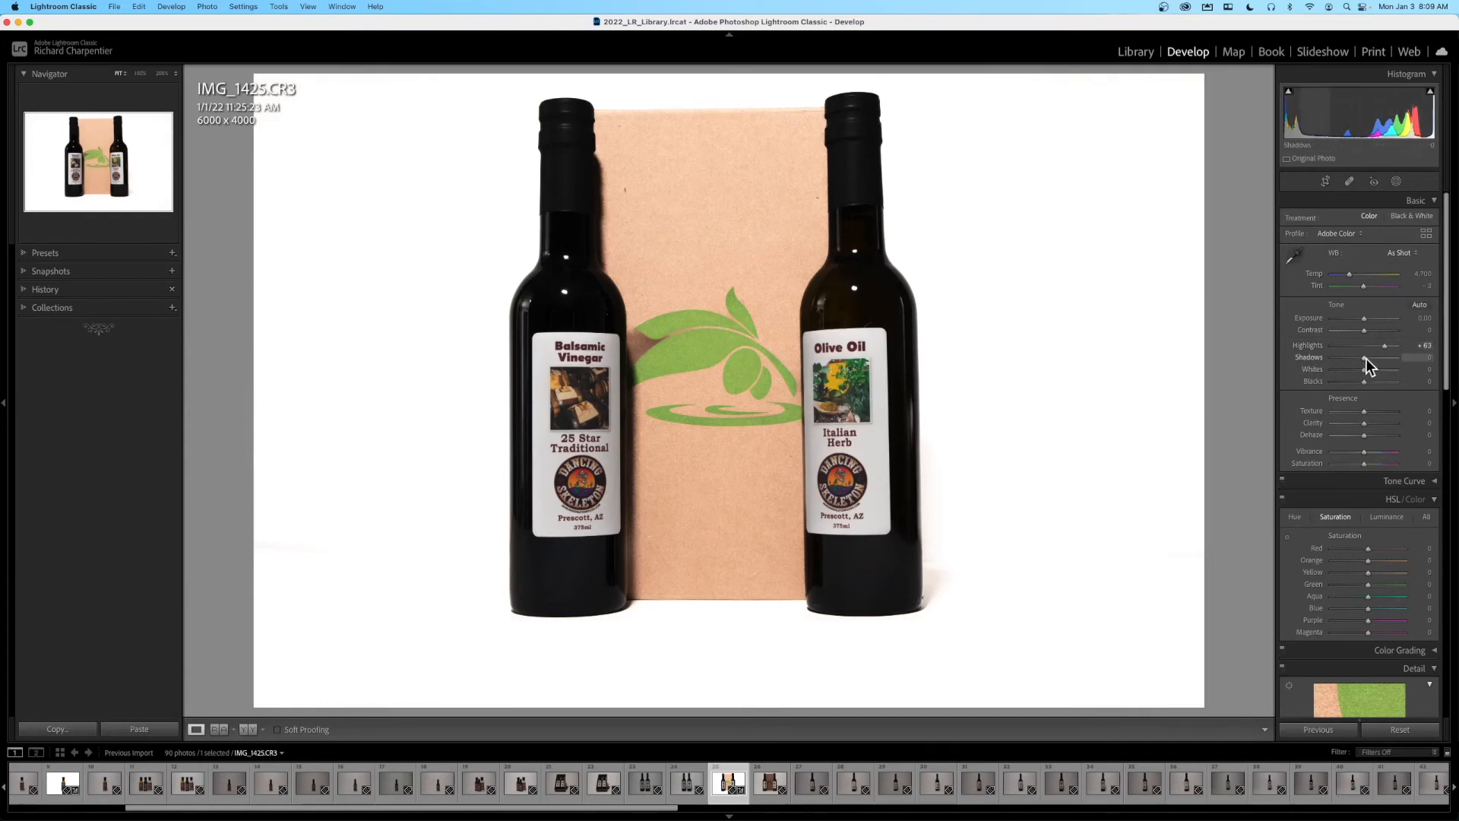
pyautogui.moveTo(1365, 358); pyautogui.dragTo(1365, 317)
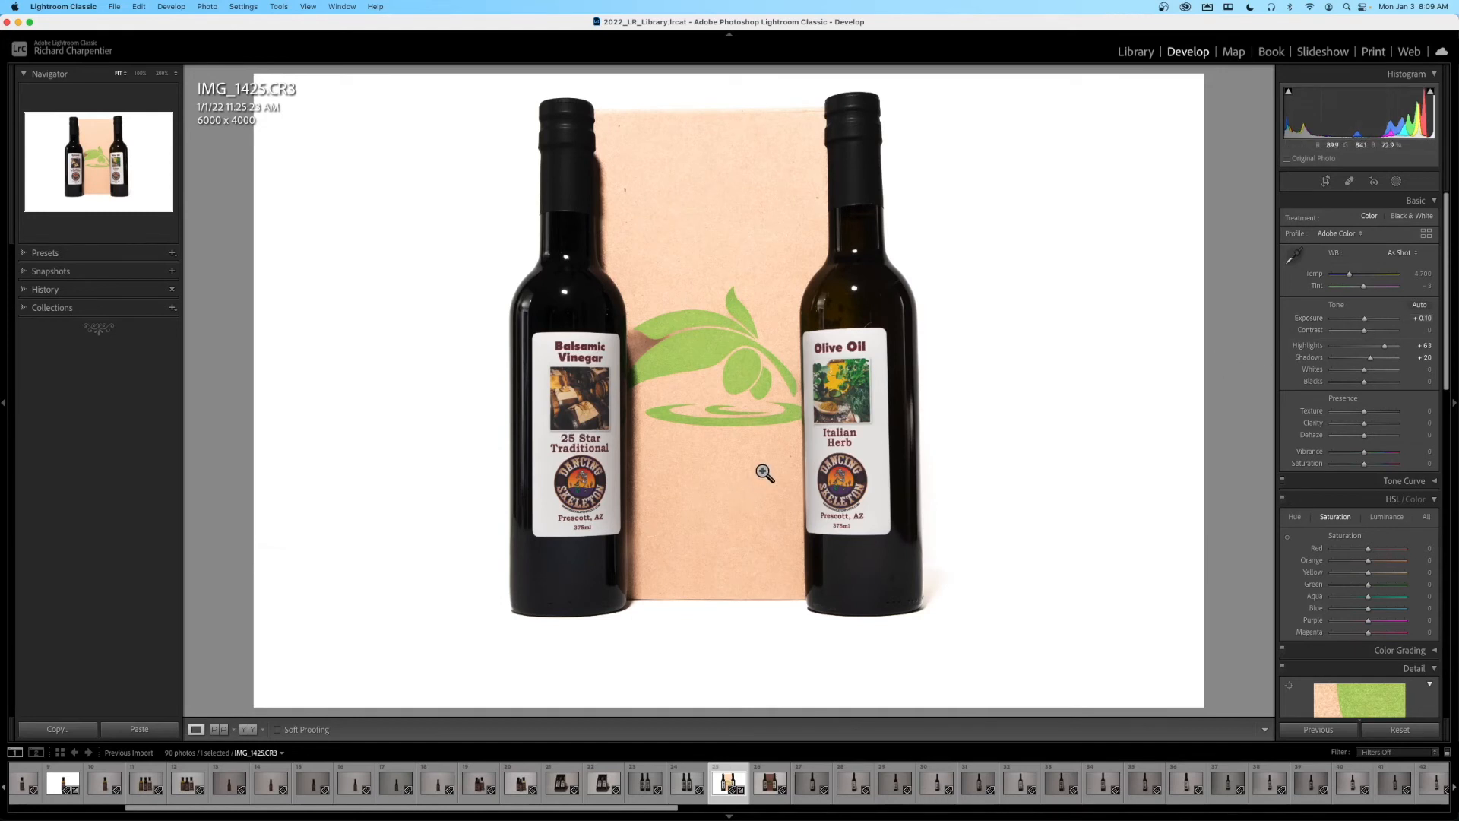
# - Compare the two-bottle photo before and after editing in side-by-side and split views, and return to the single-image view
pyautogui.click(248, 727)
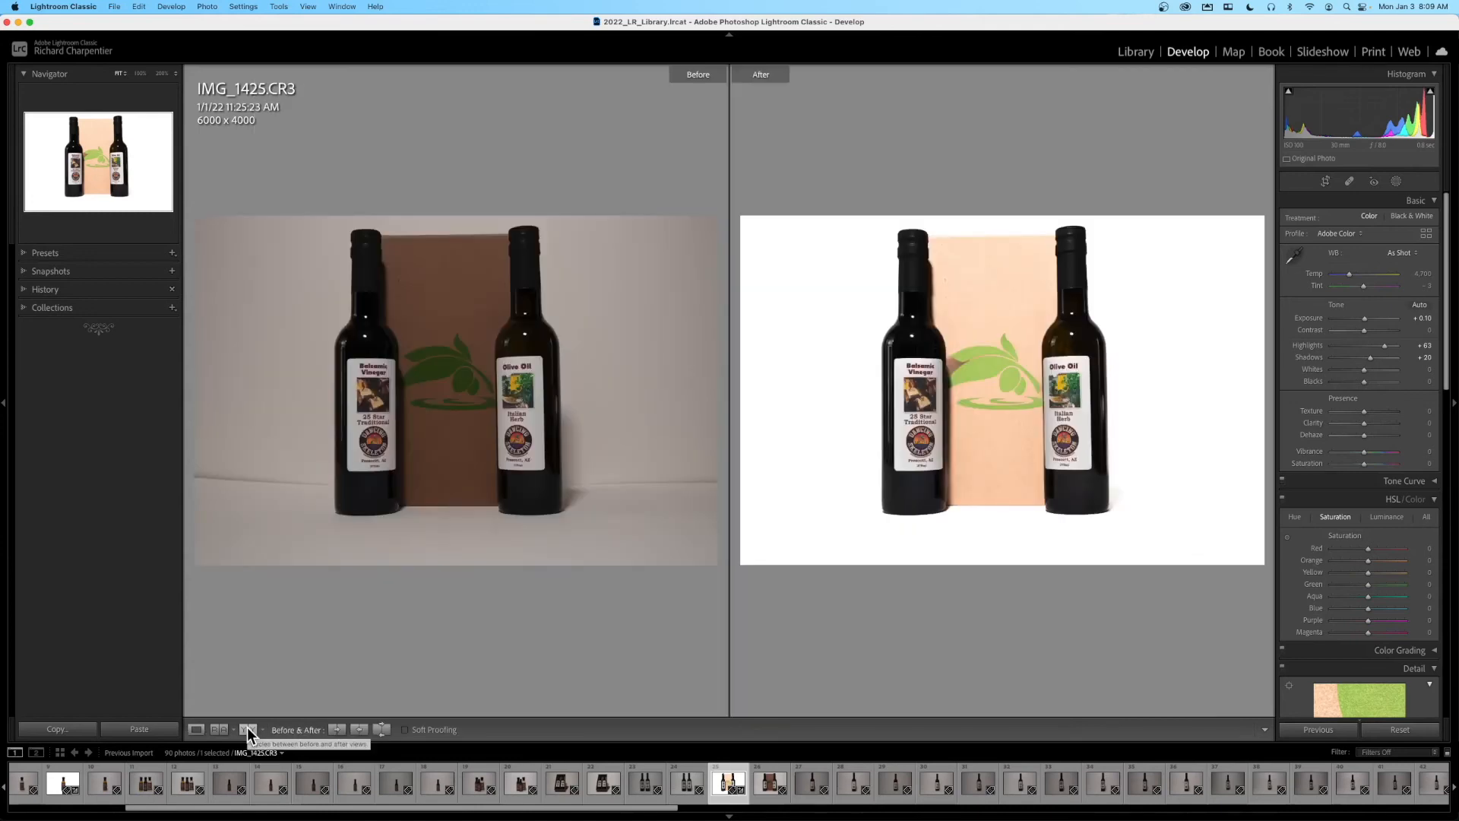
pyautogui.press('Tab')
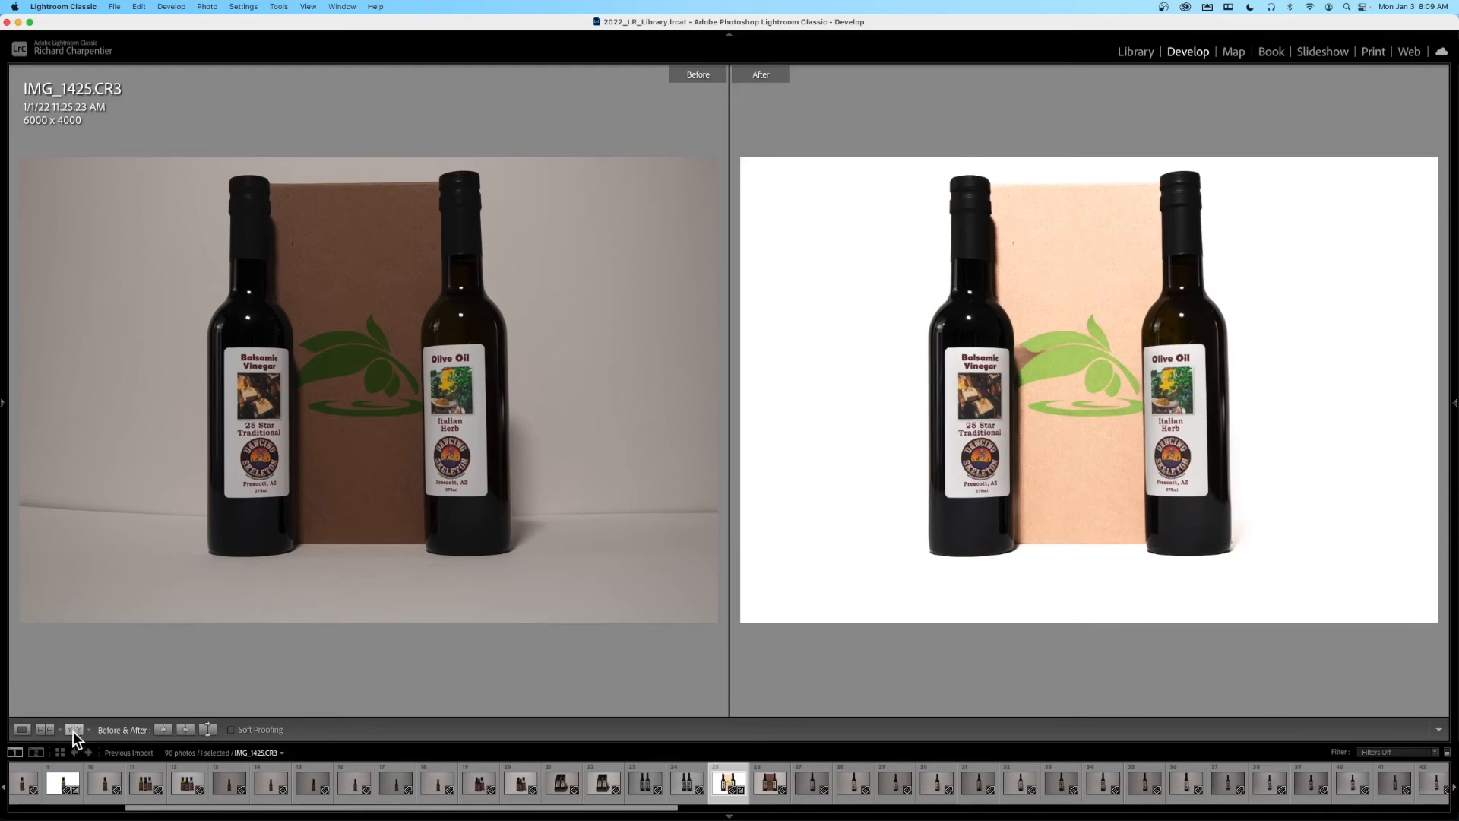
pyautogui.press('Tab')
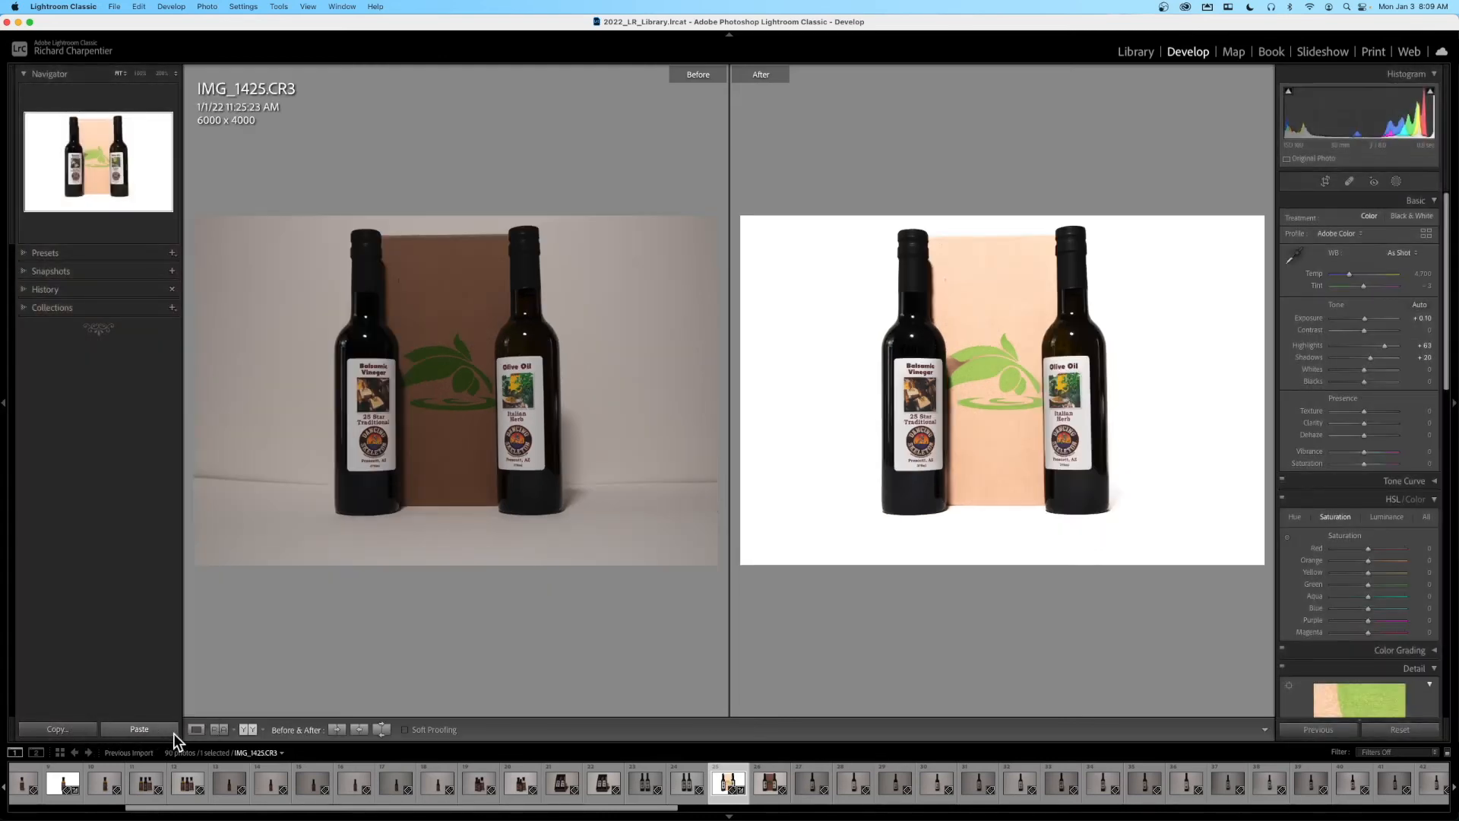
pyautogui.click(249, 731)
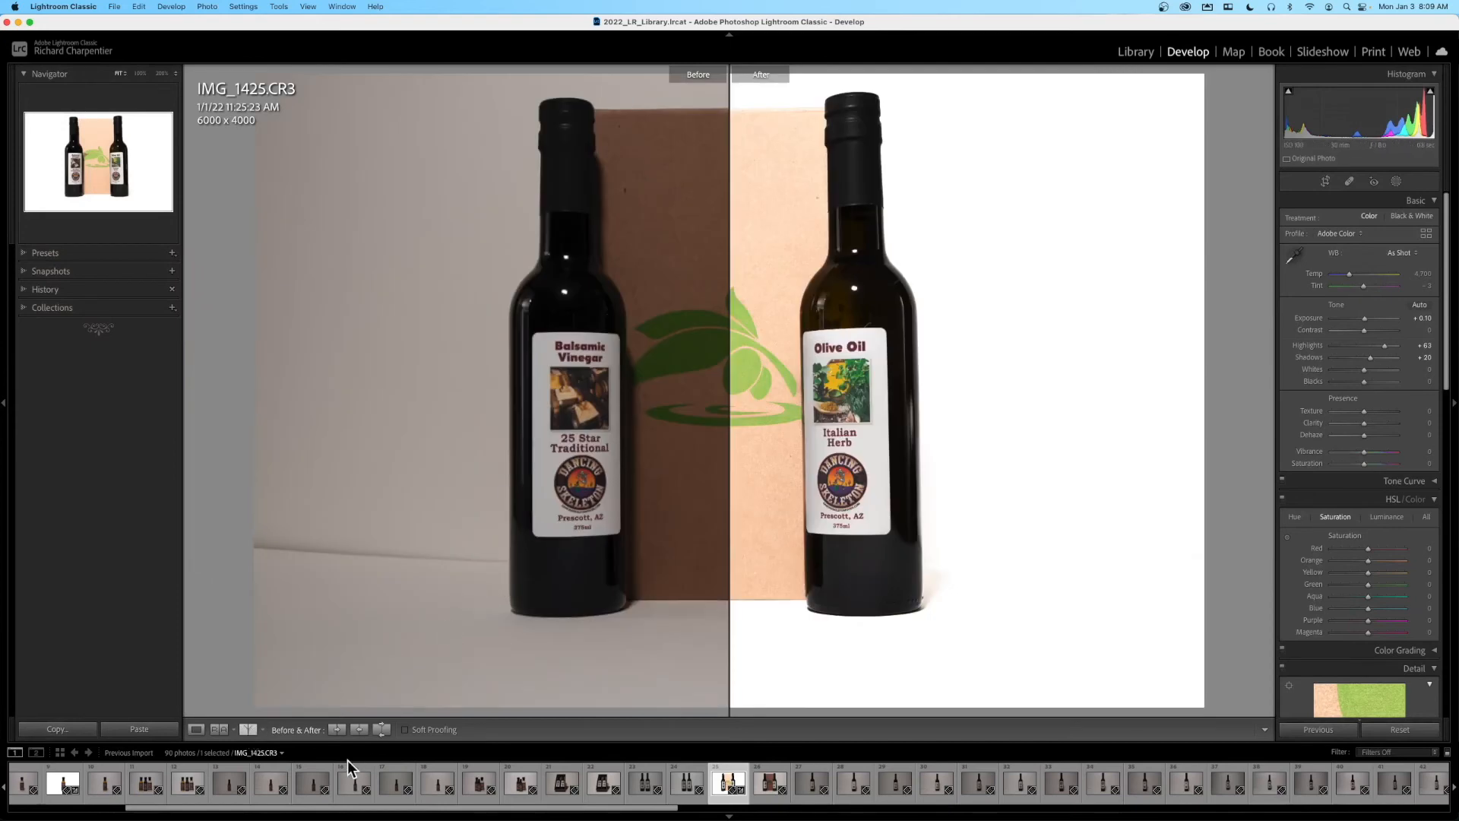
pyautogui.click(247, 728)
pyautogui.click(247, 728)
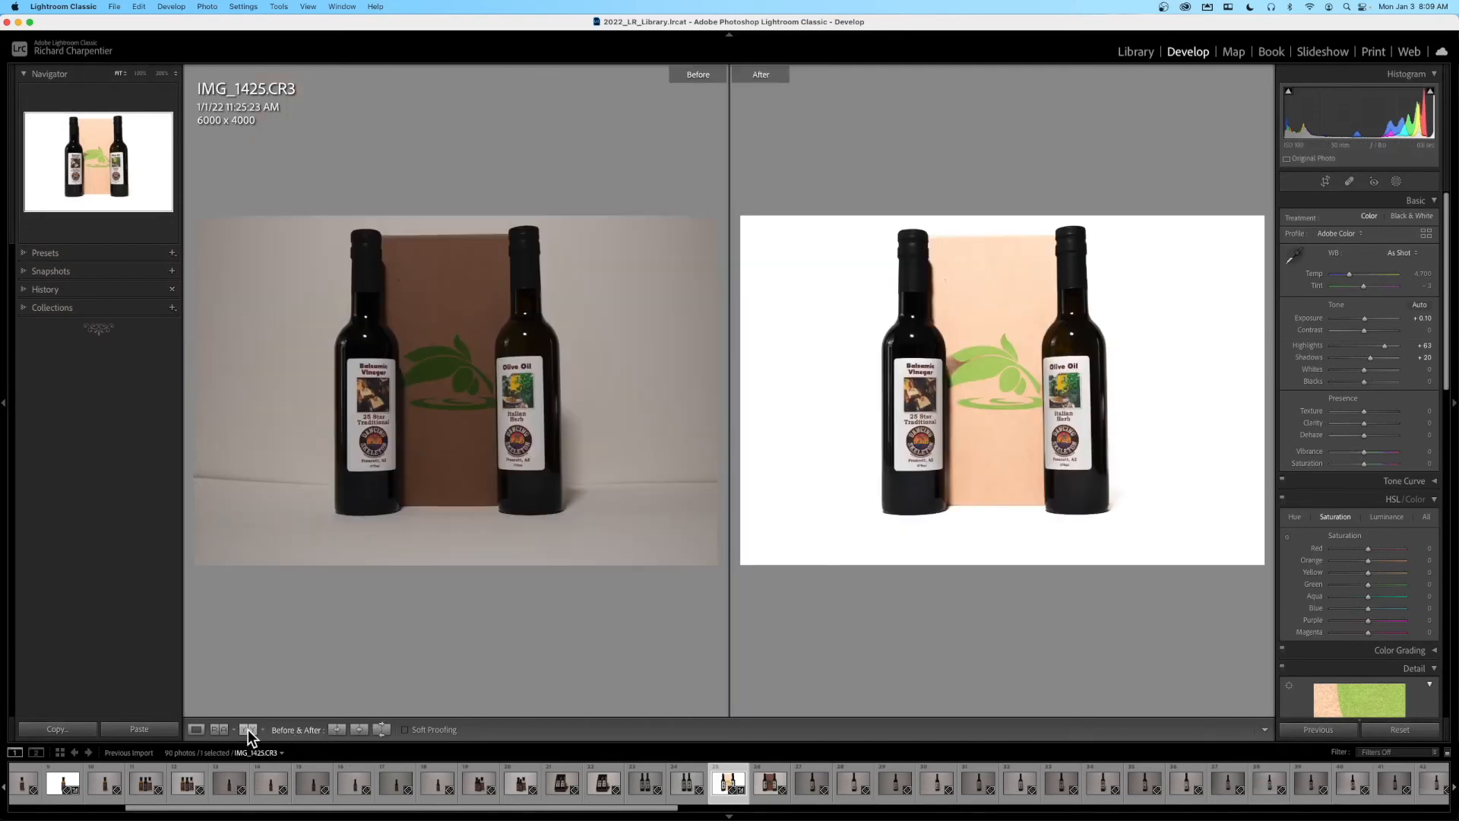
pyautogui.click(198, 727)
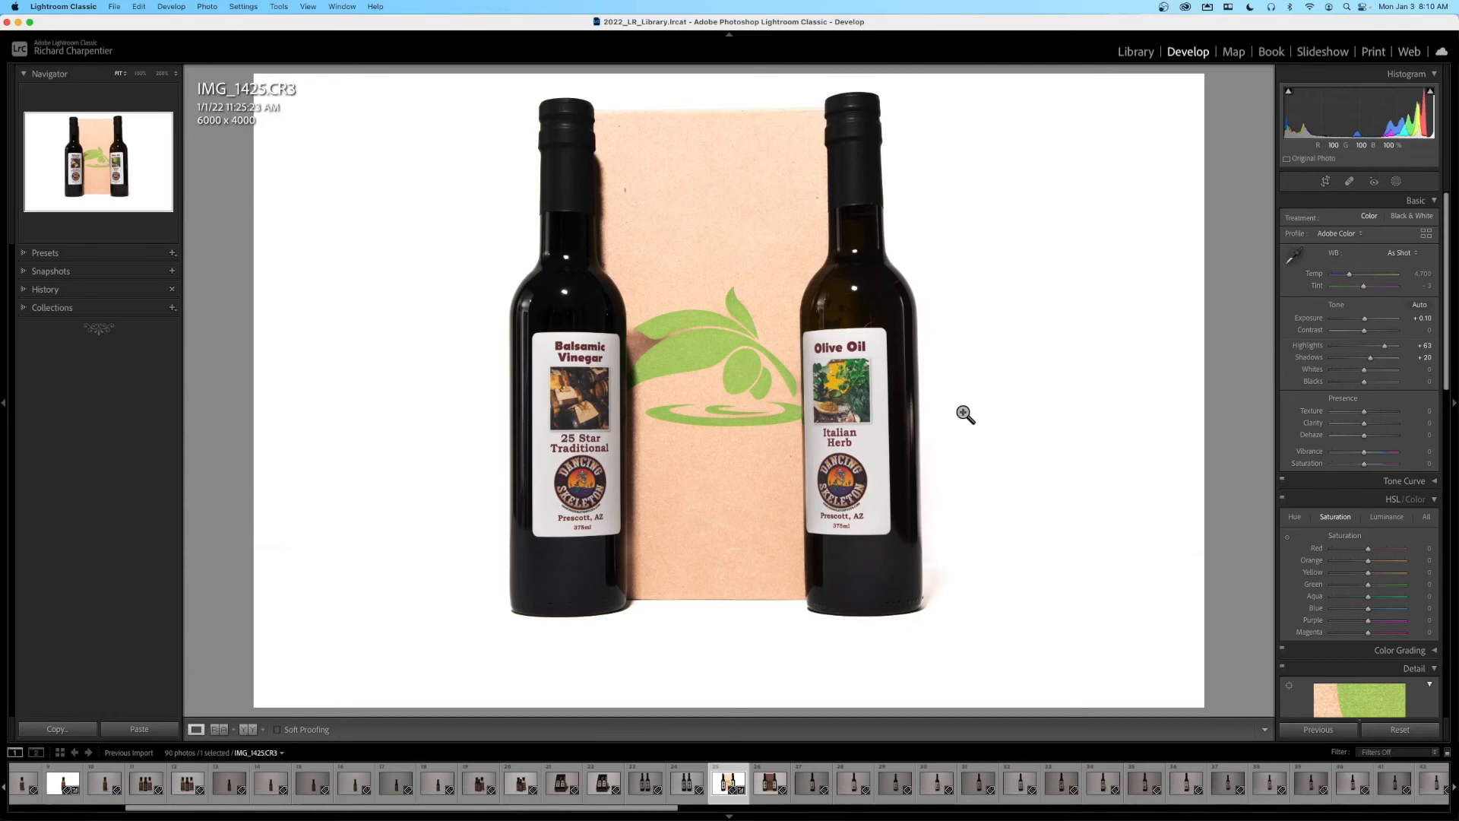
# - Browse the previous import in the library grid, view the edited mustard bottle photo enlarged and return to the grid
pyautogui.press('g')
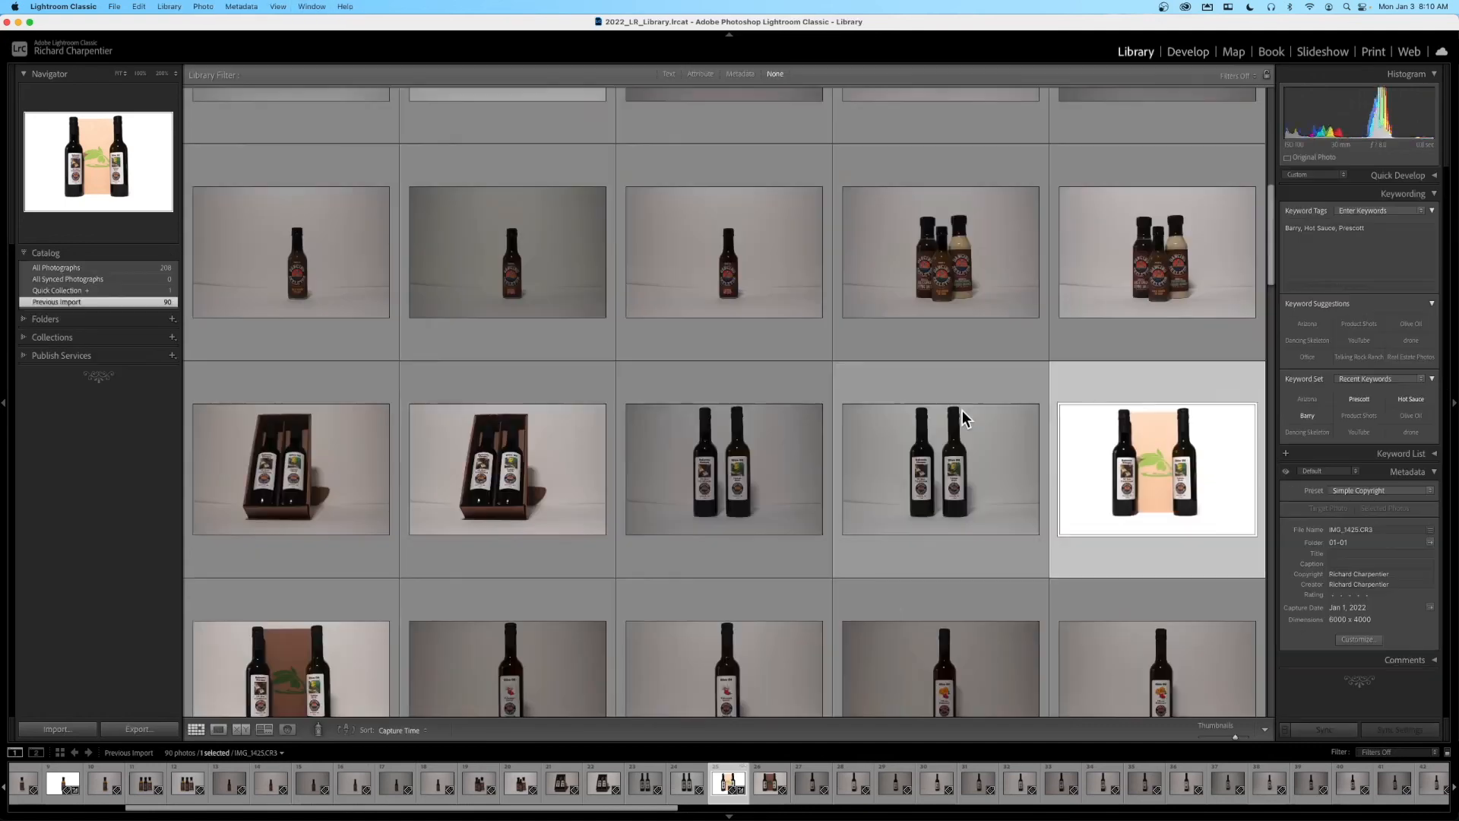
pyautogui.scroll(-3, 700, 319)
pyautogui.scroll(-15, 700, 321)
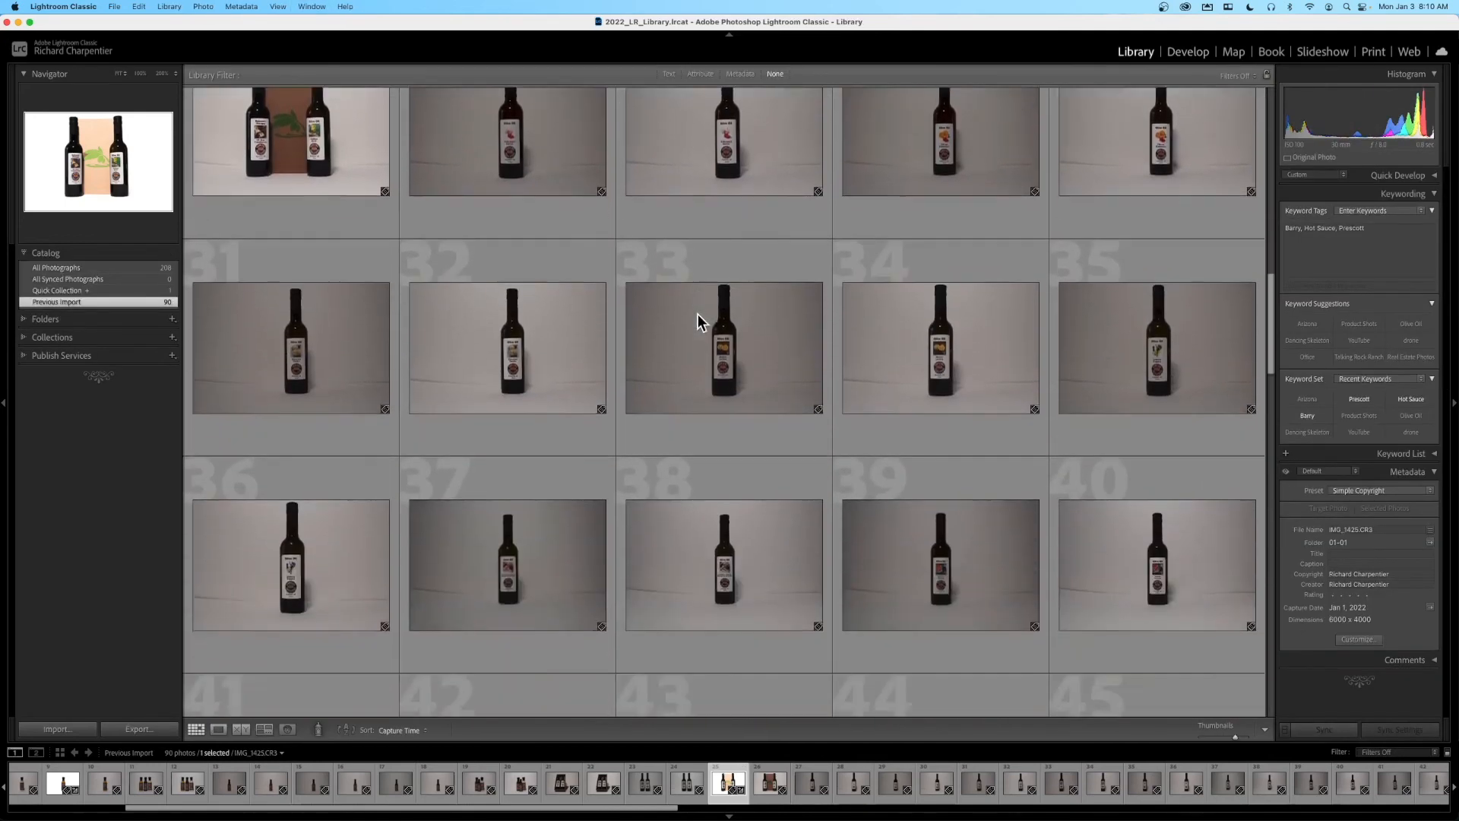
pyautogui.scroll(-6, 698, 313)
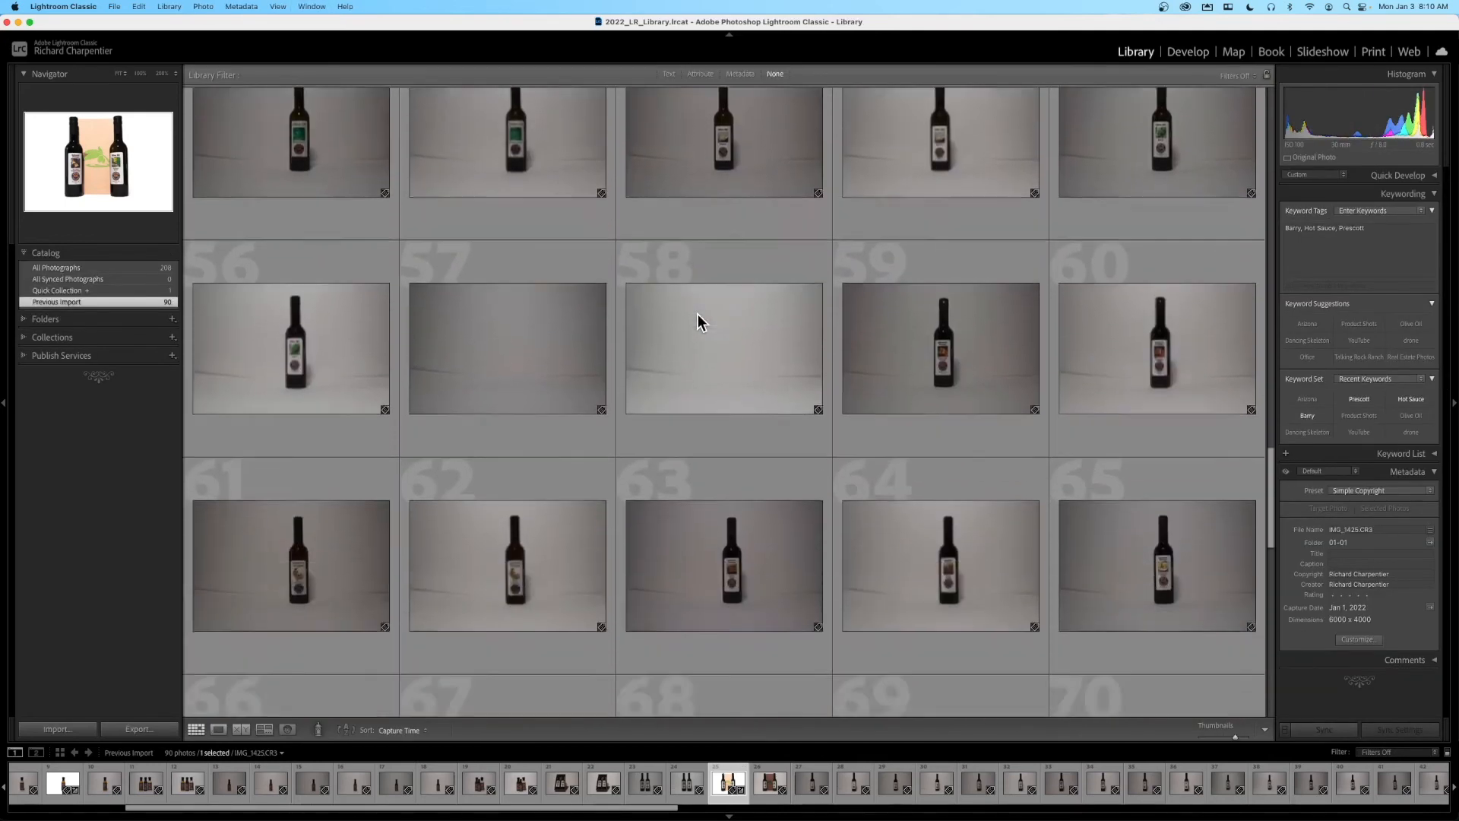
pyautogui.scroll(-6, 698, 313)
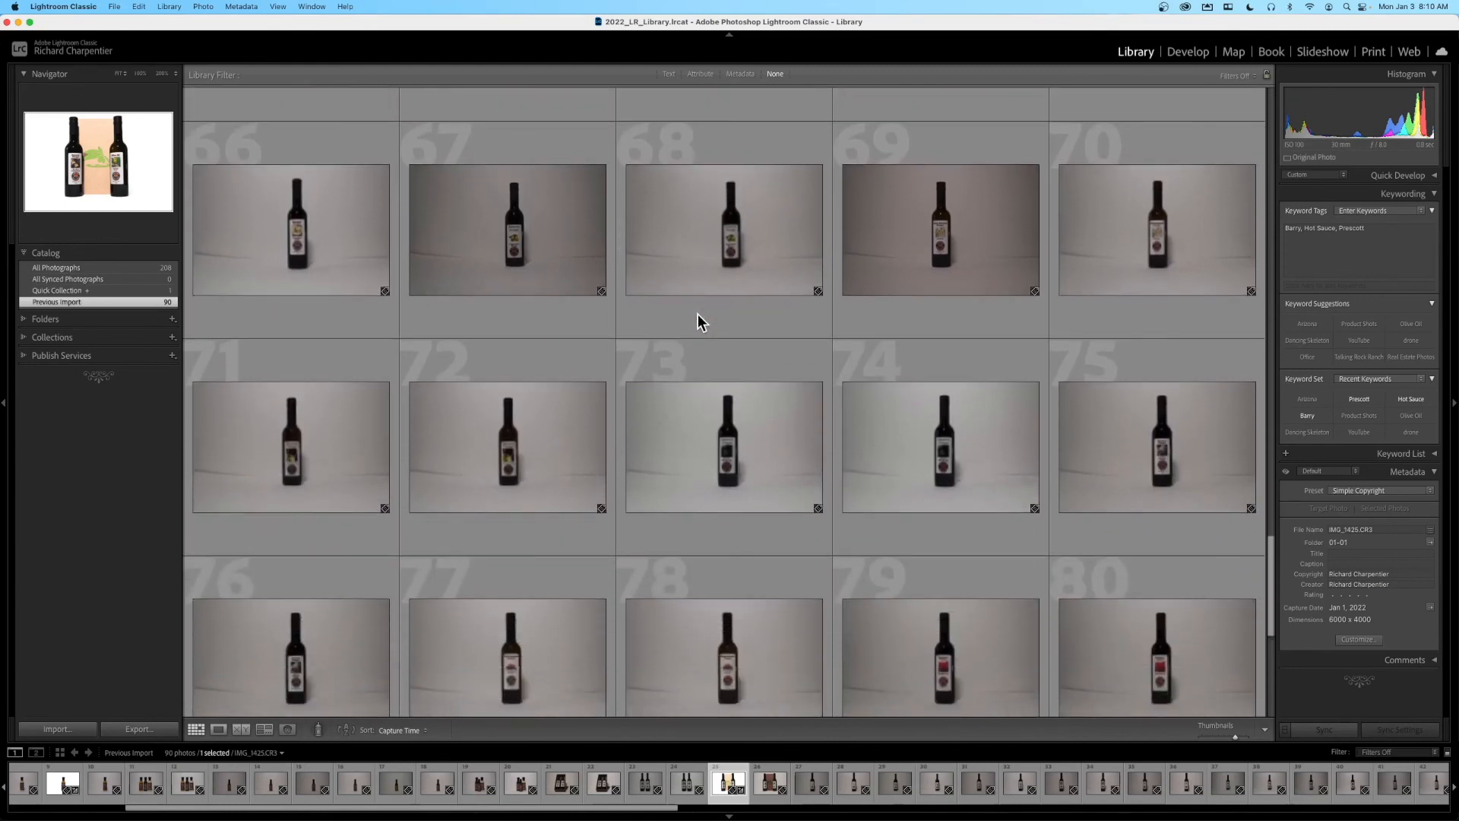
pyautogui.scroll(-1, 697, 313)
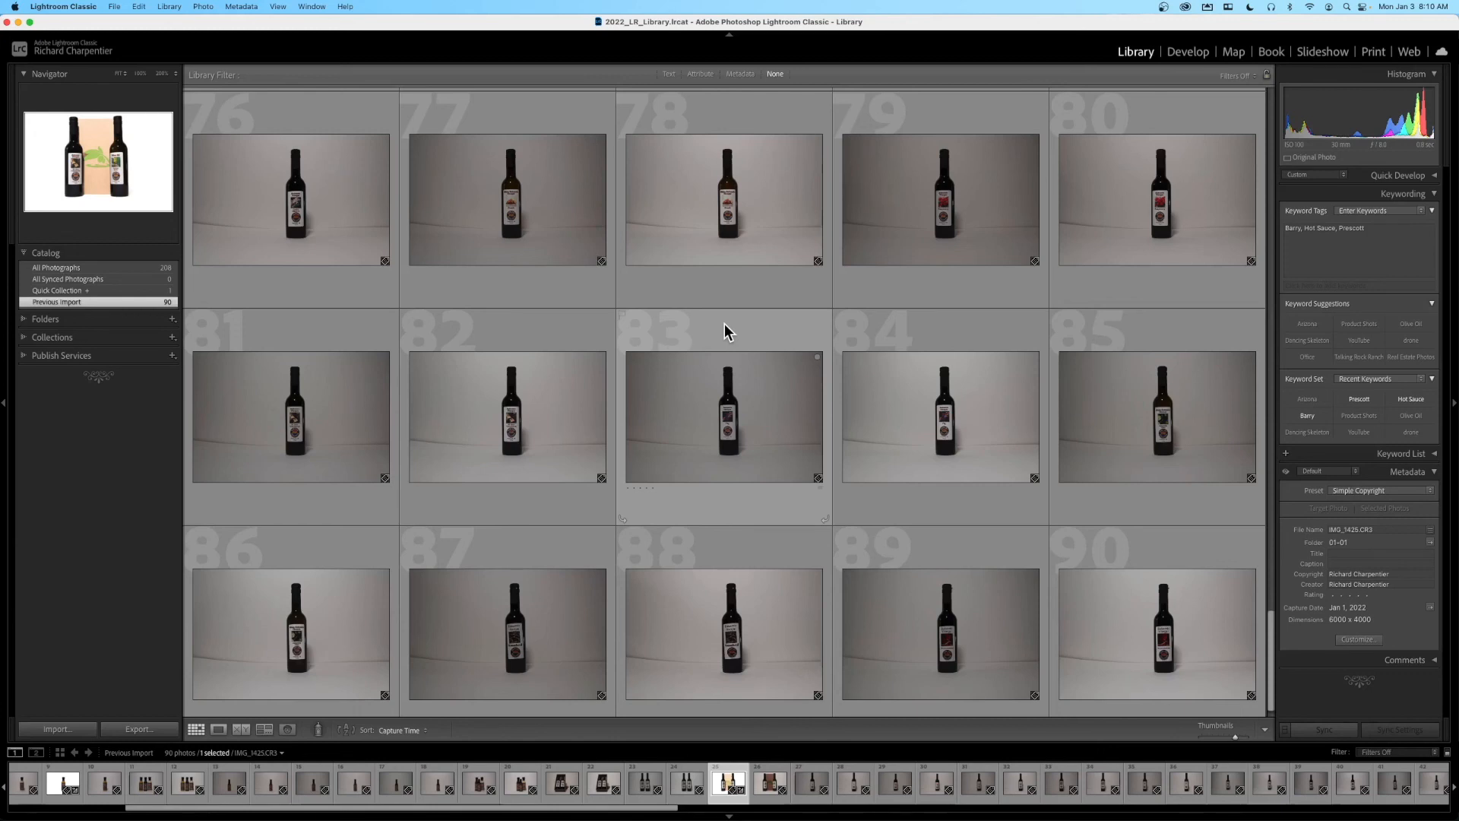
pyautogui.scroll(10, 763, 308)
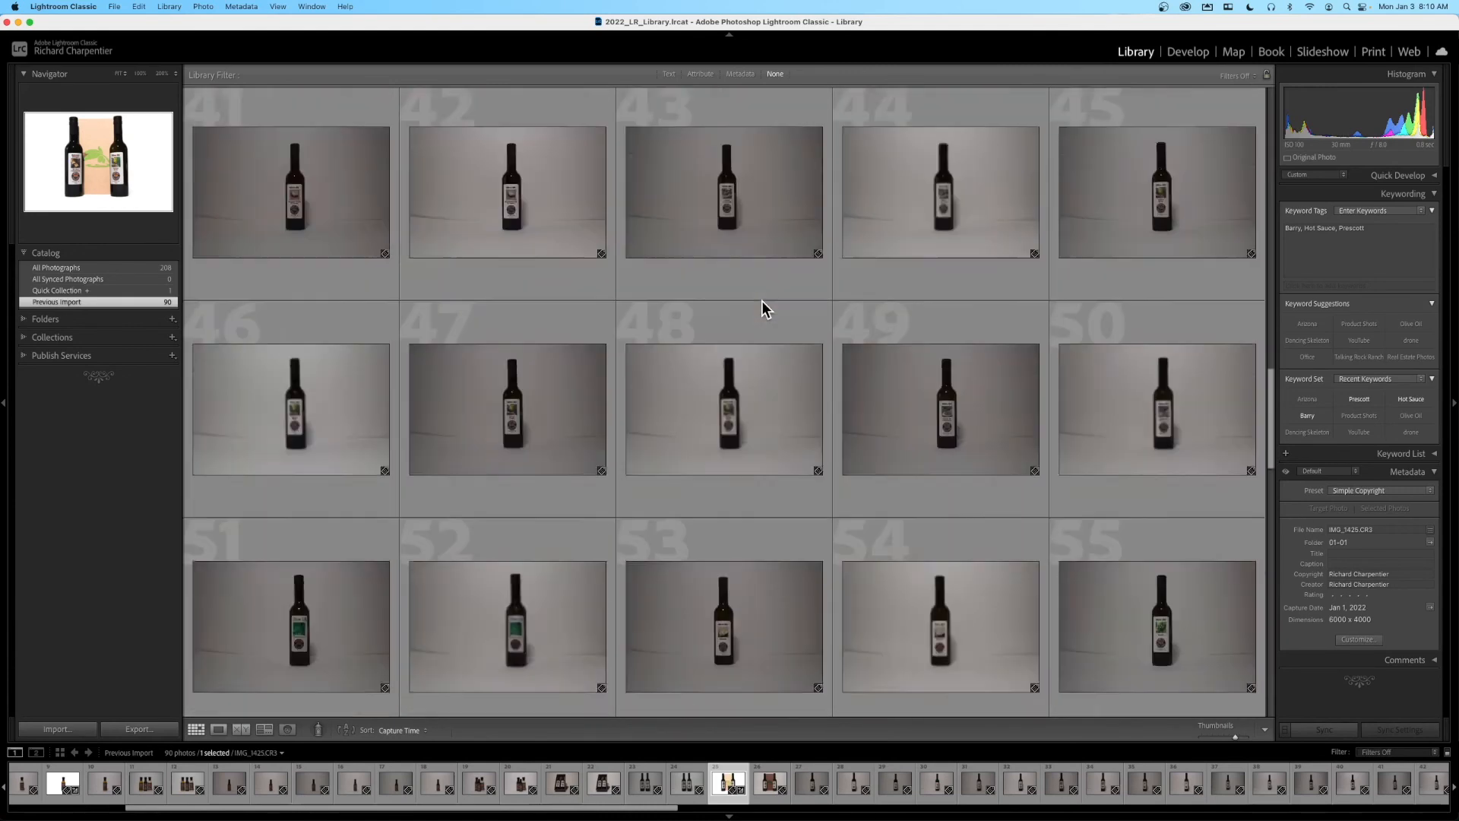
pyautogui.scroll(10, 762, 308)
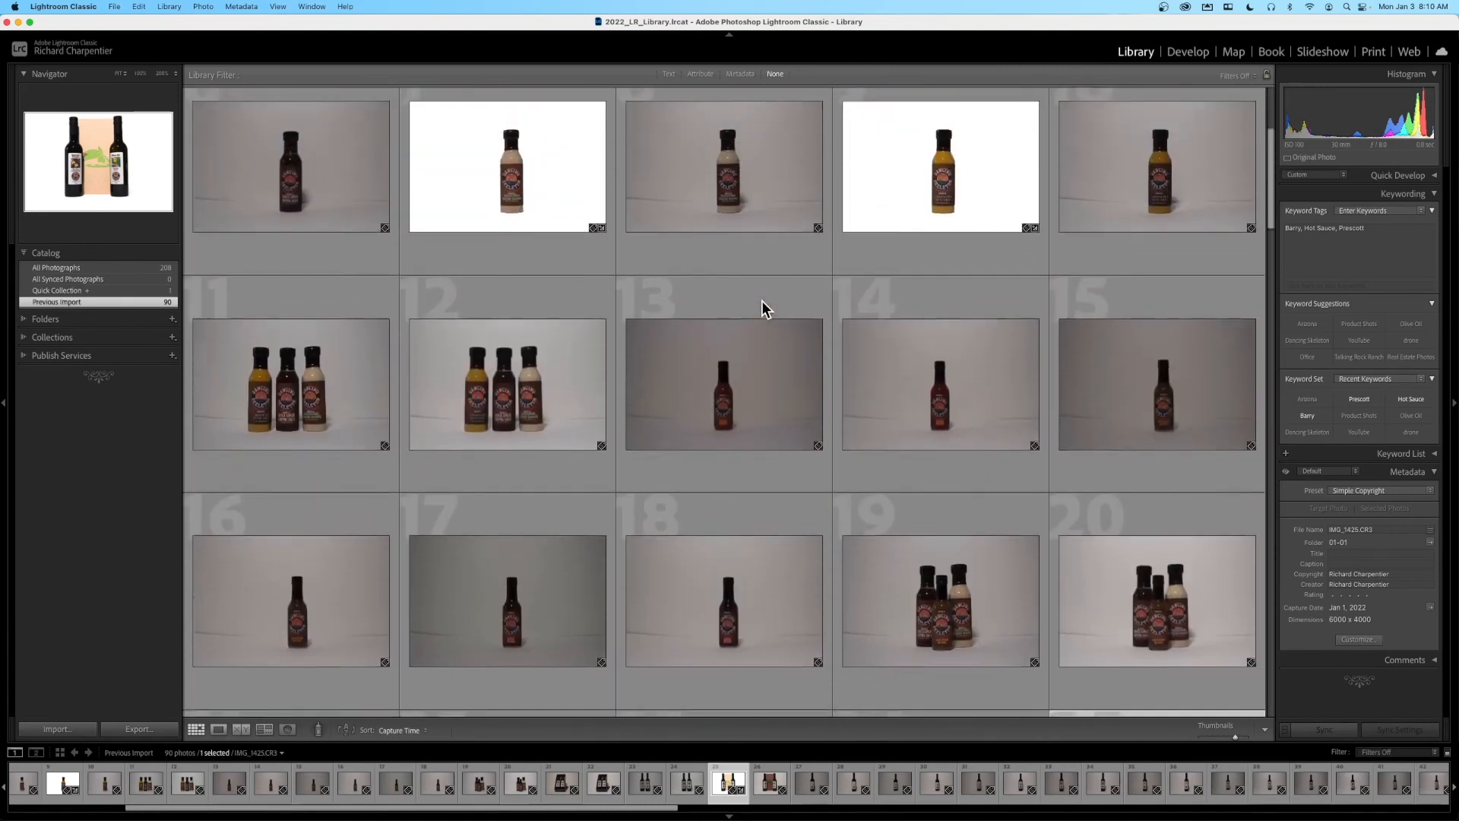
pyautogui.scroll(2, 762, 308)
pyautogui.doubleClick(945, 383)
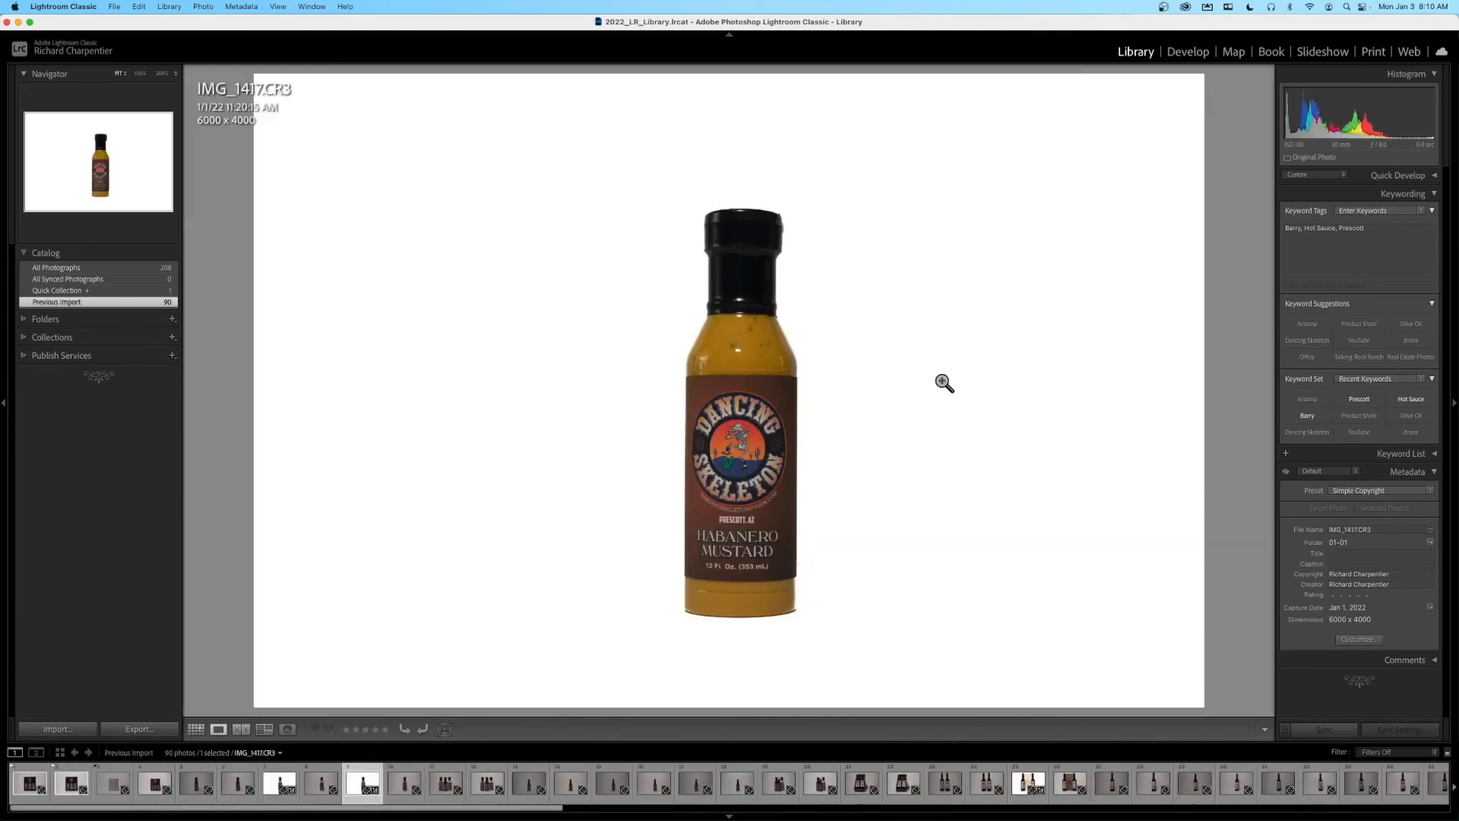
pyautogui.doubleClick(943, 384)
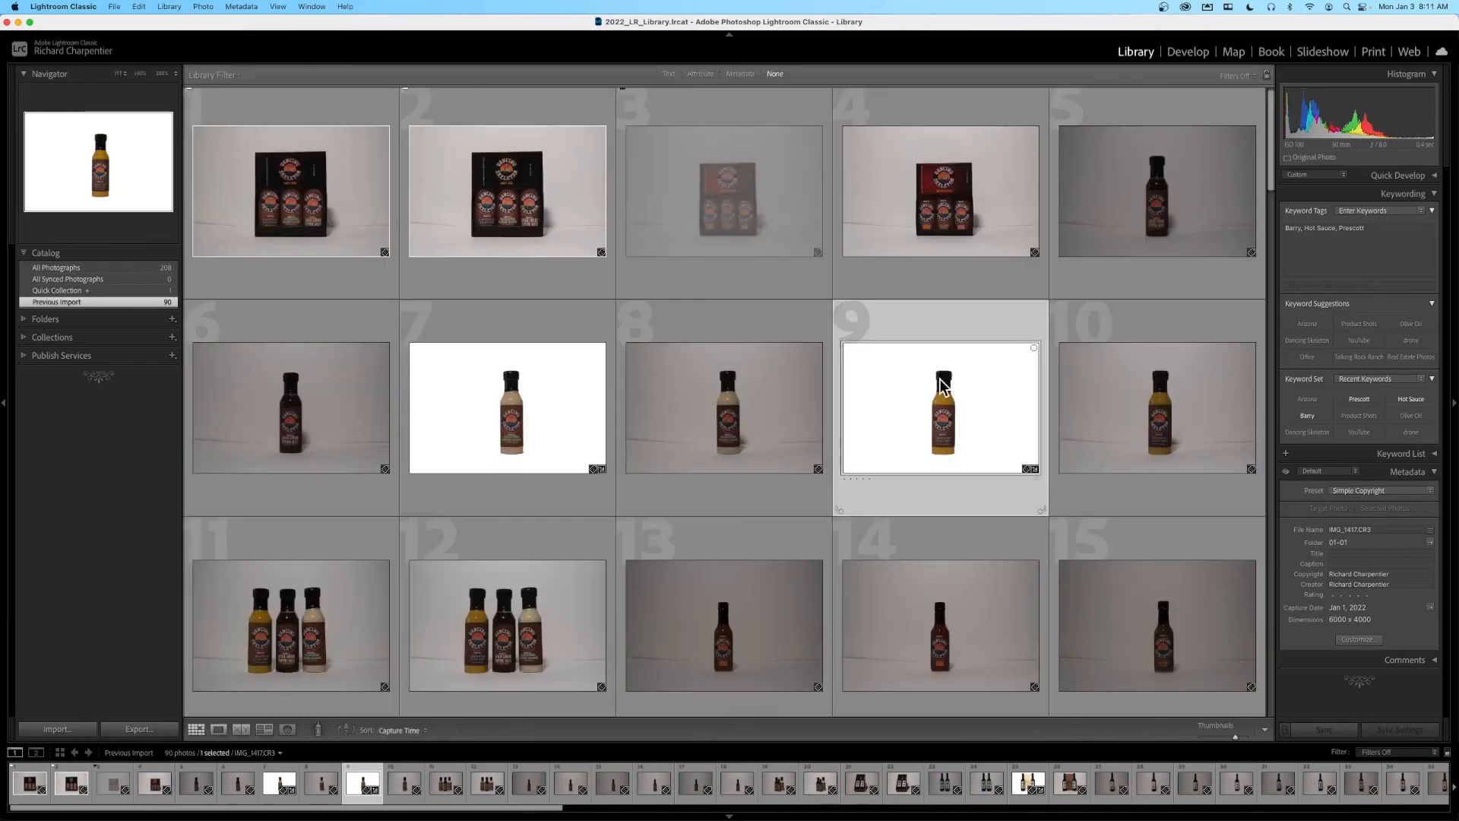